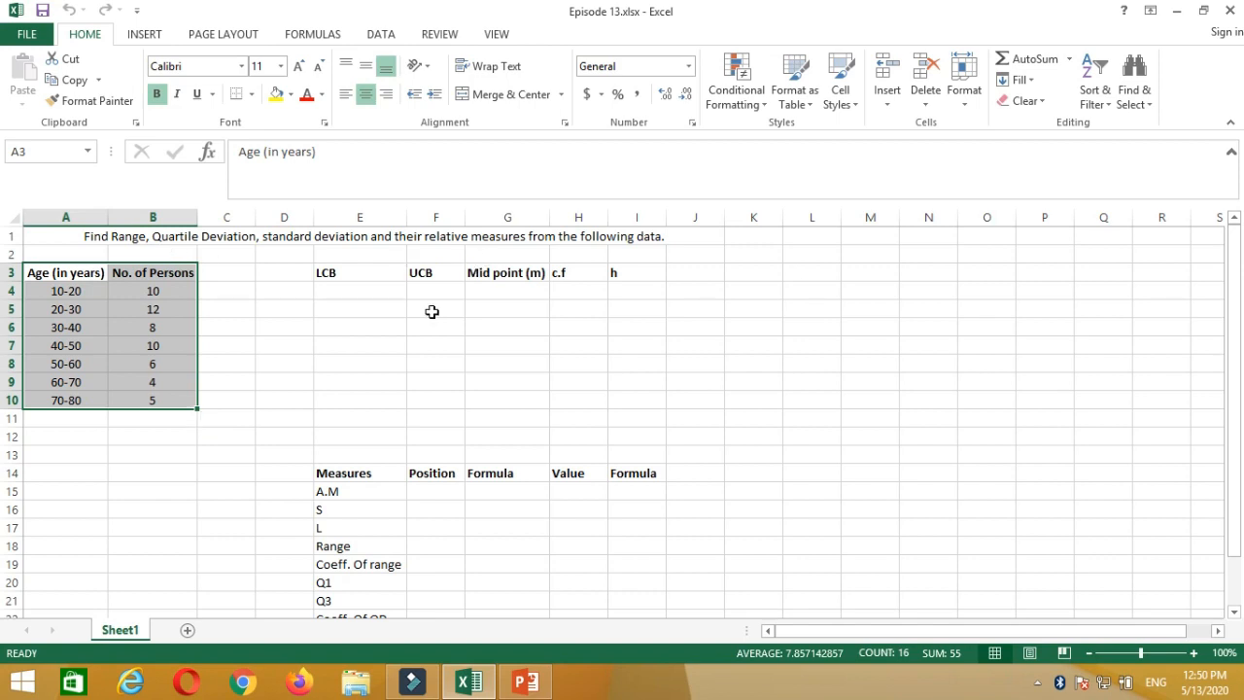
Review the empty working table E4:I11 and its headings LCB, UCB, Mid point (m), c.f and h
{"action": "left_click_drag", "start_coordinate": [346, 290], "coordinate": [629, 411]}
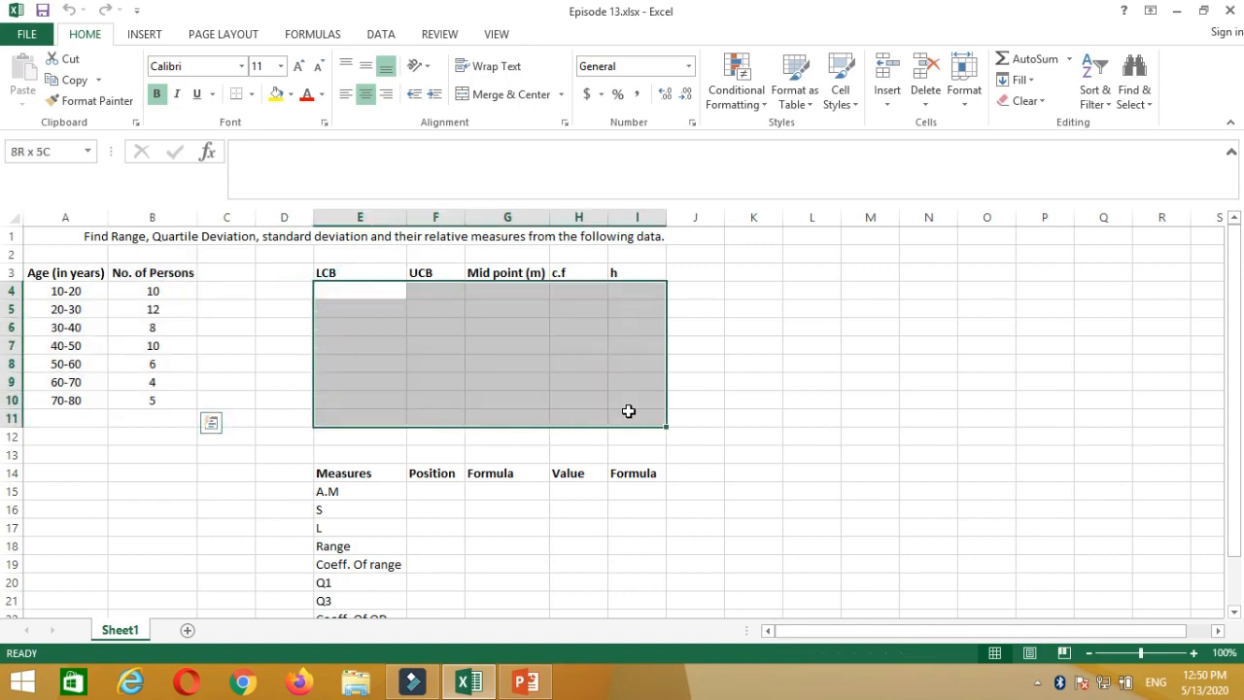
{"action": "left_click", "coordinate": [361, 270]}
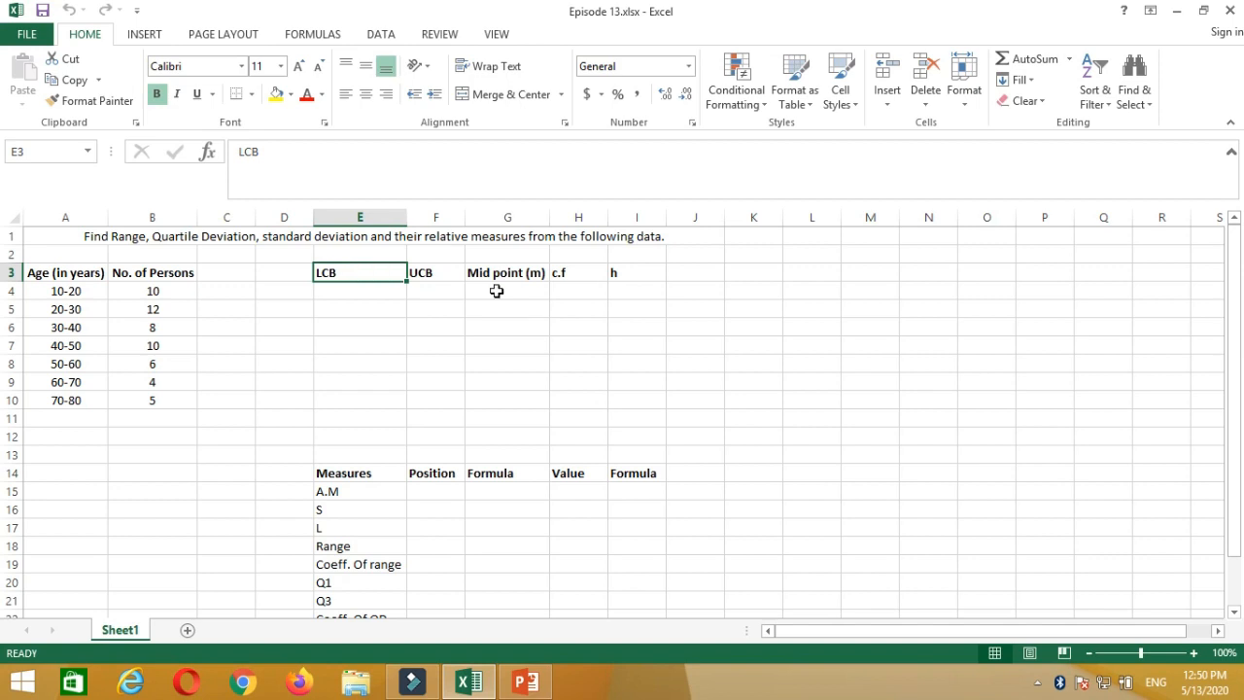
{"action": "left_click", "coordinate": [431, 273]}
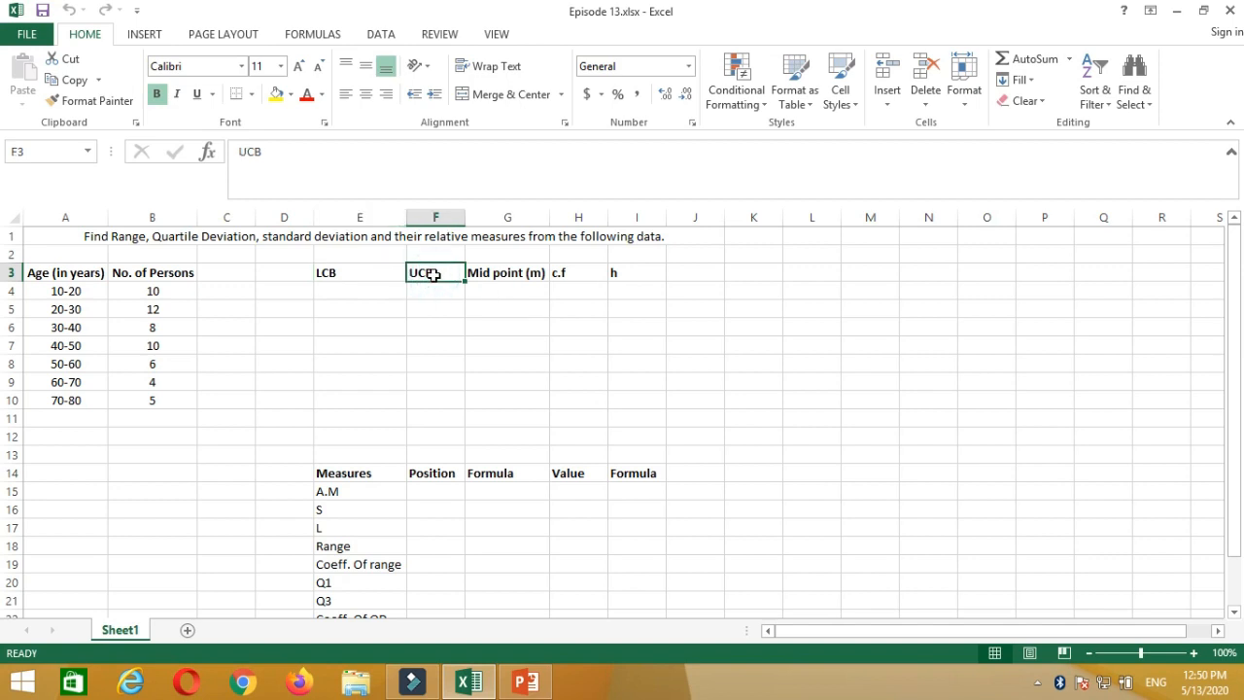
{"action": "left_click", "coordinate": [498, 276]}
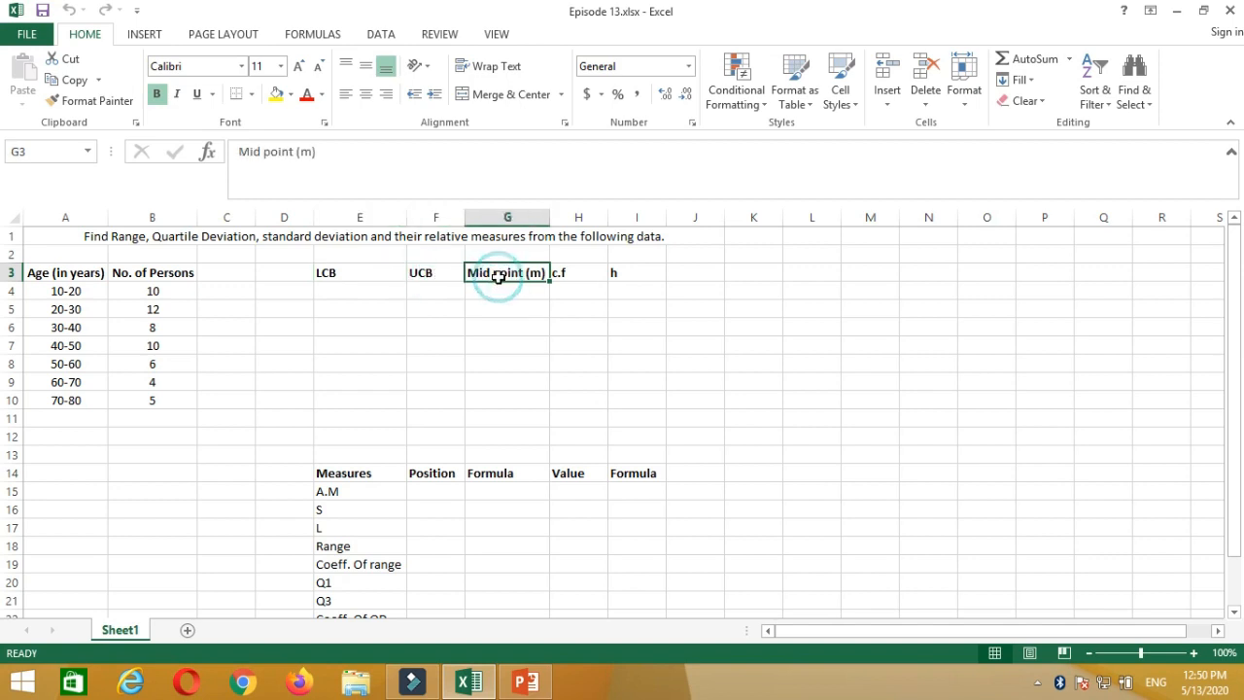
{"action": "left_click", "coordinate": [579, 274]}
{"action": "left_click", "coordinate": [620, 276]}
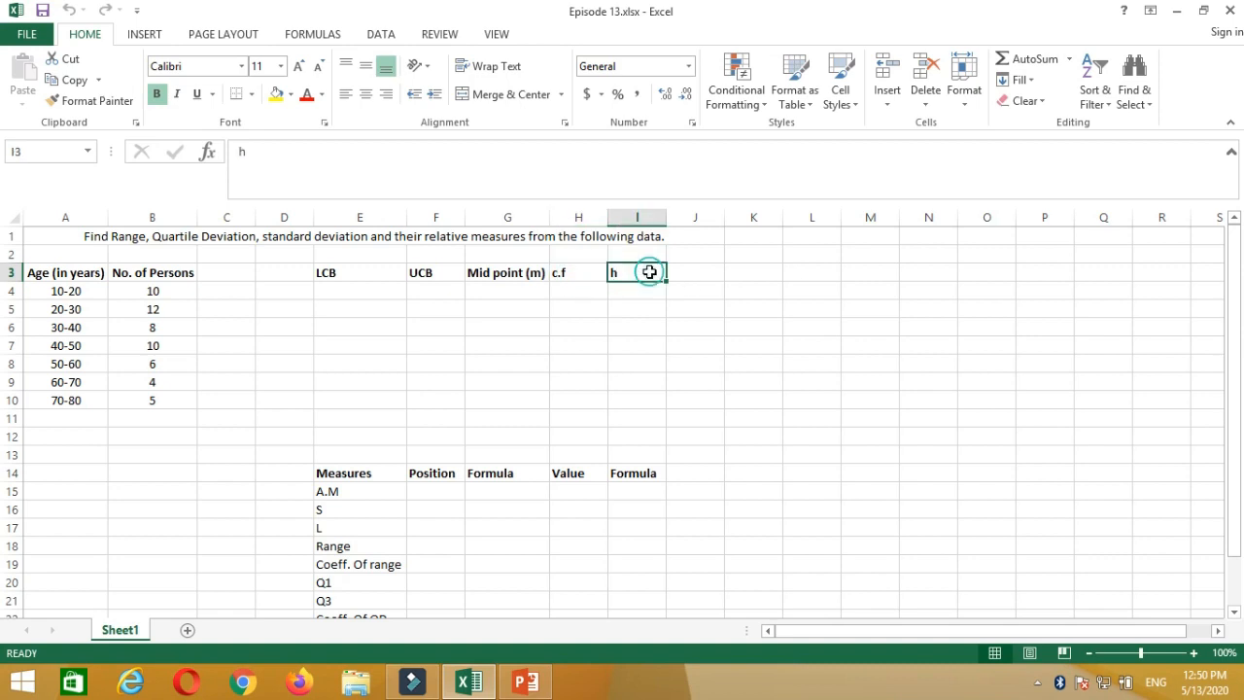
Enter 10 and 20 as the first two LCB values in E4 and E5, and extend the series down to E10
{"action": "left_click", "coordinate": [347, 289]}
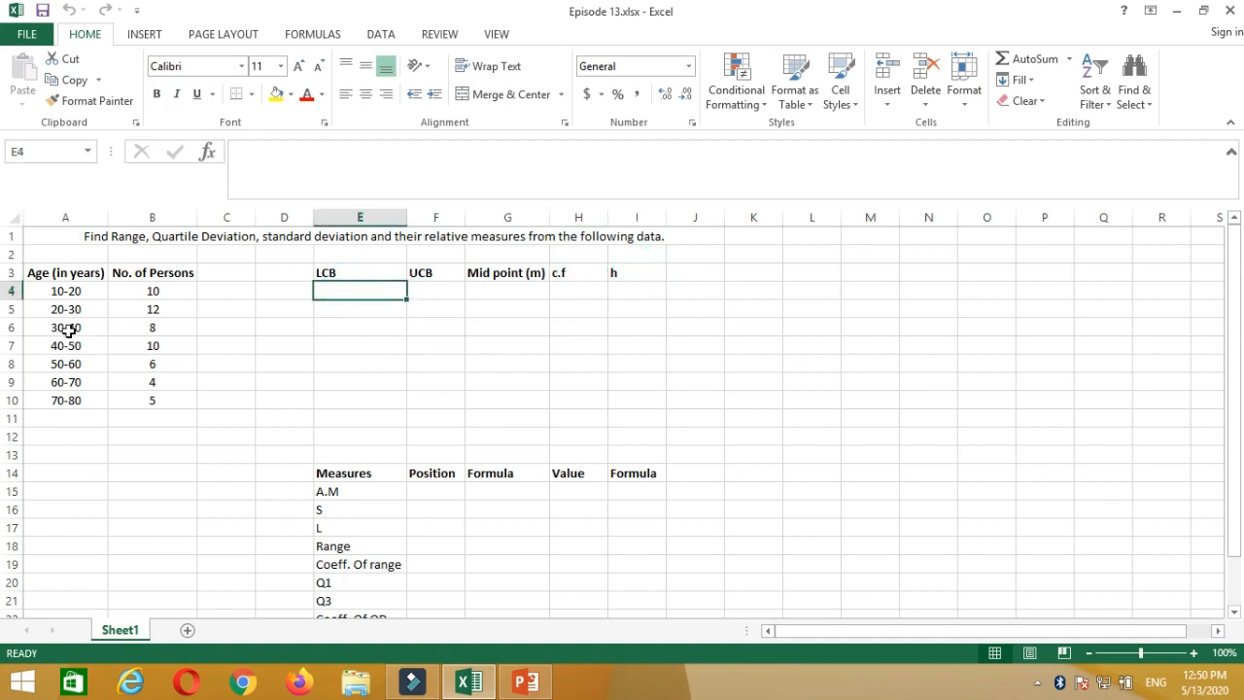
{"action": "left_click", "coordinate": [67, 291]}
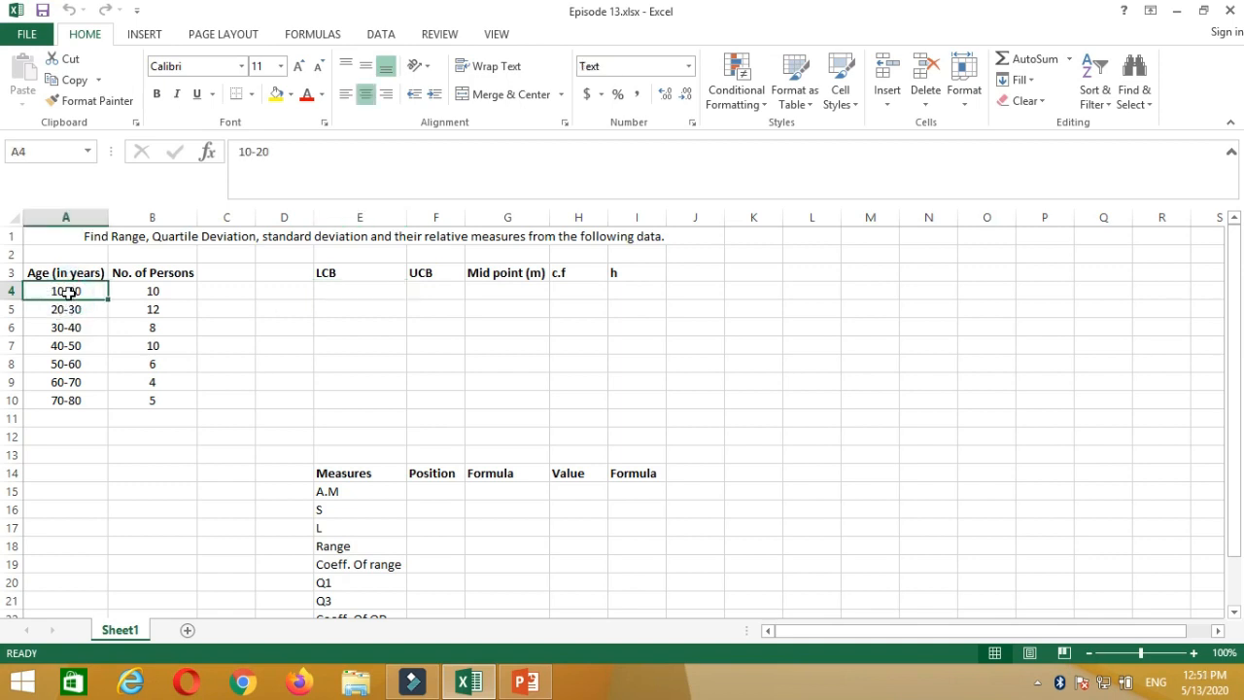
{"action": "left_click", "coordinate": [350, 291]}
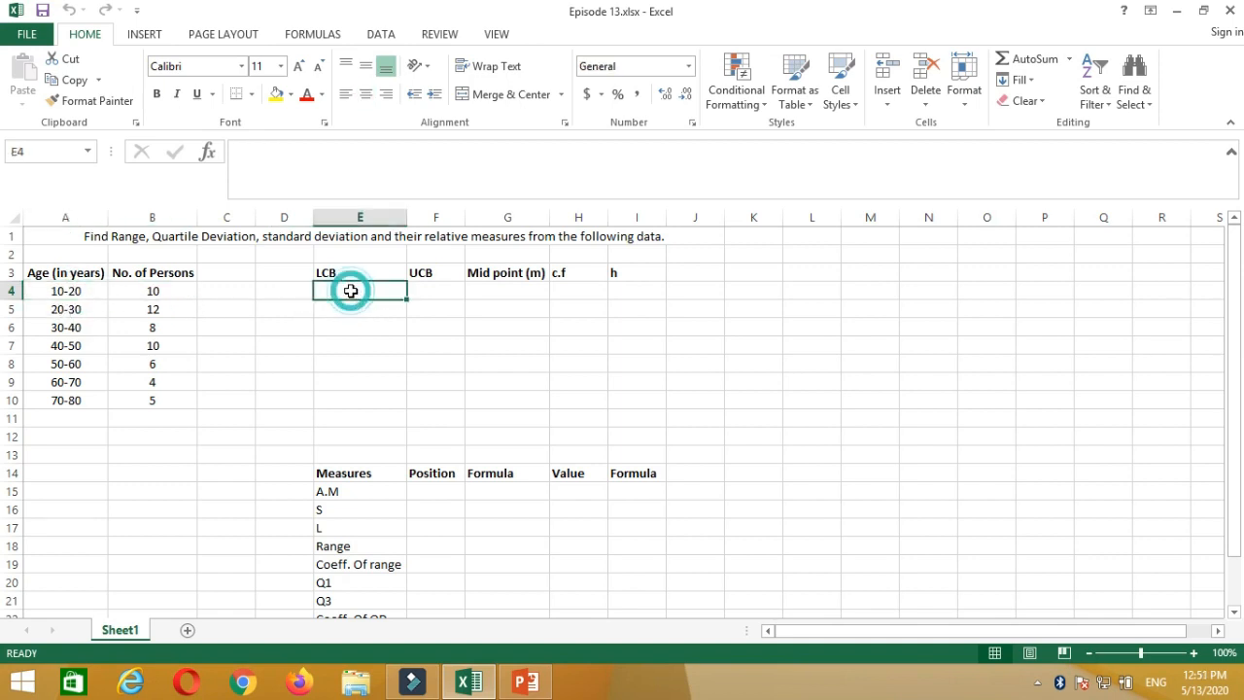
{"action": "type", "text": "10"}
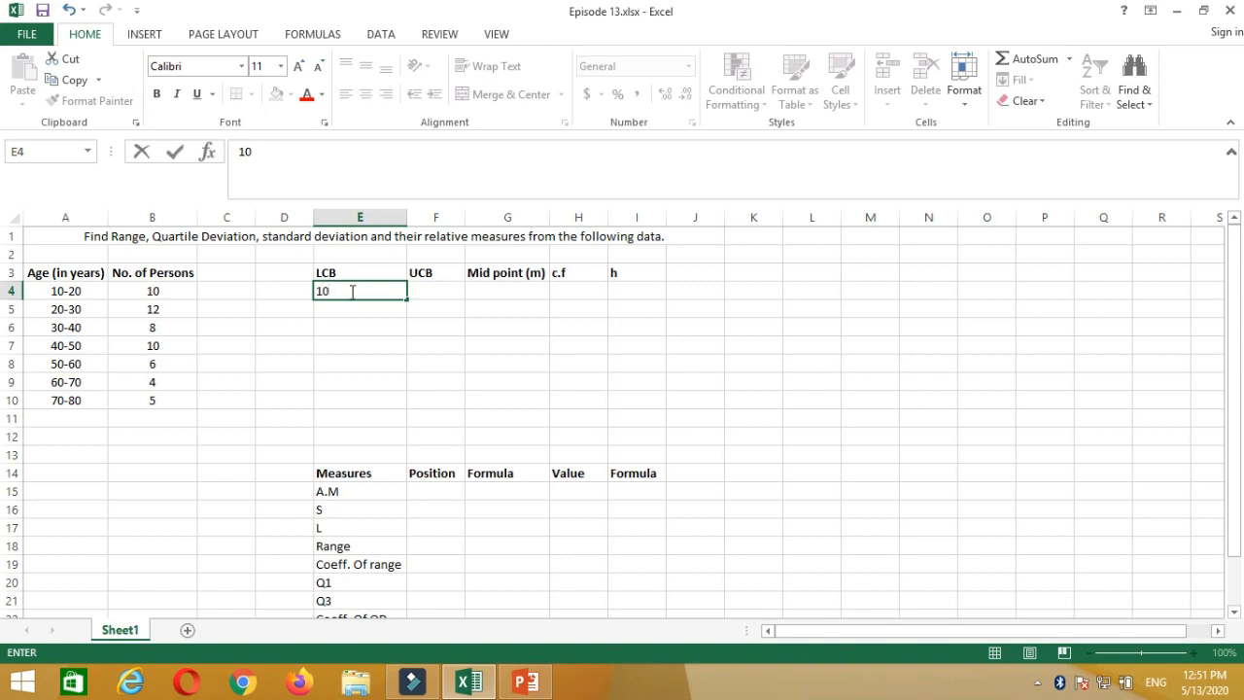
{"action": "left_click", "coordinate": [350, 309]}
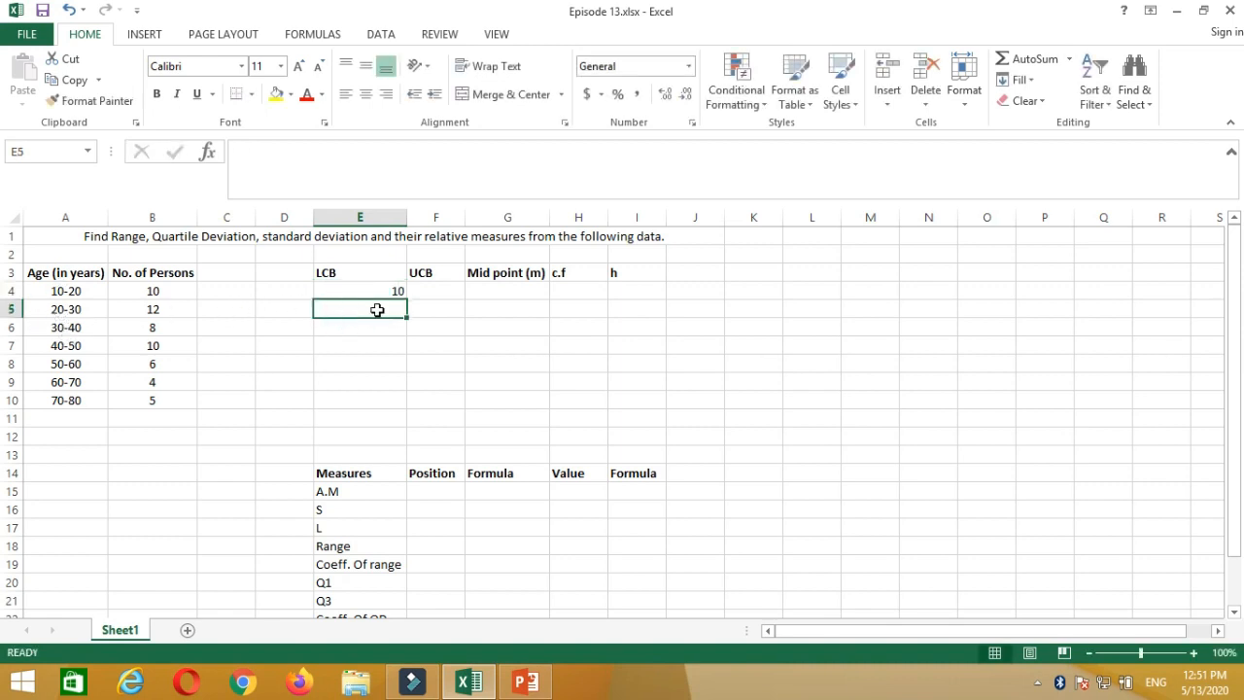
{"action": "type", "text": "20"}
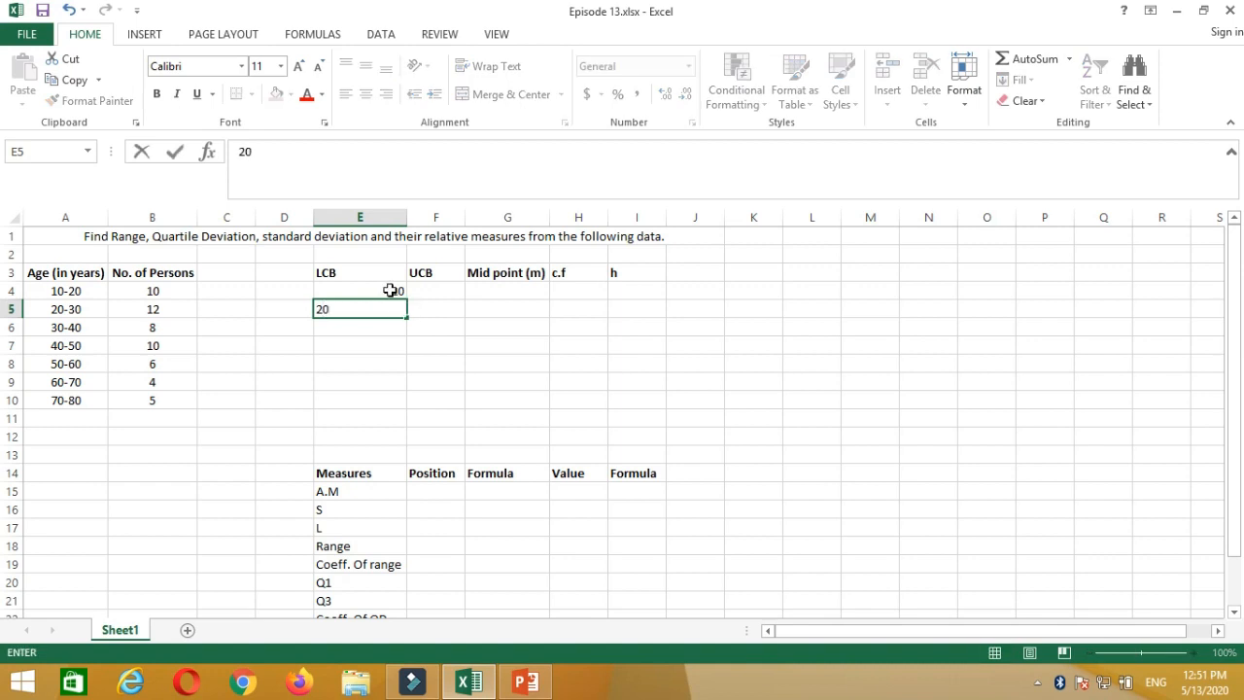
{"action": "left_click", "coordinate": [389, 290]}
{"action": "left_click_drag", "start_coordinate": [361, 285], "coordinate": [405, 404]}
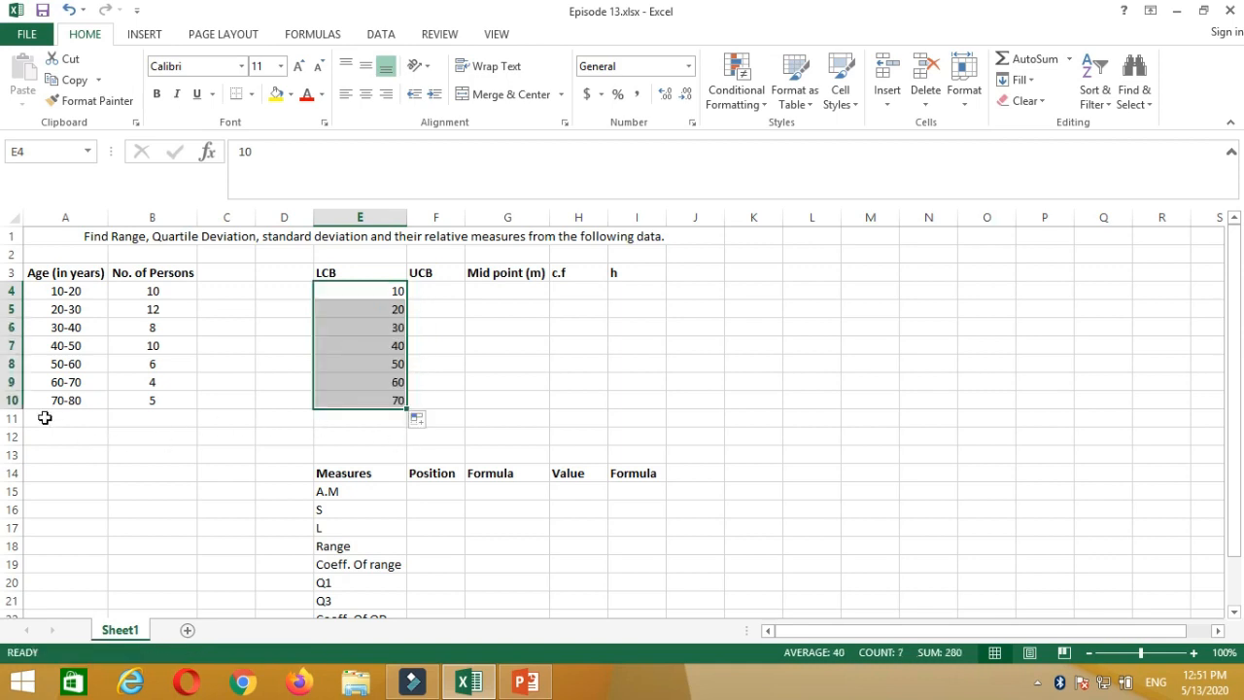
Enter 20 and 30 as the first two UCB values in F4 and F5, and extend the series down to F10
{"action": "left_click", "coordinate": [439, 291]}
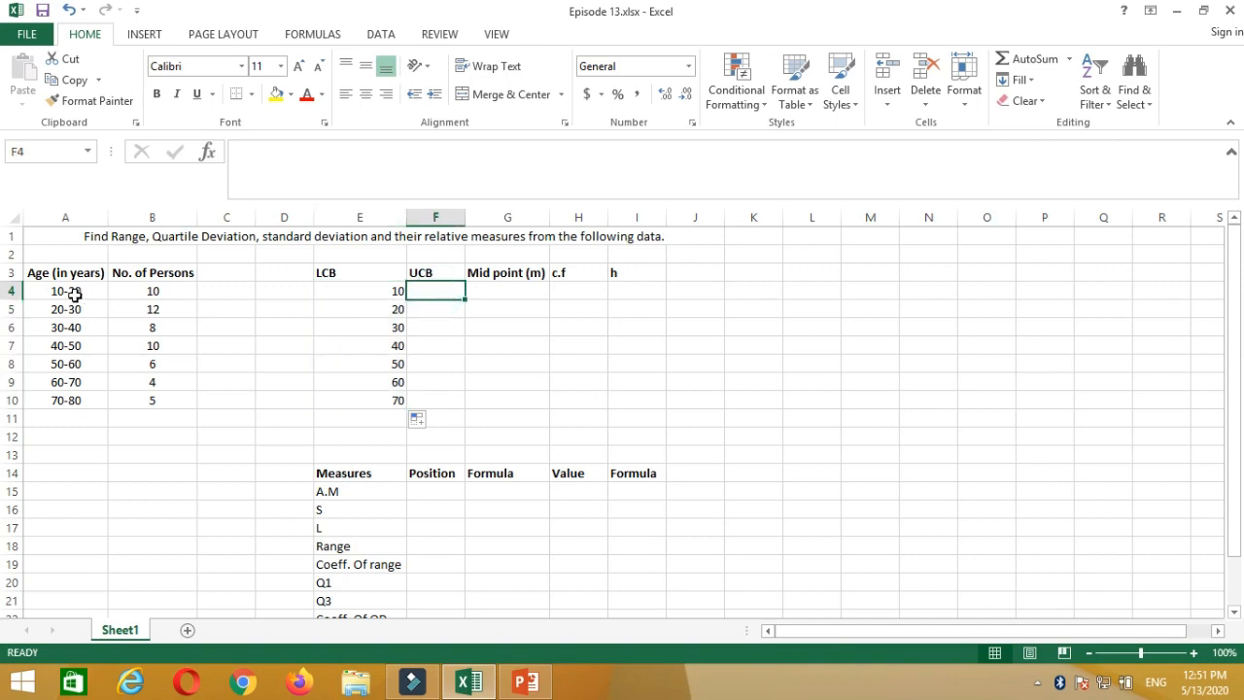
{"action": "type", "text": "20"}
{"action": "key", "text": "Return"}
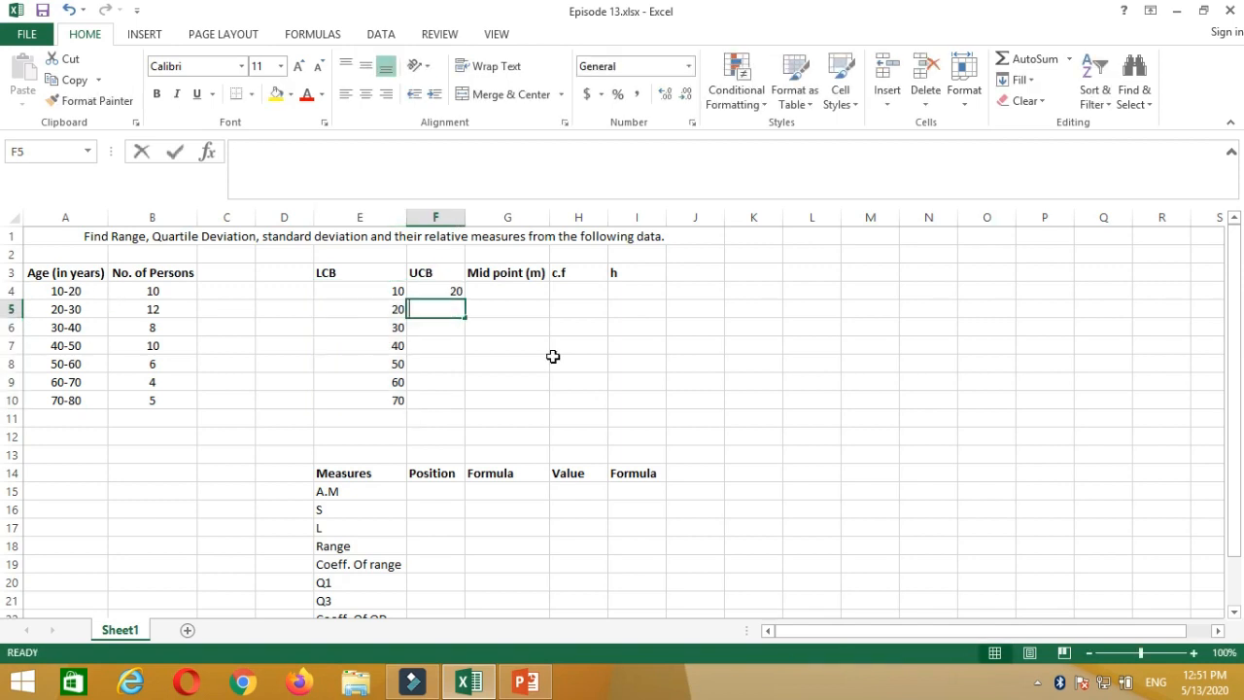
{"action": "type", "text": "30"}
{"action": "left_click", "coordinate": [444, 326]}
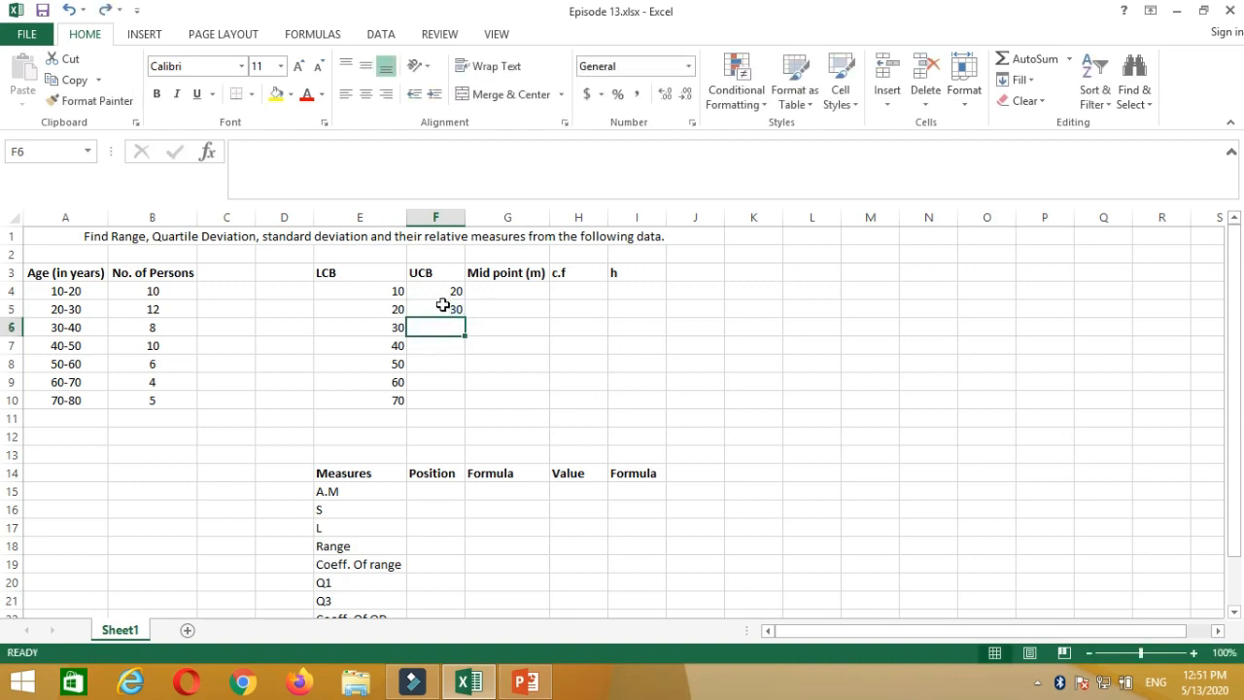
{"action": "left_click", "coordinate": [442, 305]}
{"action": "left_click", "coordinate": [439, 289]}
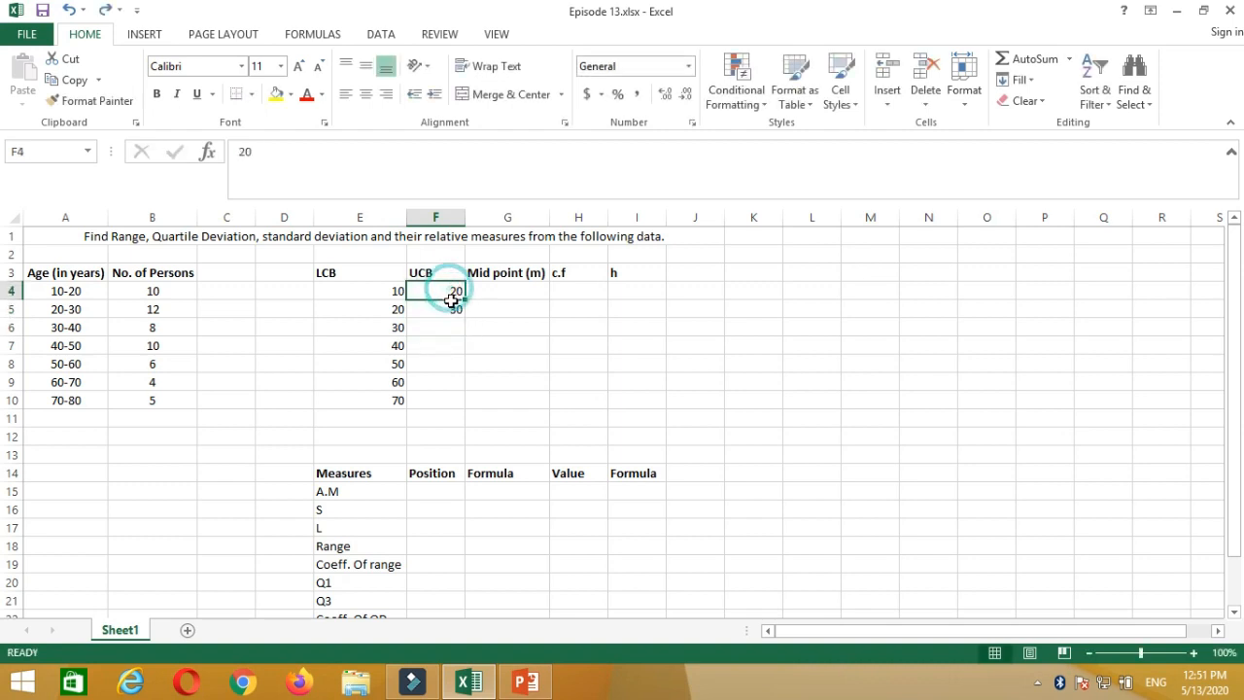
{"action": "left_click_drag", "start_coordinate": [451, 301], "coordinate": [466, 408]}
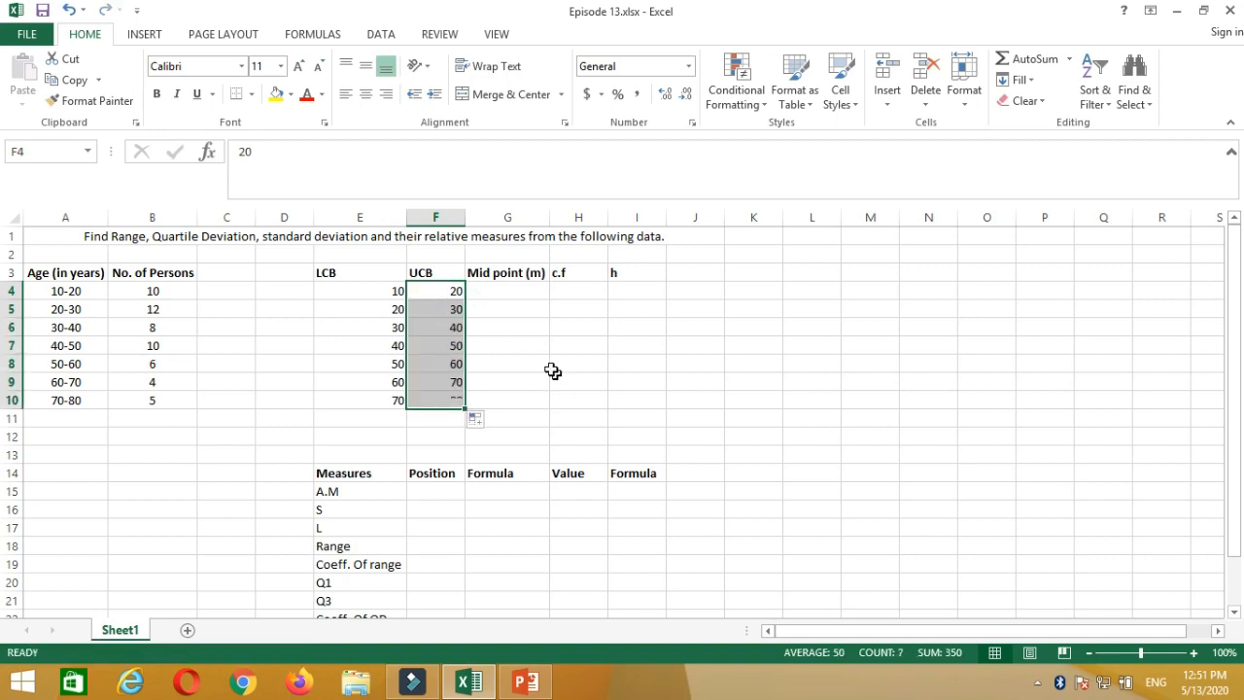
Calculate the class midpoint in G4 with =(E4+F4)/2 and fill the formula down to G10
{"action": "left_click", "coordinate": [504, 293]}
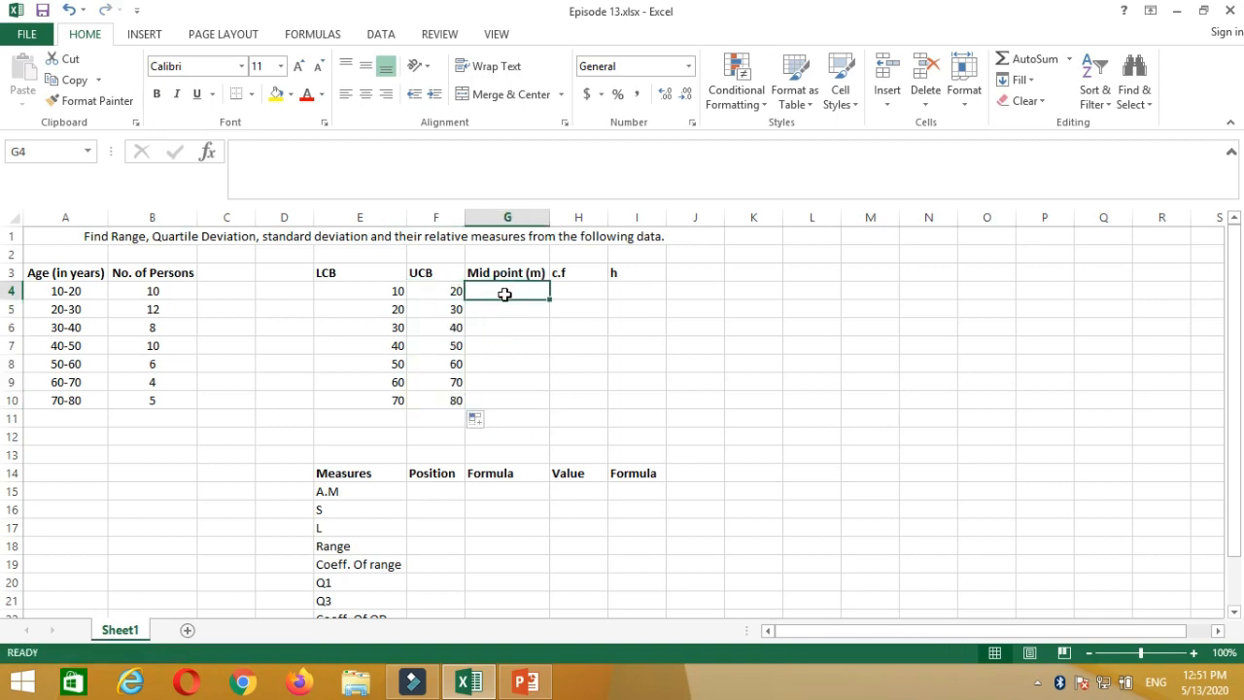
{"action": "type", "text": "="}
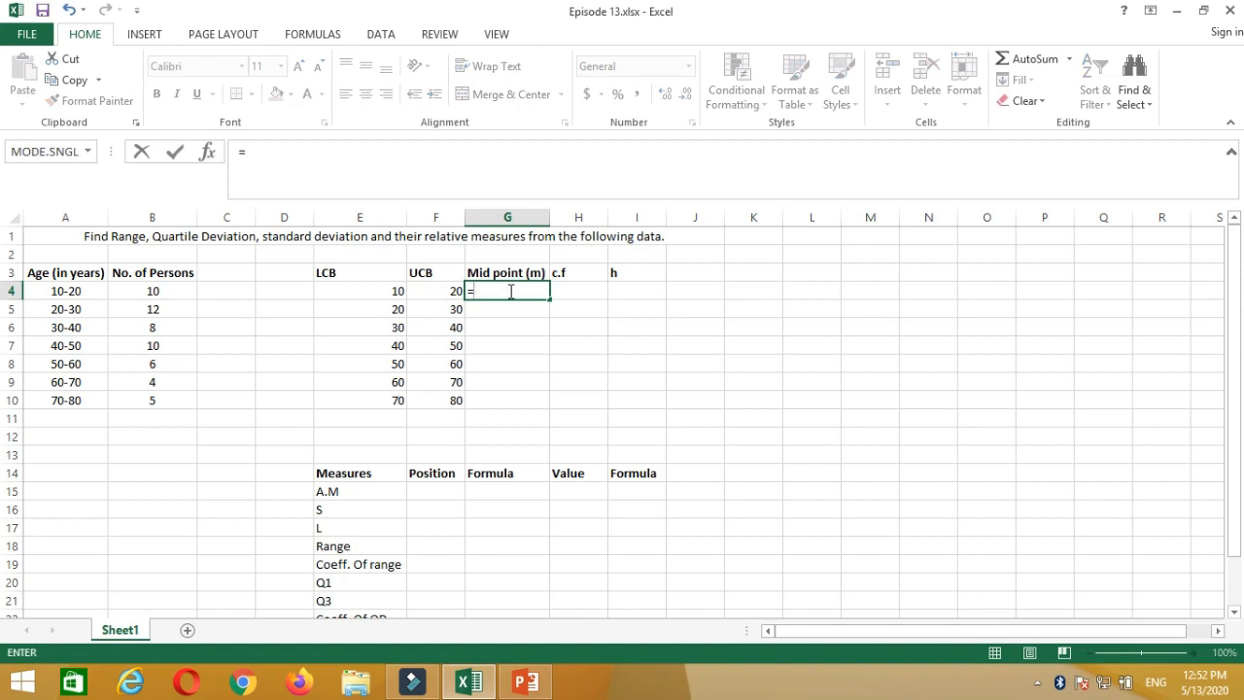
{"action": "type", "text": "("}
{"action": "left_click", "coordinate": [373, 292]}
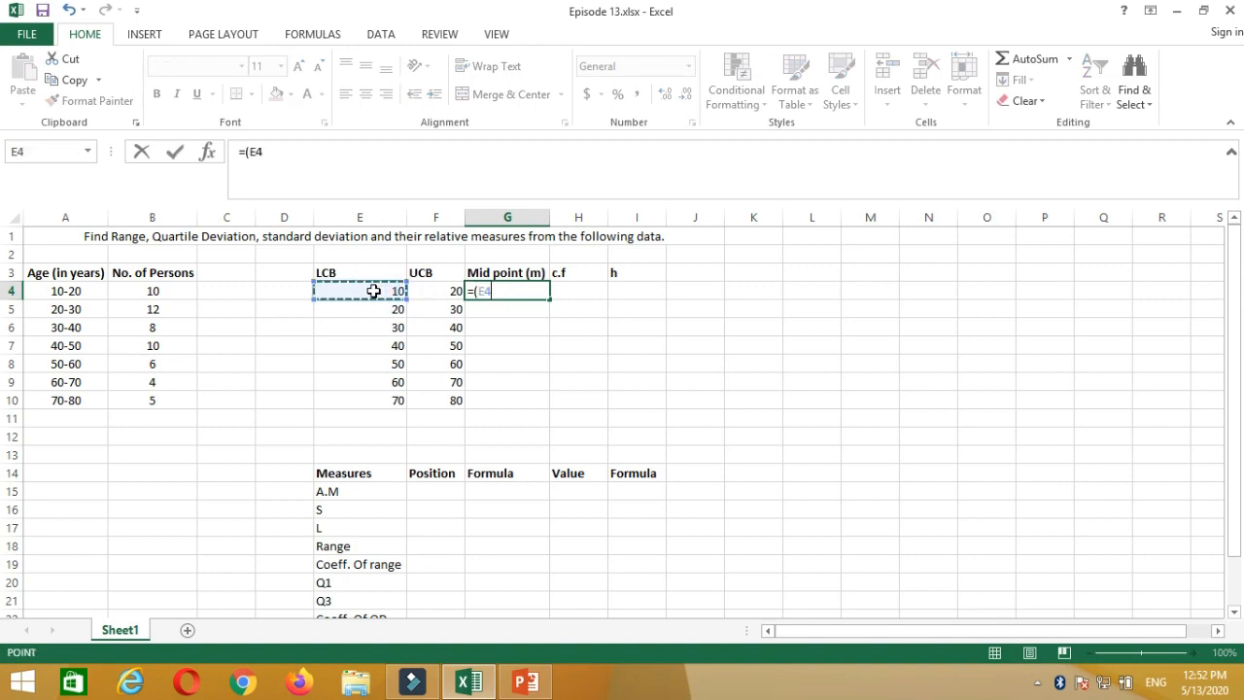
{"action": "type", "text": "+"}
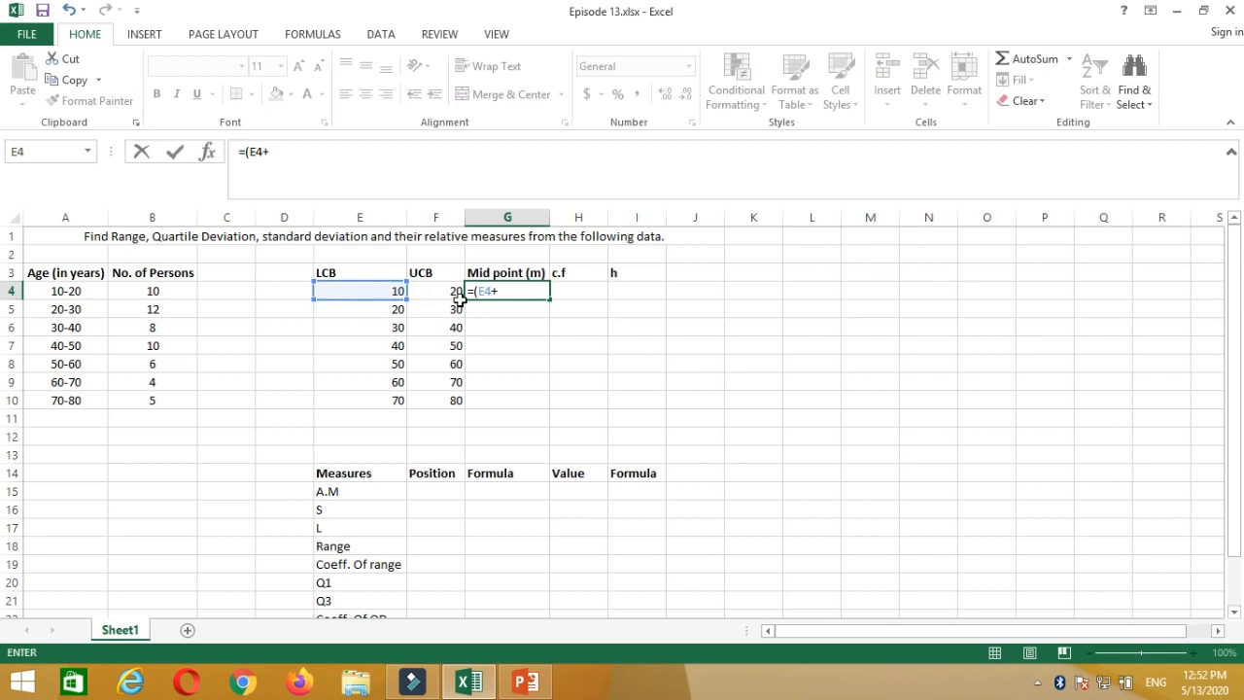
{"action": "left_click", "coordinate": [446, 291]}
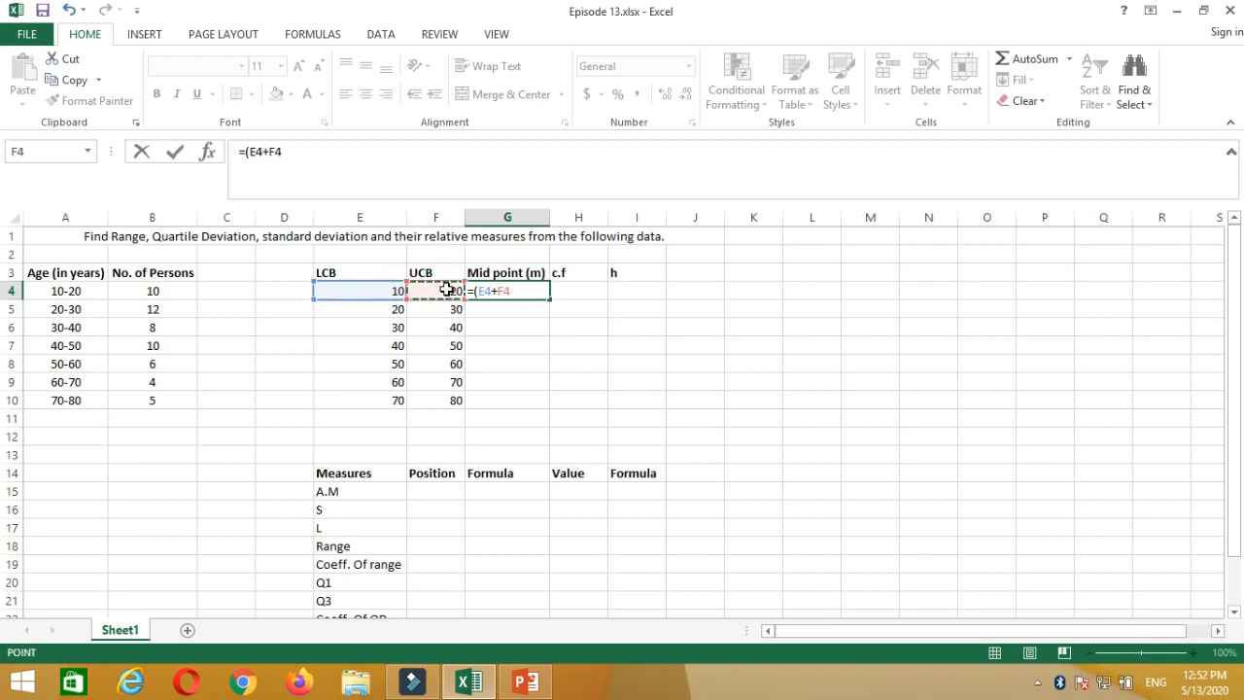
{"action": "type", "text": ")"}
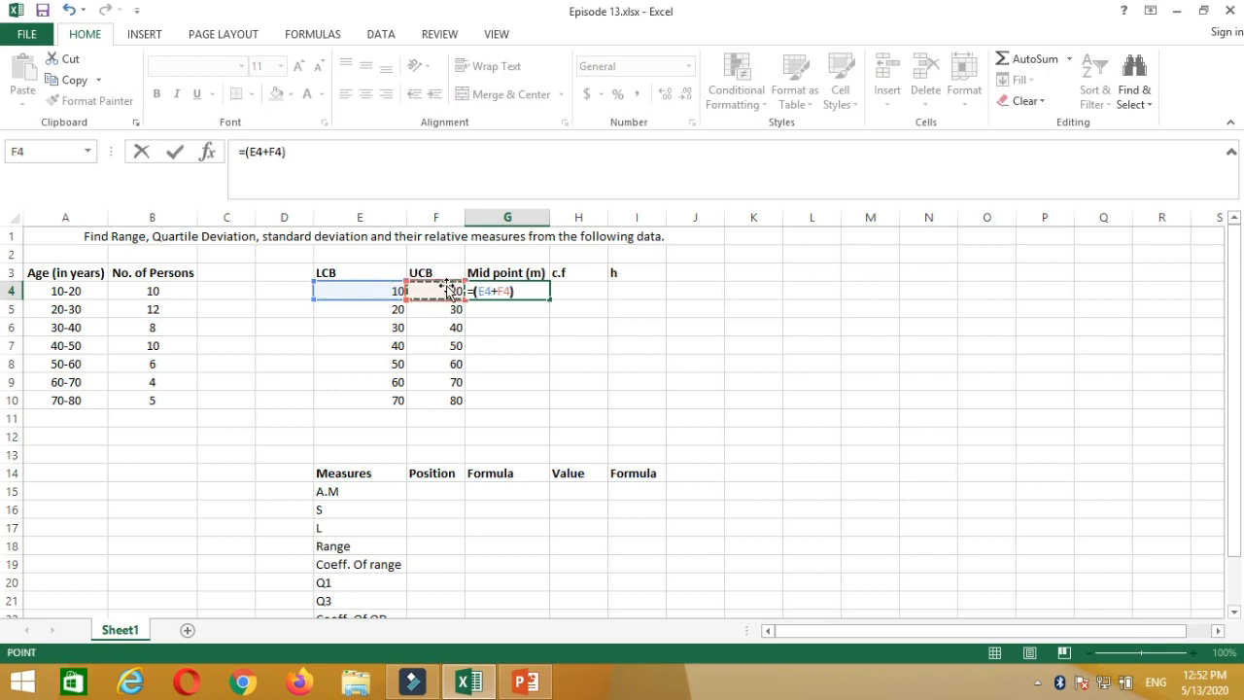
{"action": "type", "text": "/2"}
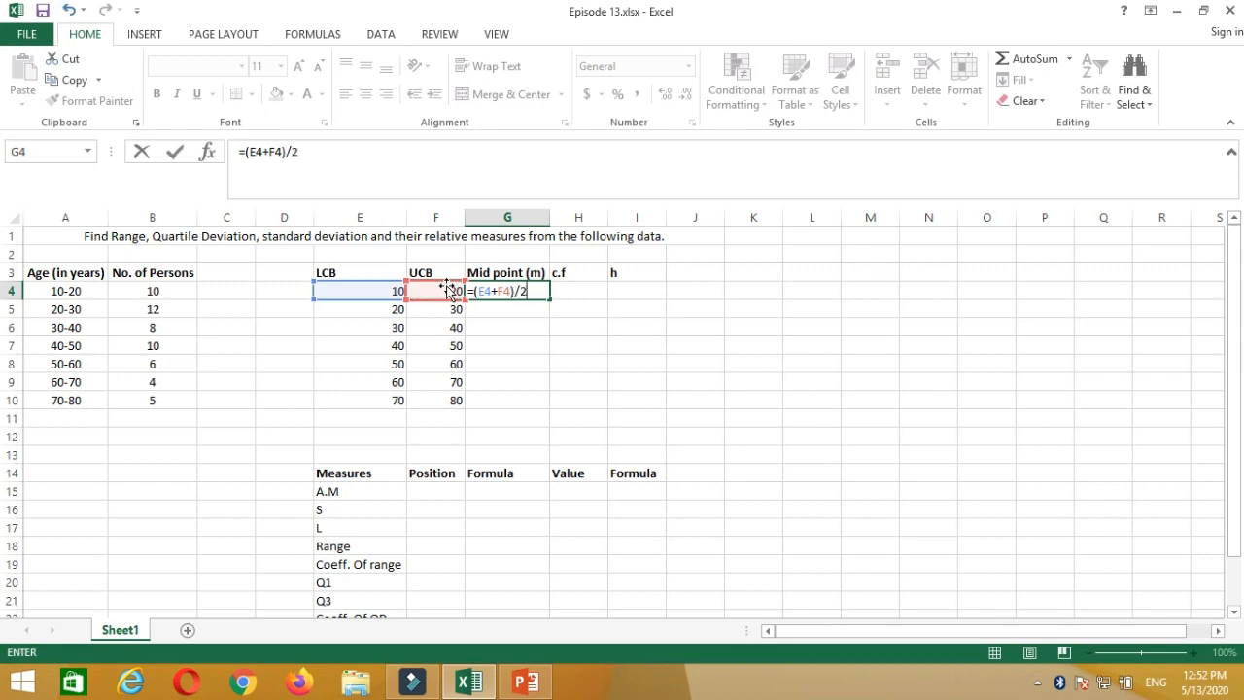
{"action": "key", "text": "Return"}
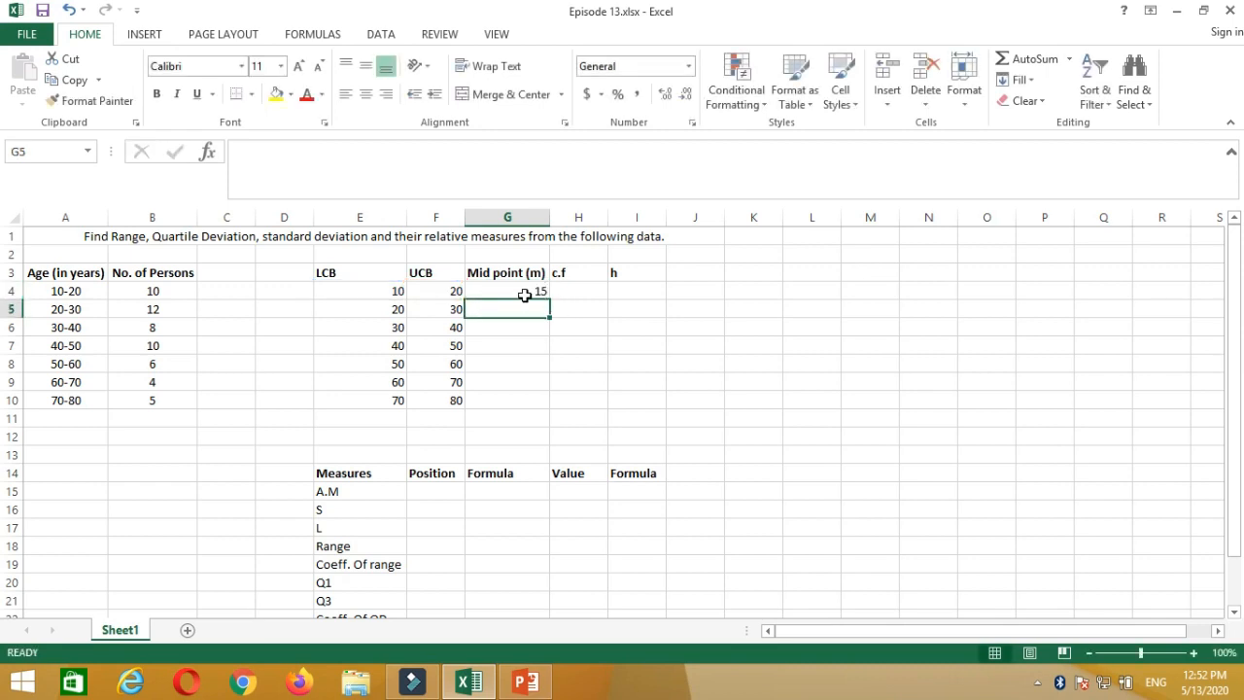
{"action": "left_click", "coordinate": [525, 294]}
{"action": "left_click_drag", "start_coordinate": [550, 300], "coordinate": [546, 406]}
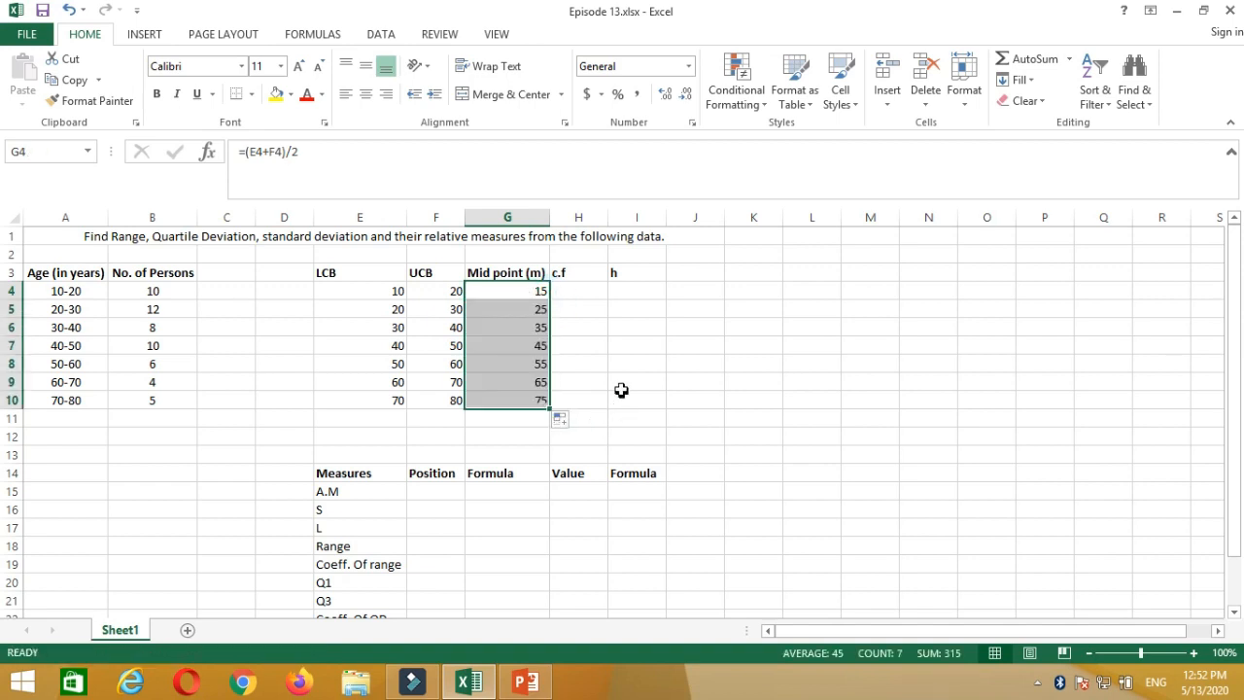
Start the c.f column by linking H4 to the first class frequency with =B4
{"action": "left_click", "coordinate": [575, 290]}
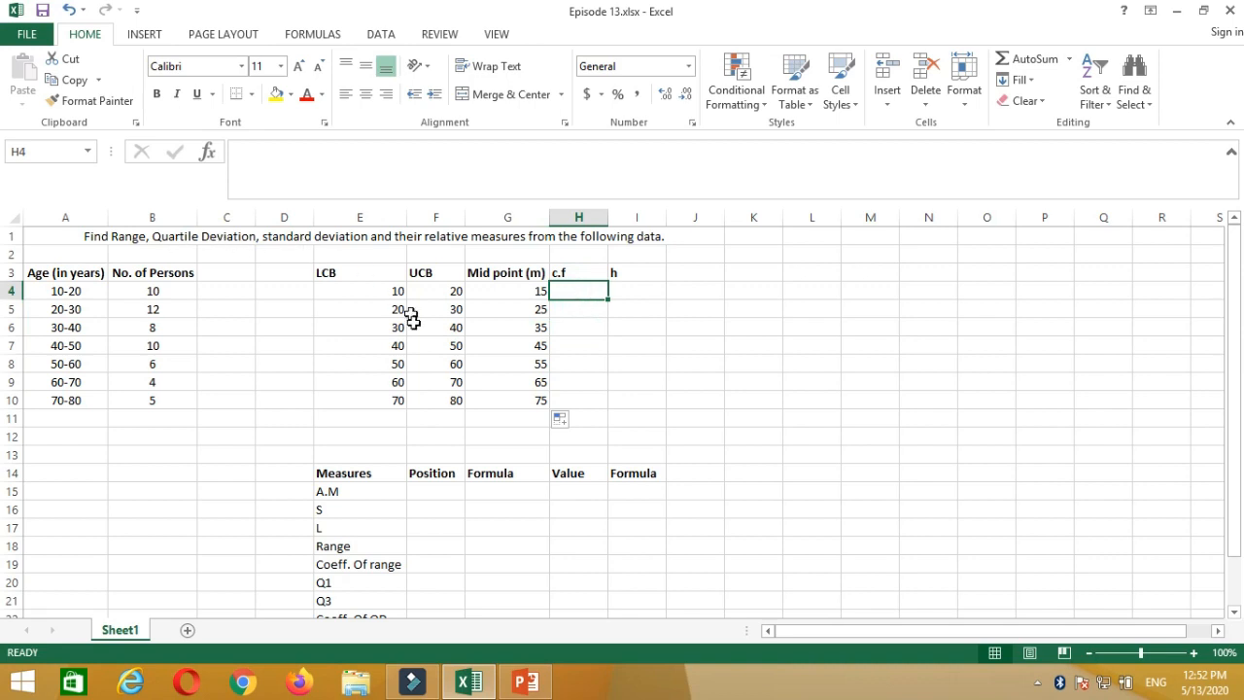
{"action": "left_click", "coordinate": [167, 291]}
{"action": "left_click", "coordinate": [576, 293]}
{"action": "type", "text": "="}
{"action": "left_click", "coordinate": [172, 294]}
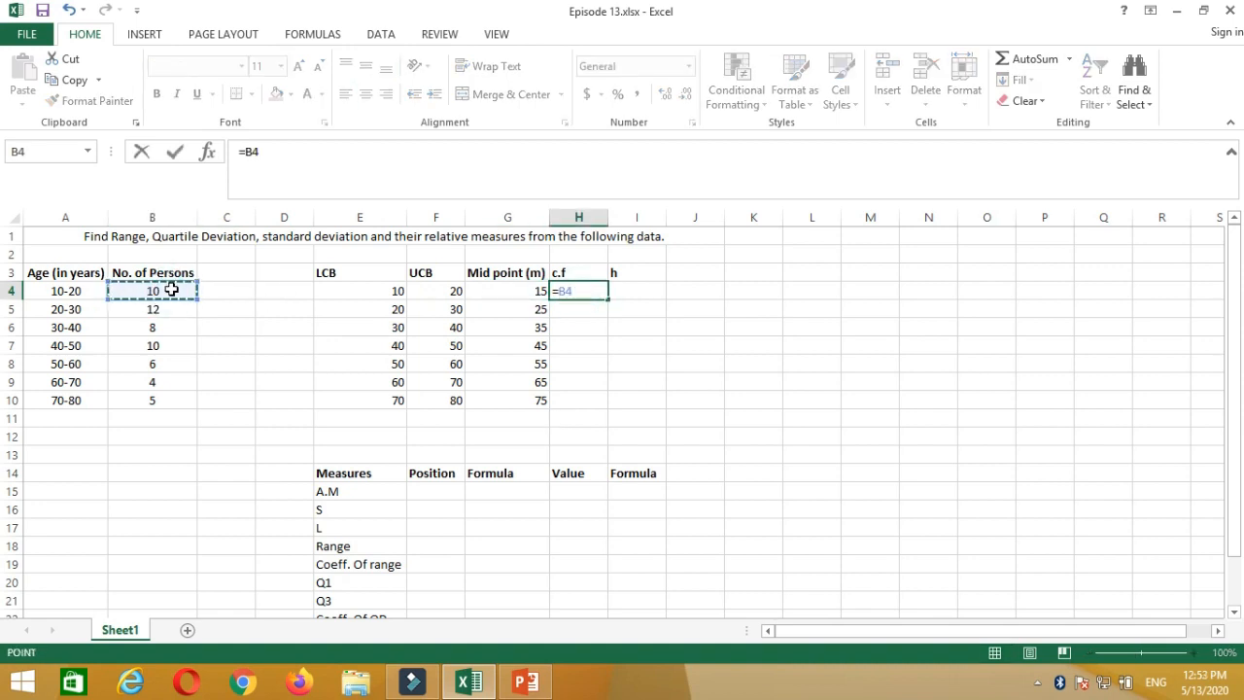
{"action": "key", "text": "Return"}
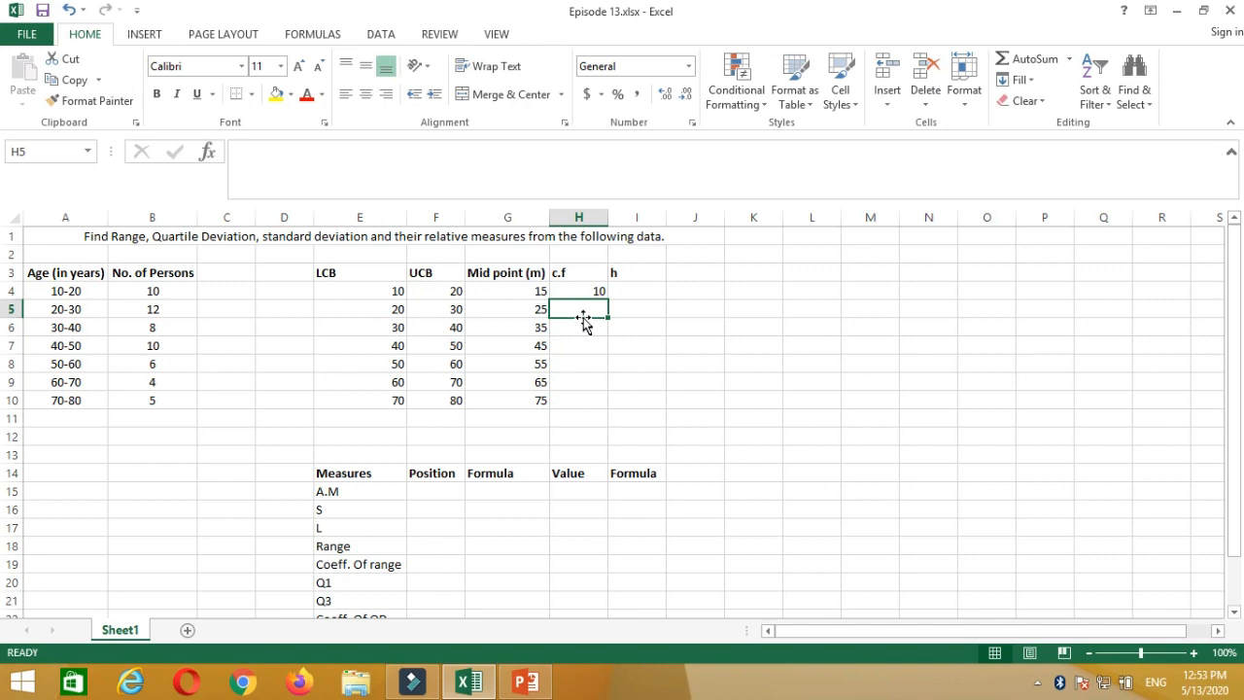
Accumulate the frequencies with =H4+B5 in H5 and fill the formula down to H10
{"action": "type", "text": "="}
{"action": "left_click", "coordinate": [586, 292]}
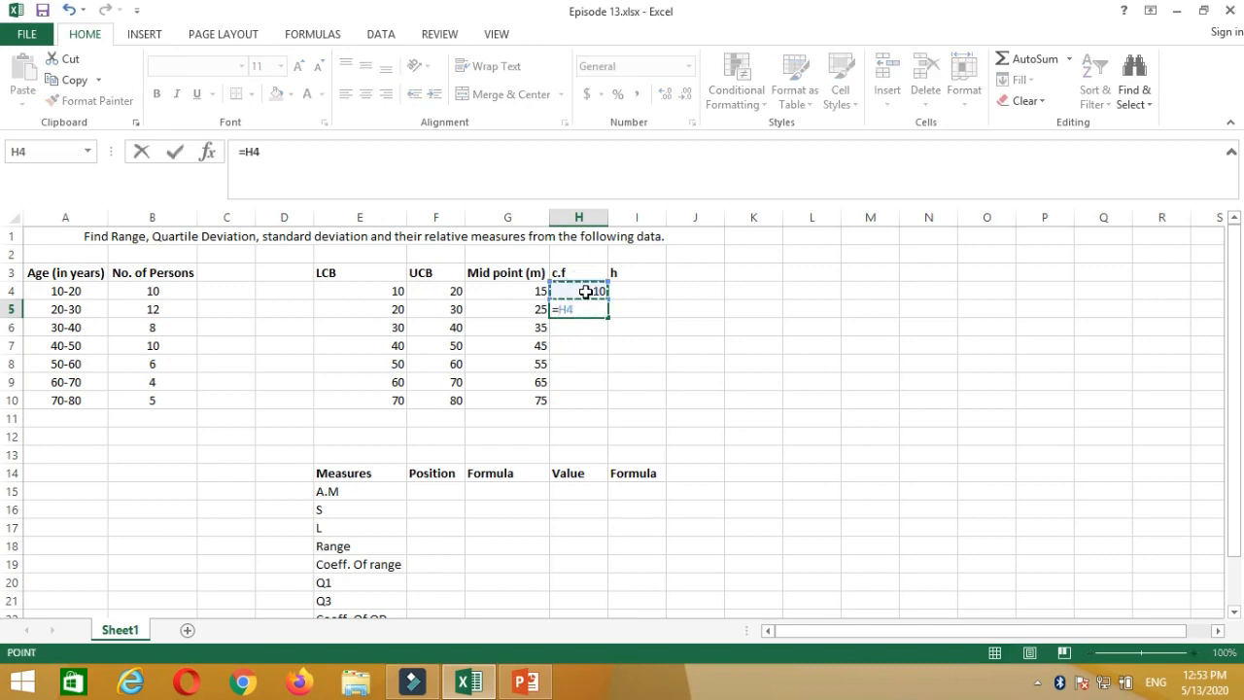
{"action": "type", "text": "+"}
{"action": "left_click", "coordinate": [153, 307]}
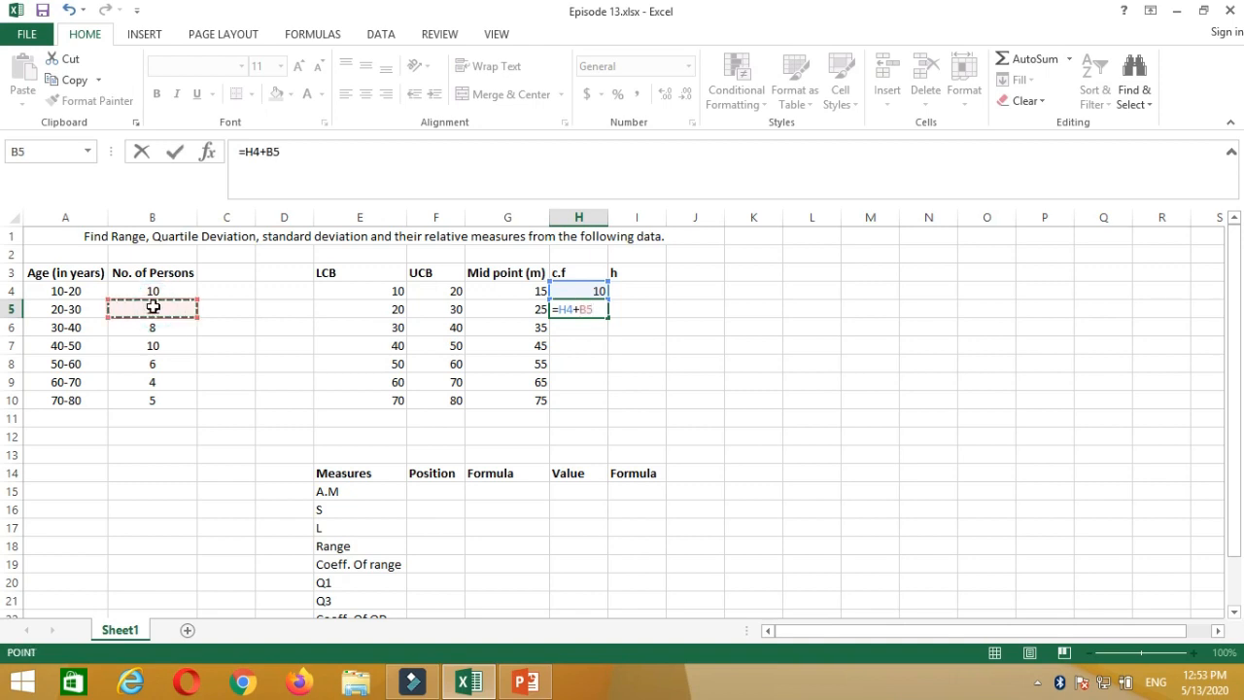
{"action": "key", "text": "Return"}
{"action": "left_click", "coordinate": [588, 309]}
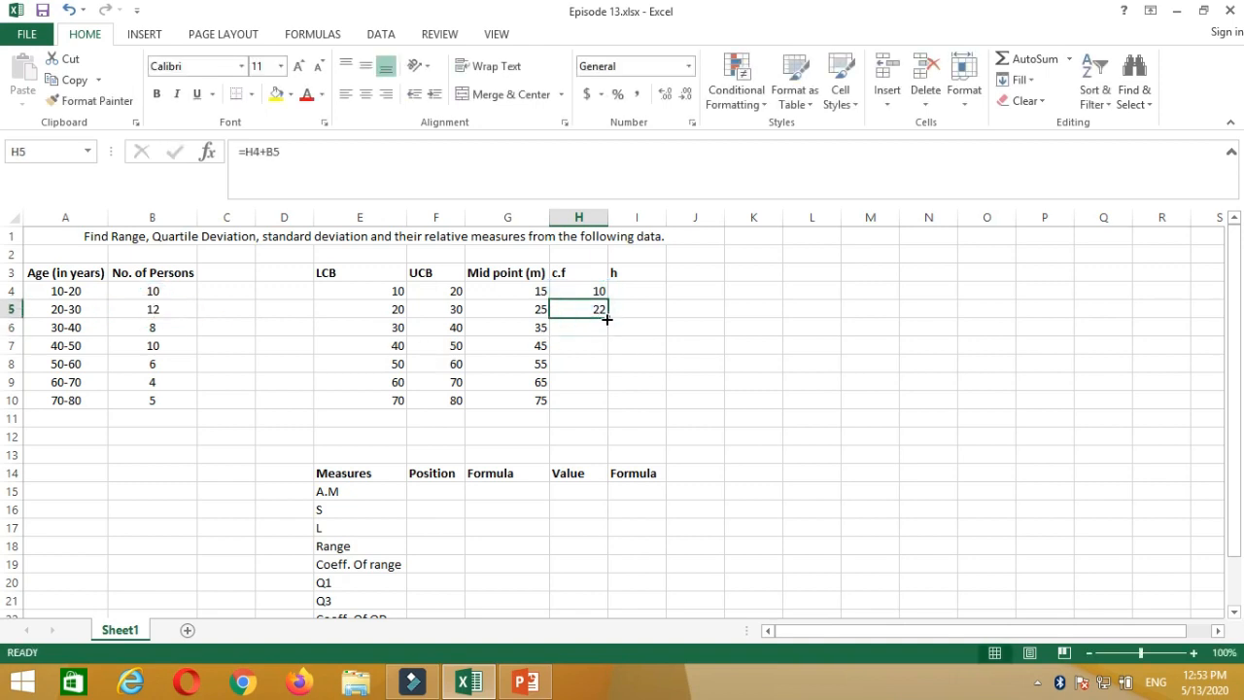
{"action": "left_click_drag", "start_coordinate": [607, 318], "coordinate": [602, 407]}
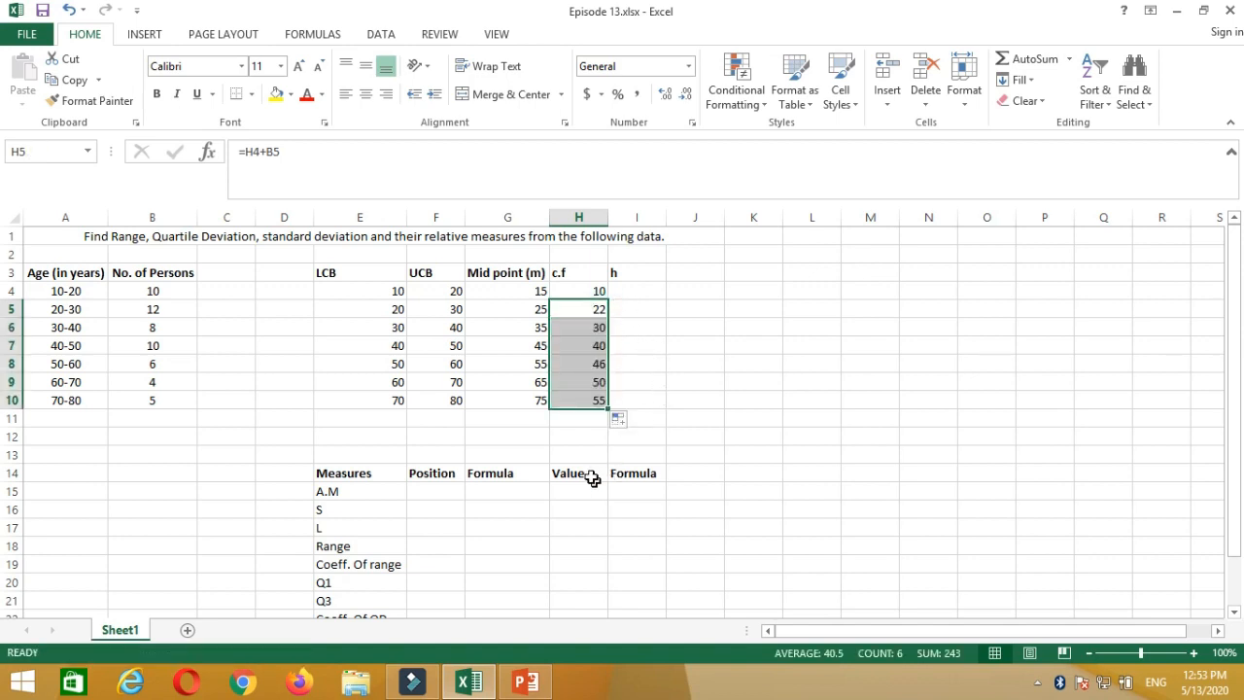
Total the No. of Persons column in B11 with =SUM(B4:B10)
{"action": "left_click", "coordinate": [162, 414]}
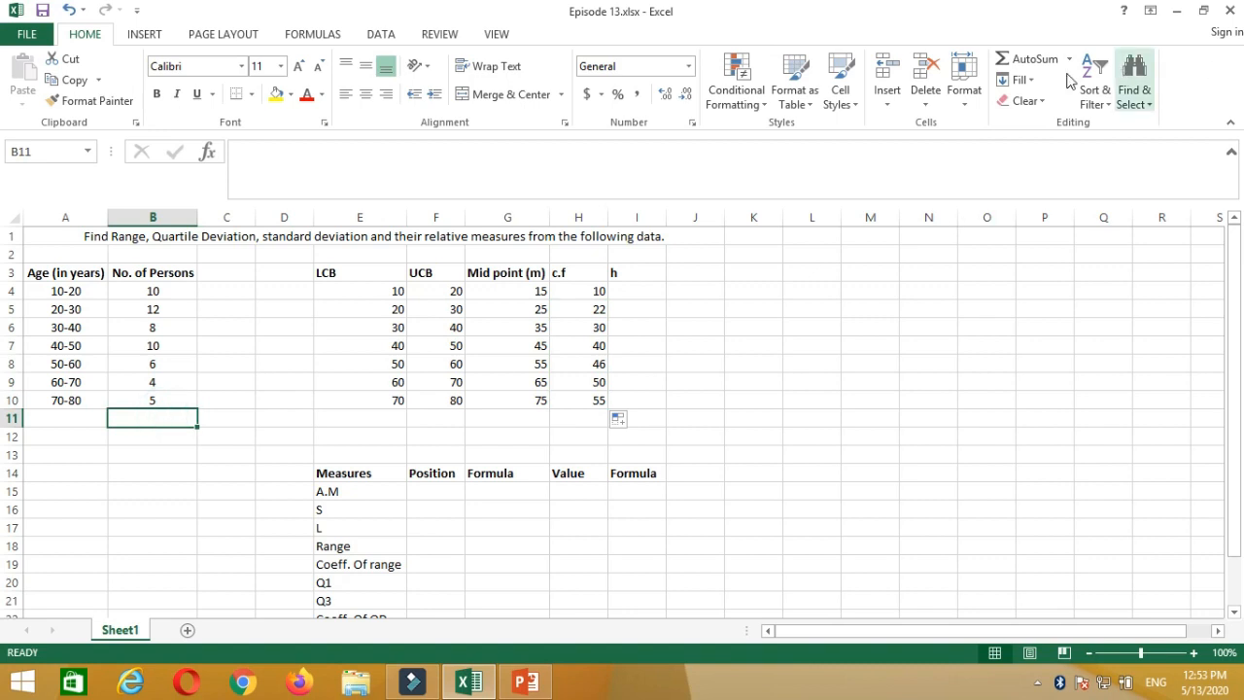
{"action": "left_click", "coordinate": [1032, 60]}
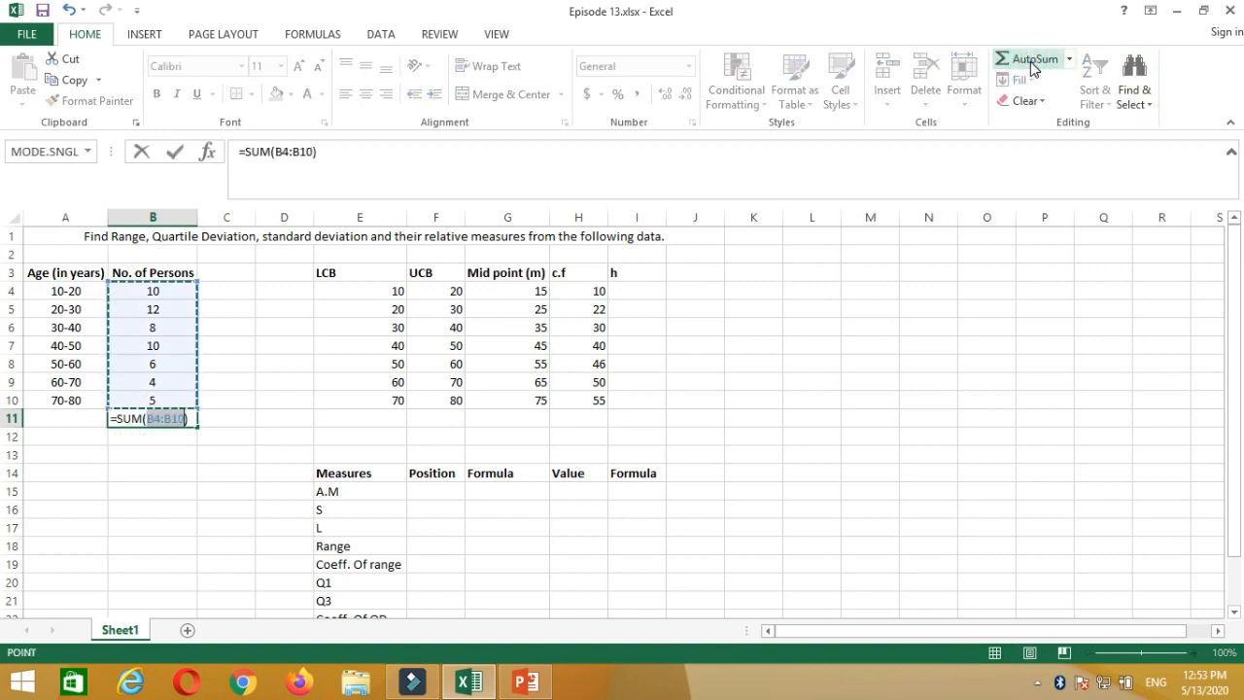
{"action": "key", "text": "Return"}
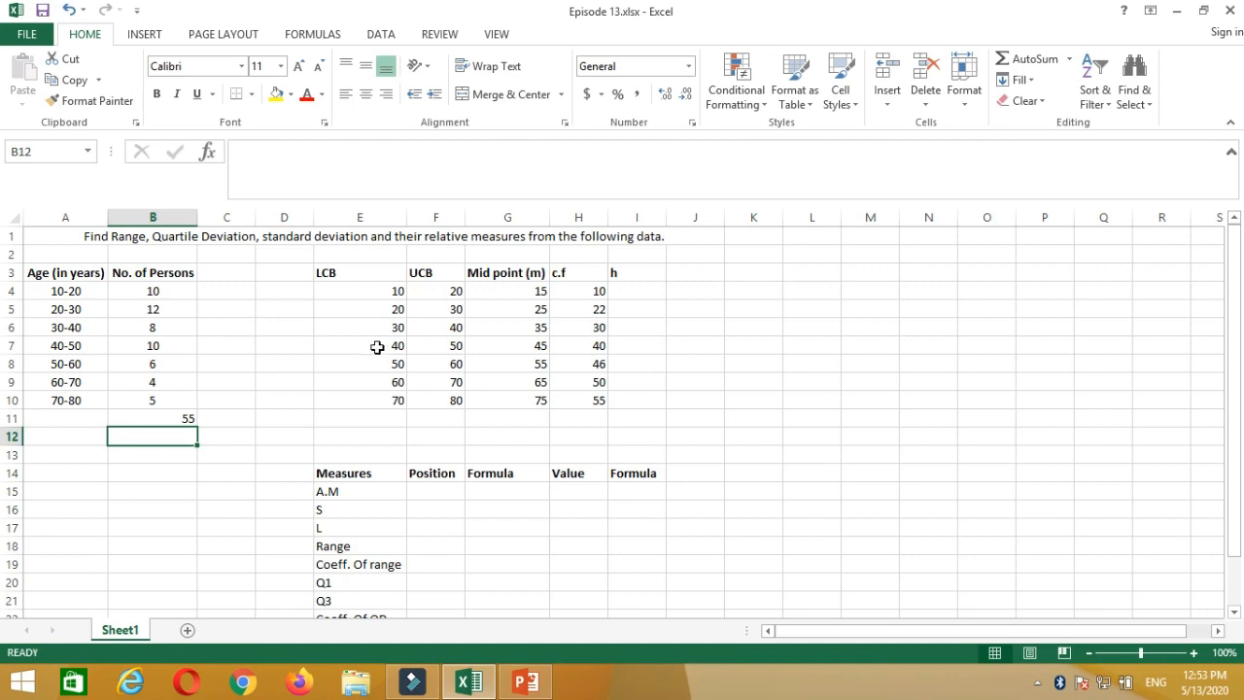
{"action": "key", "text": "Up"}
Calculate the class width h in I4 with =F4-E4 and fill the formula down to I10
{"action": "left_click", "coordinate": [639, 291]}
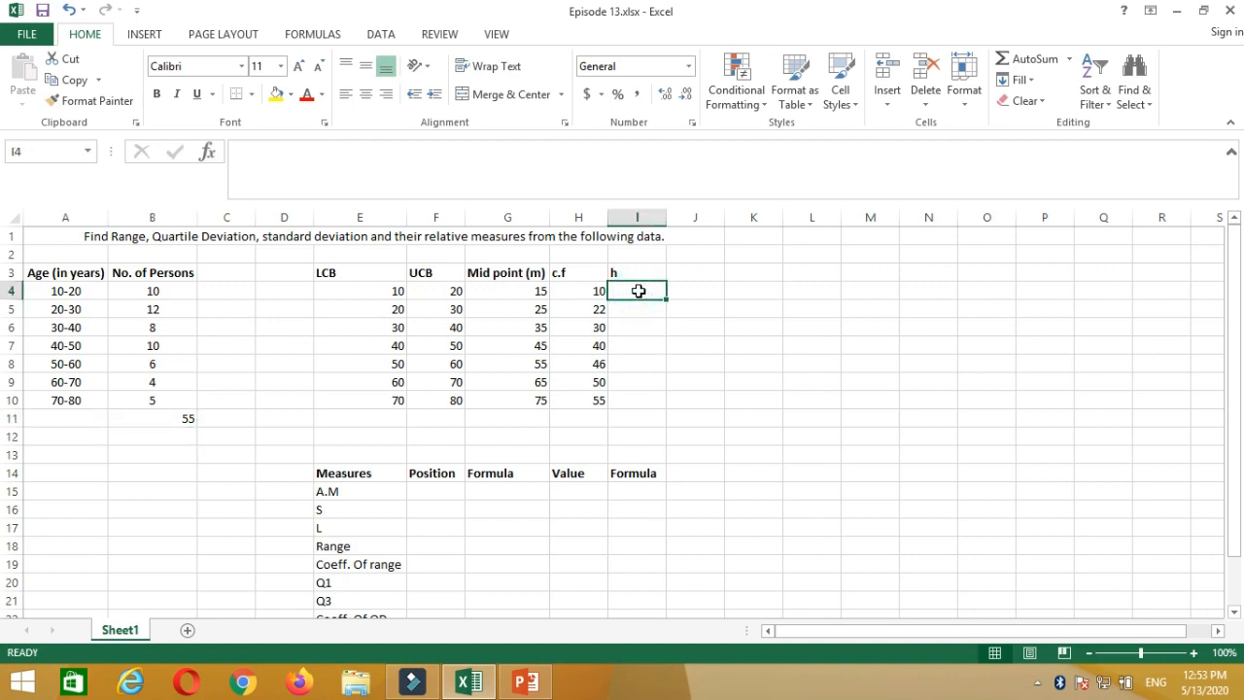
{"action": "type", "text": "="}
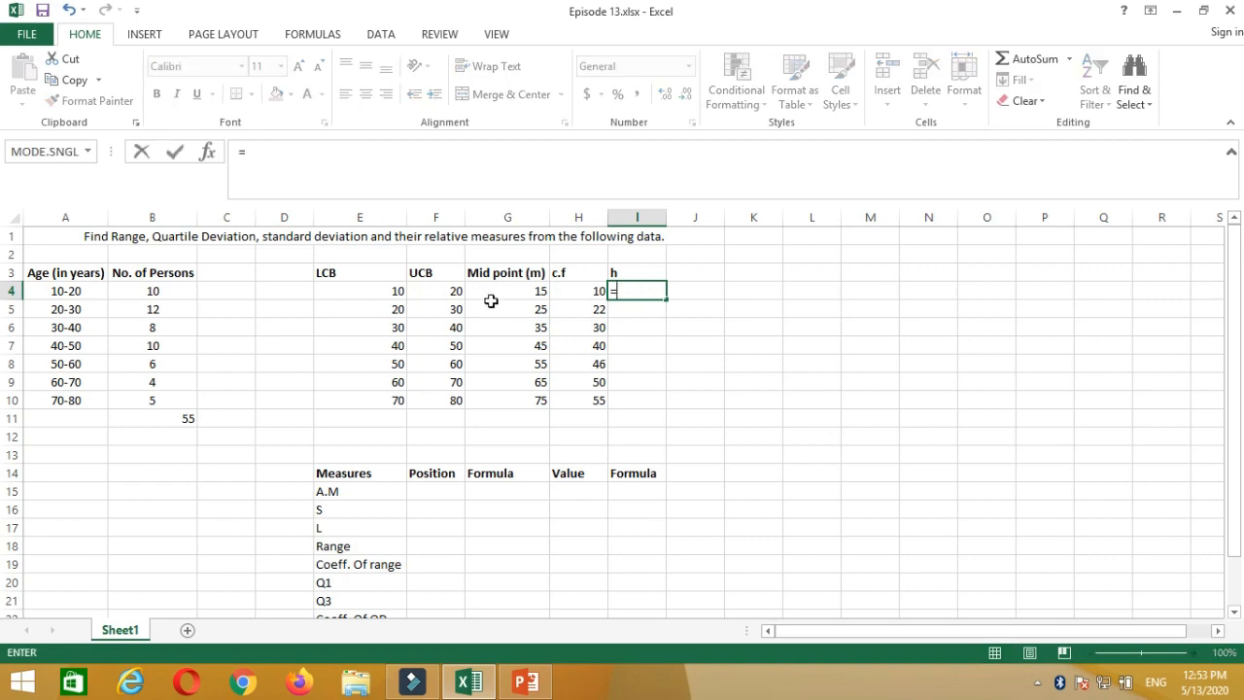
{"action": "left_click", "coordinate": [435, 290]}
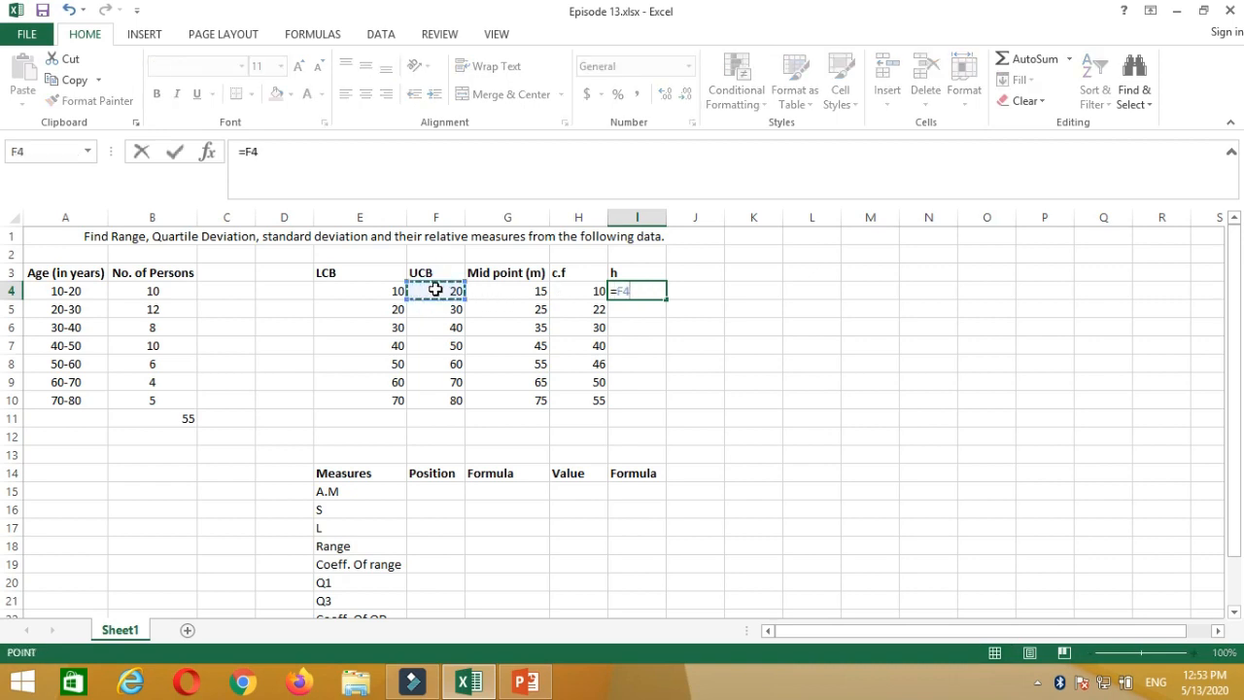
{"action": "type", "text": "-"}
{"action": "left_click", "coordinate": [370, 296]}
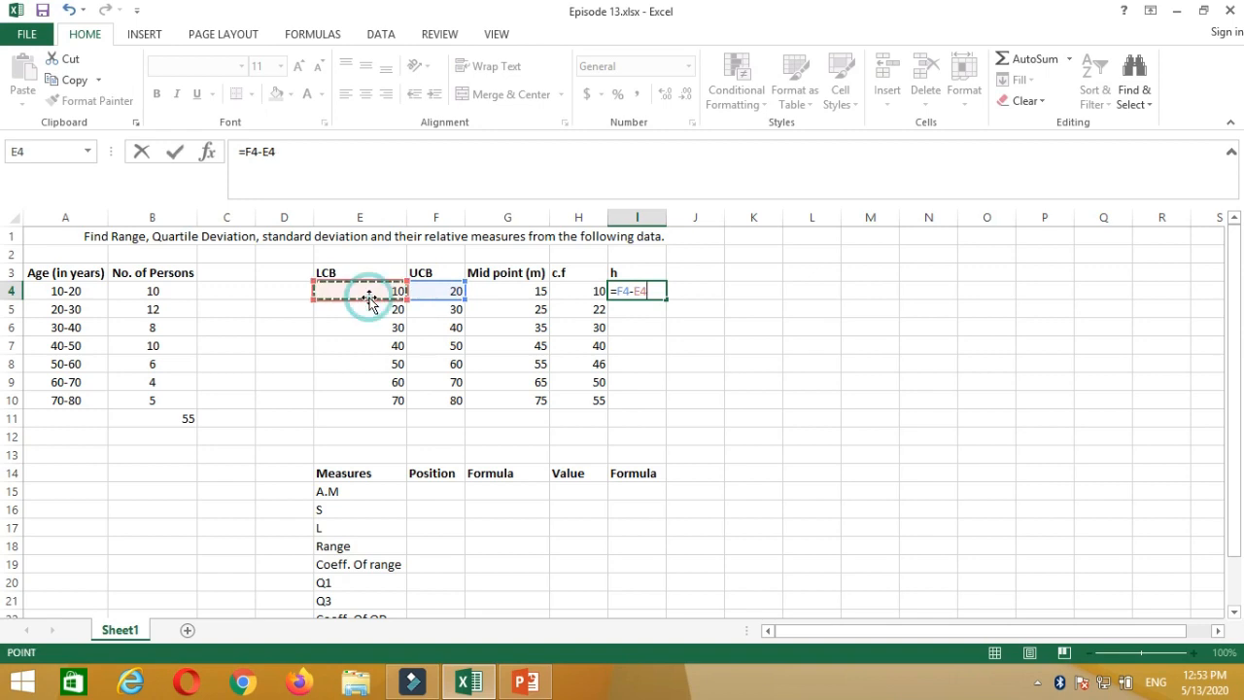
{"action": "key", "text": "Return"}
{"action": "left_click", "coordinate": [659, 293]}
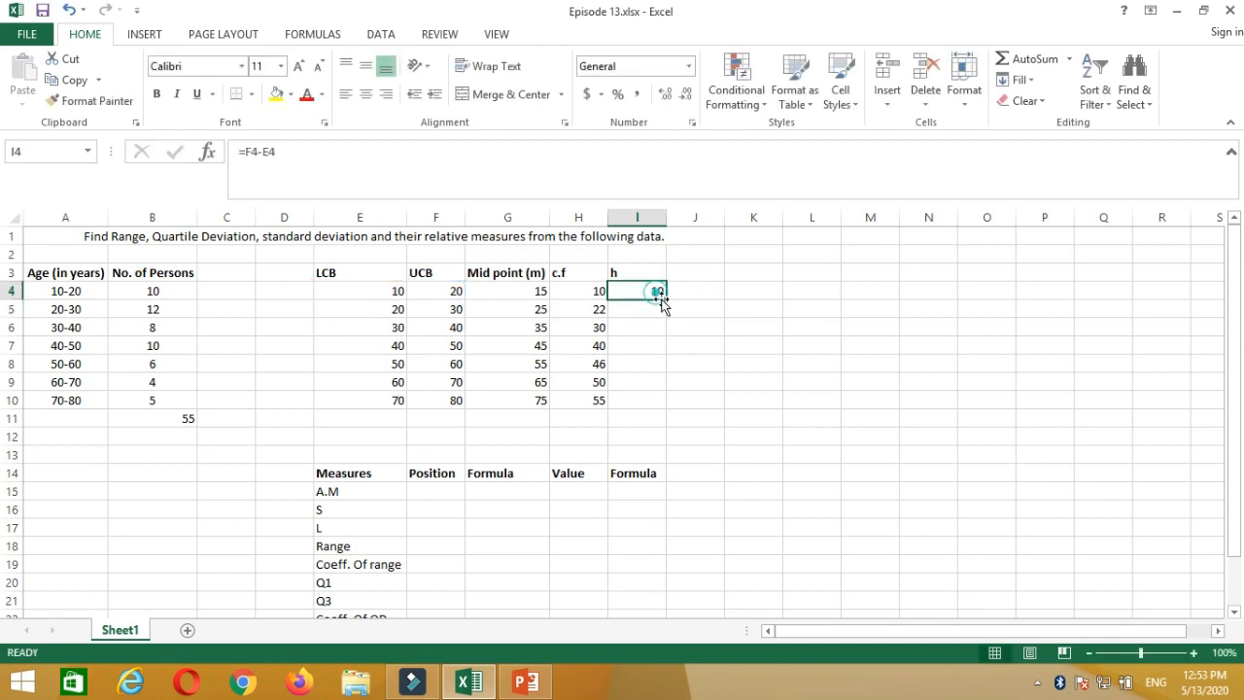
{"action": "left_click_drag", "start_coordinate": [669, 301], "coordinate": [663, 404]}
{"action": "left_click", "coordinate": [719, 347]}
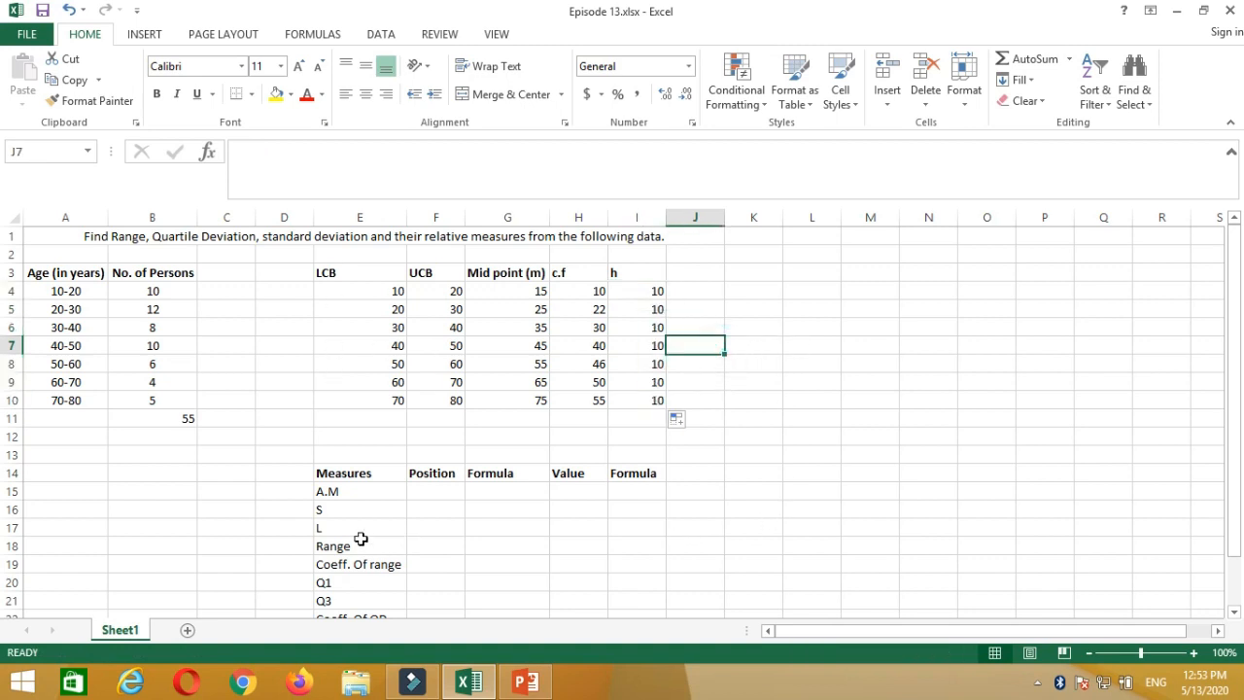
Calculate the A.M value in H15 with =SUMPRODUCT(B4:B10,G4:G10)/B11
{"action": "left_click", "coordinate": [347, 493]}
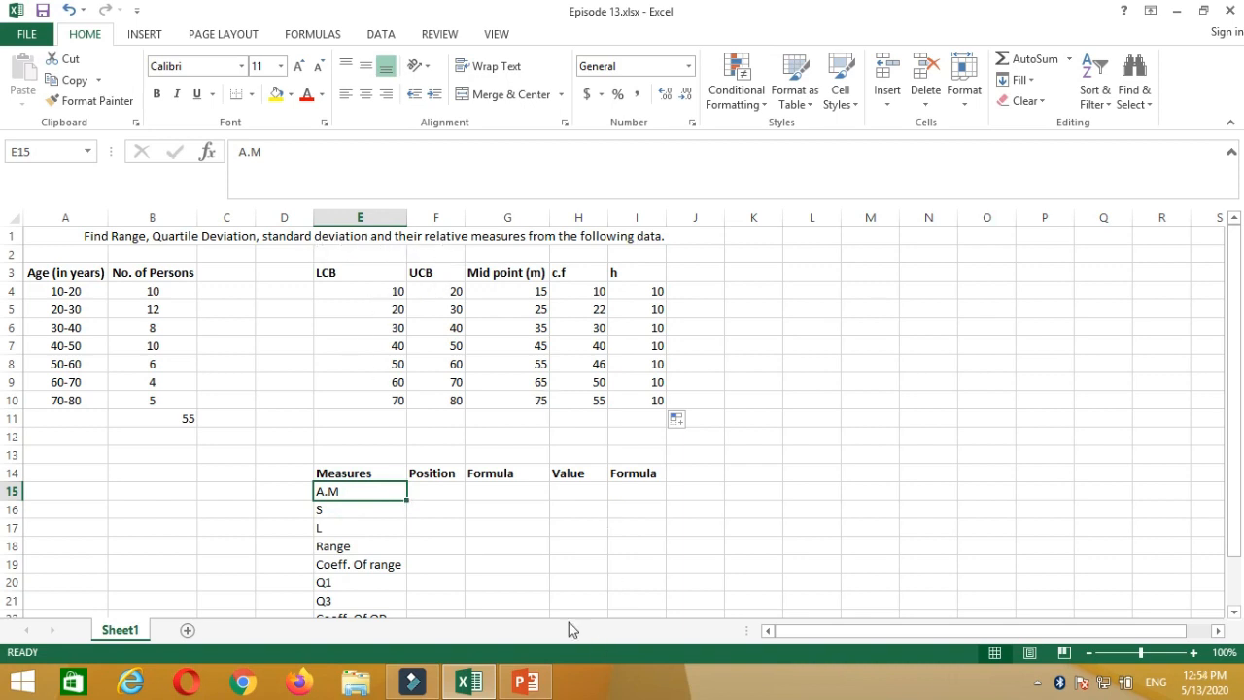
{"action": "left_click", "coordinate": [579, 491]}
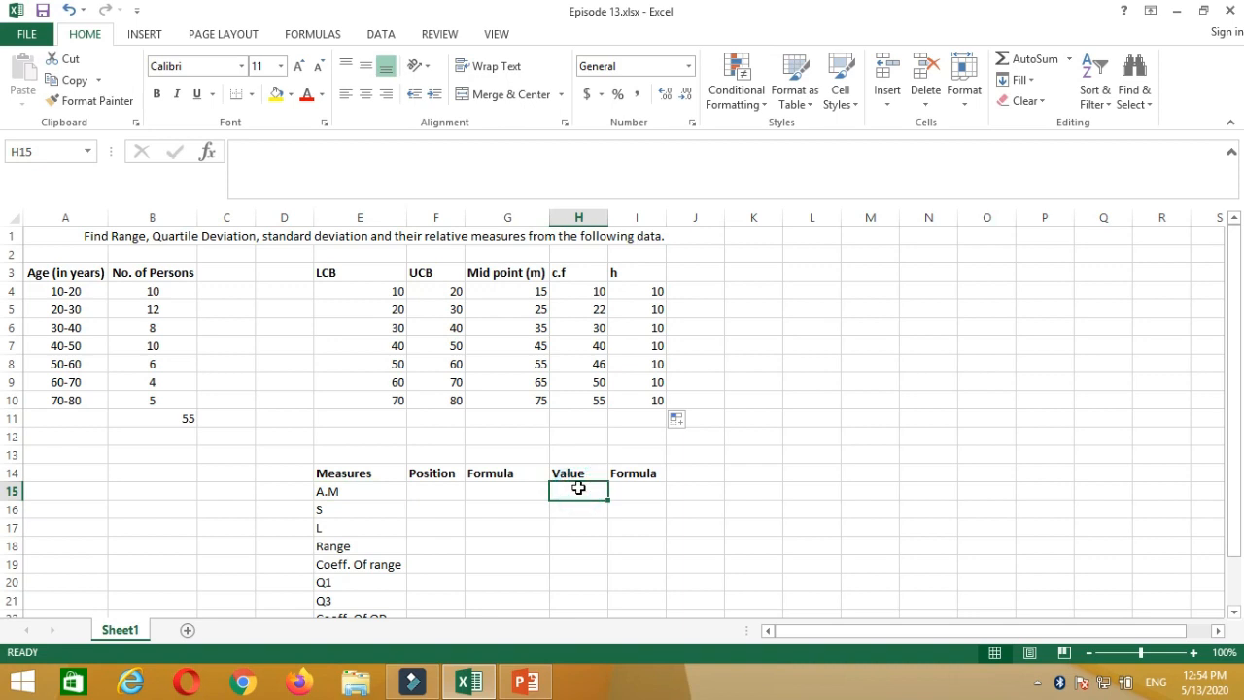
{"action": "type", "text": "="}
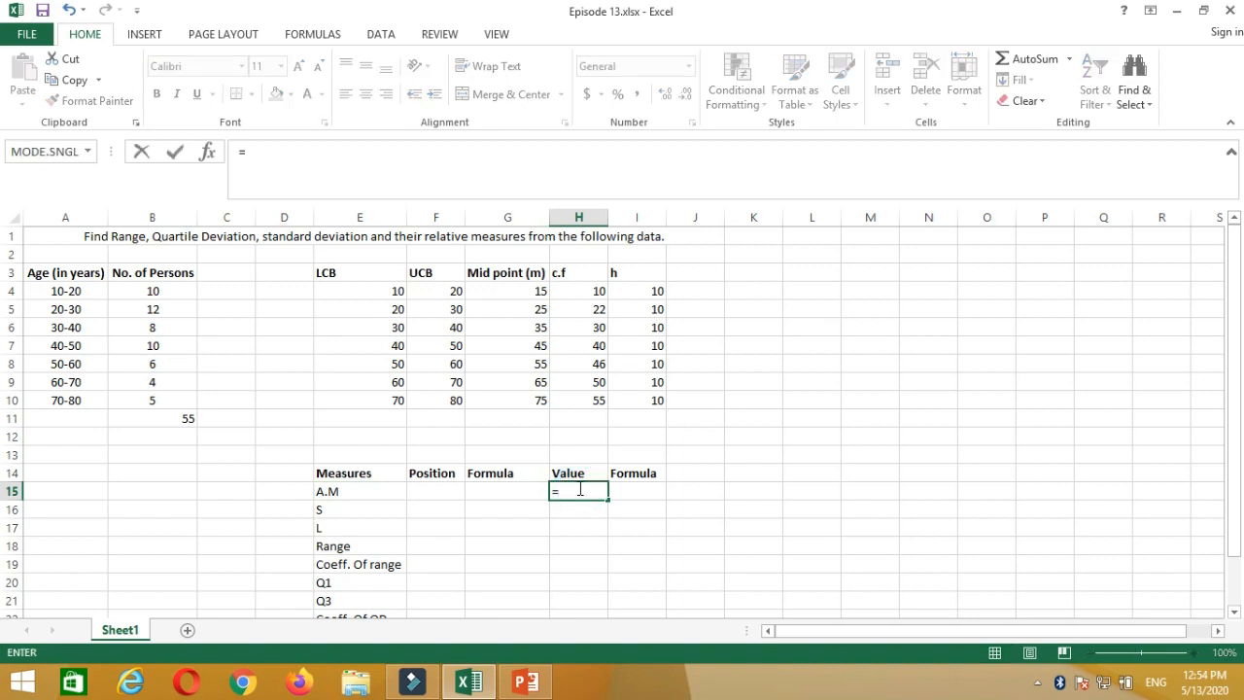
{"action": "type", "text": "su"}
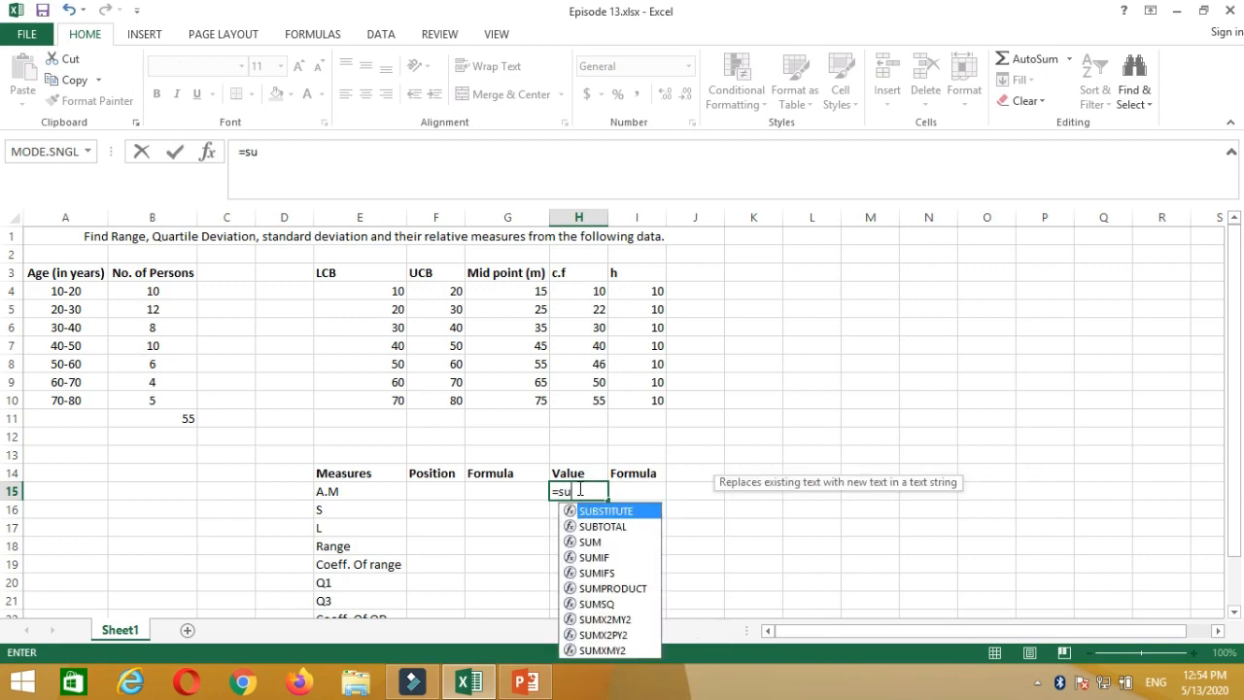
{"action": "type", "text": "mp"}
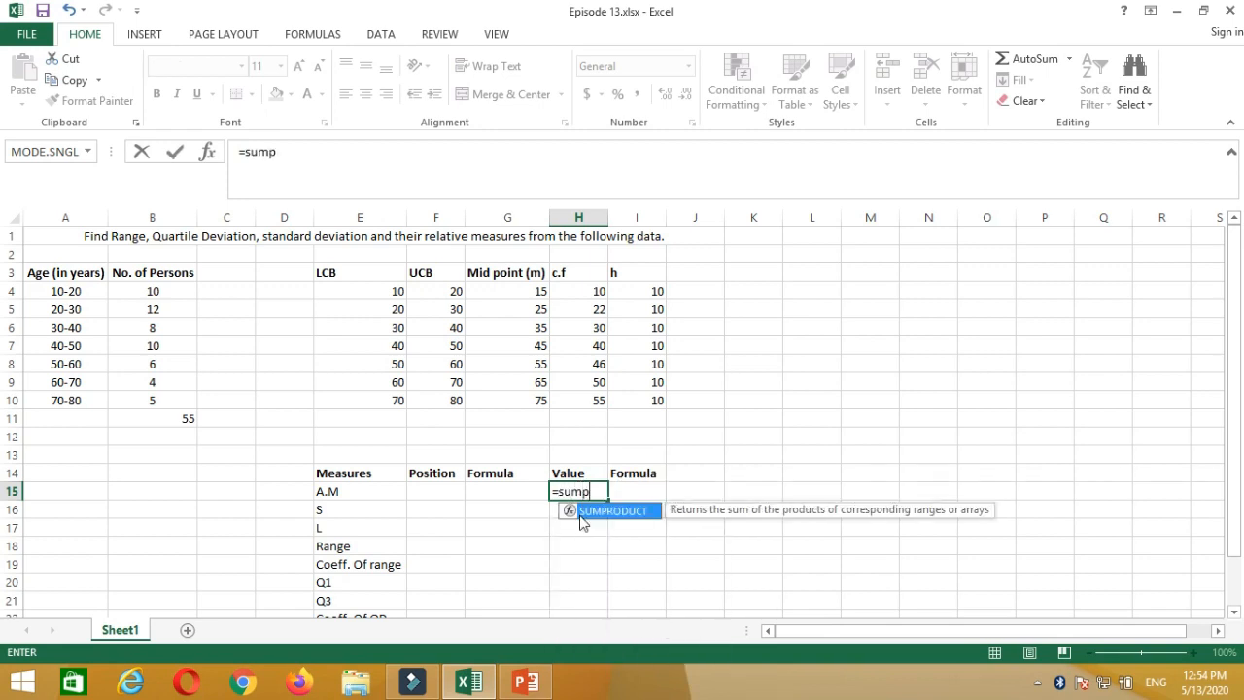
{"action": "type", "text": "r"}
{"action": "double_click", "coordinate": [580, 516]}
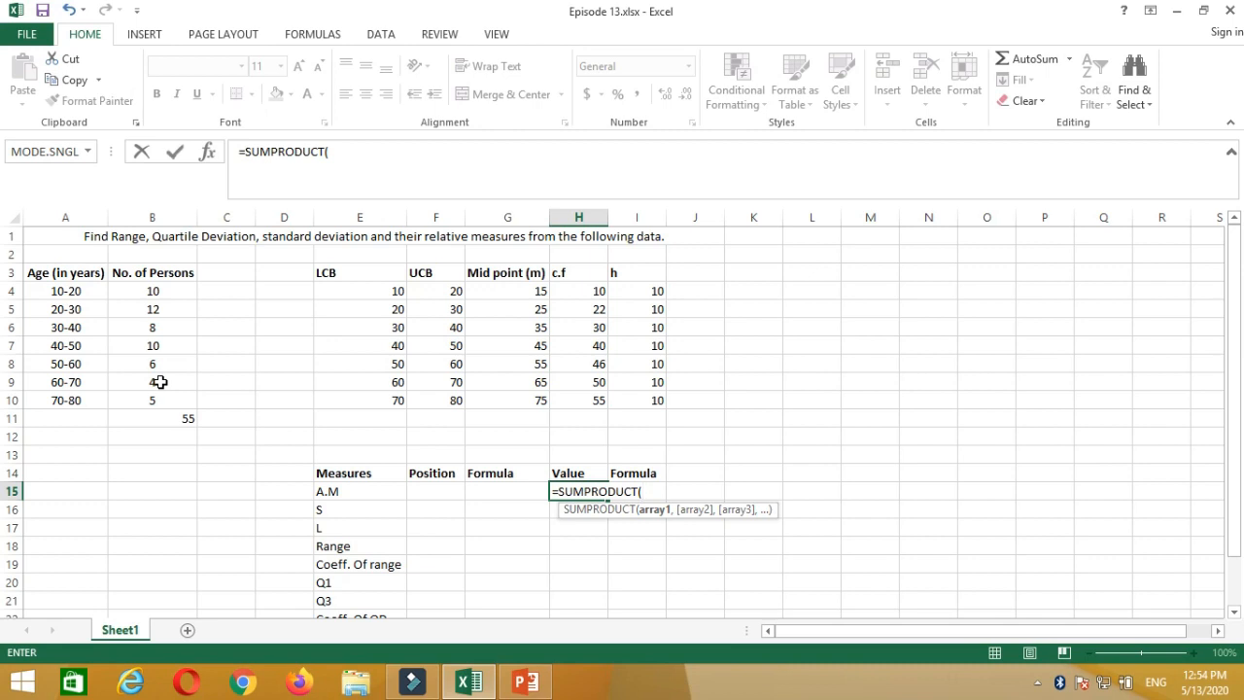
{"action": "left_click", "coordinate": [154, 289]}
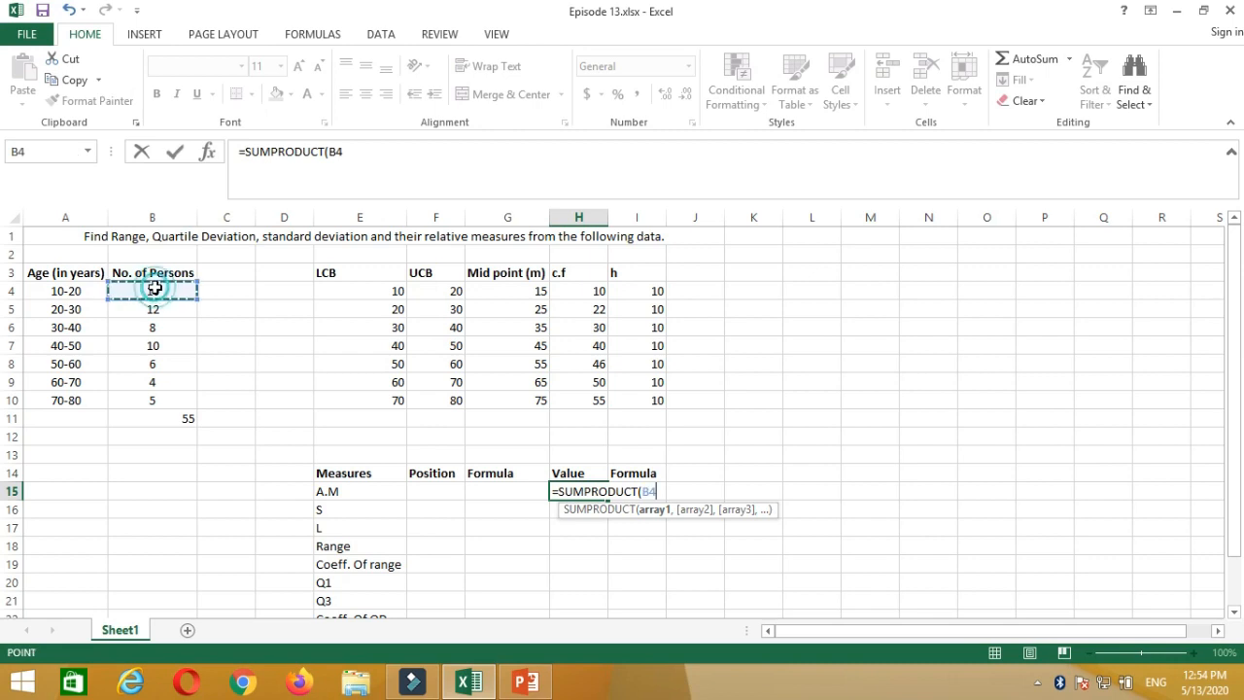
{"action": "left_click", "coordinate": [147, 399], "text": "shift"}
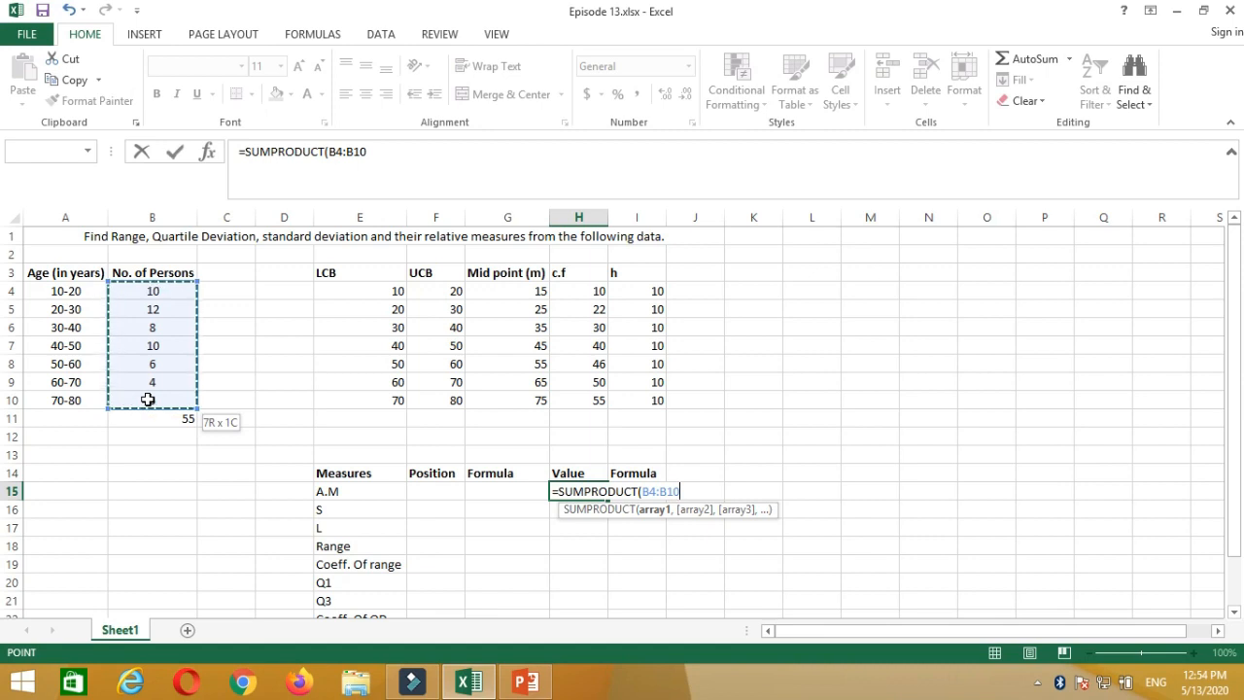
{"action": "type", "text": ","}
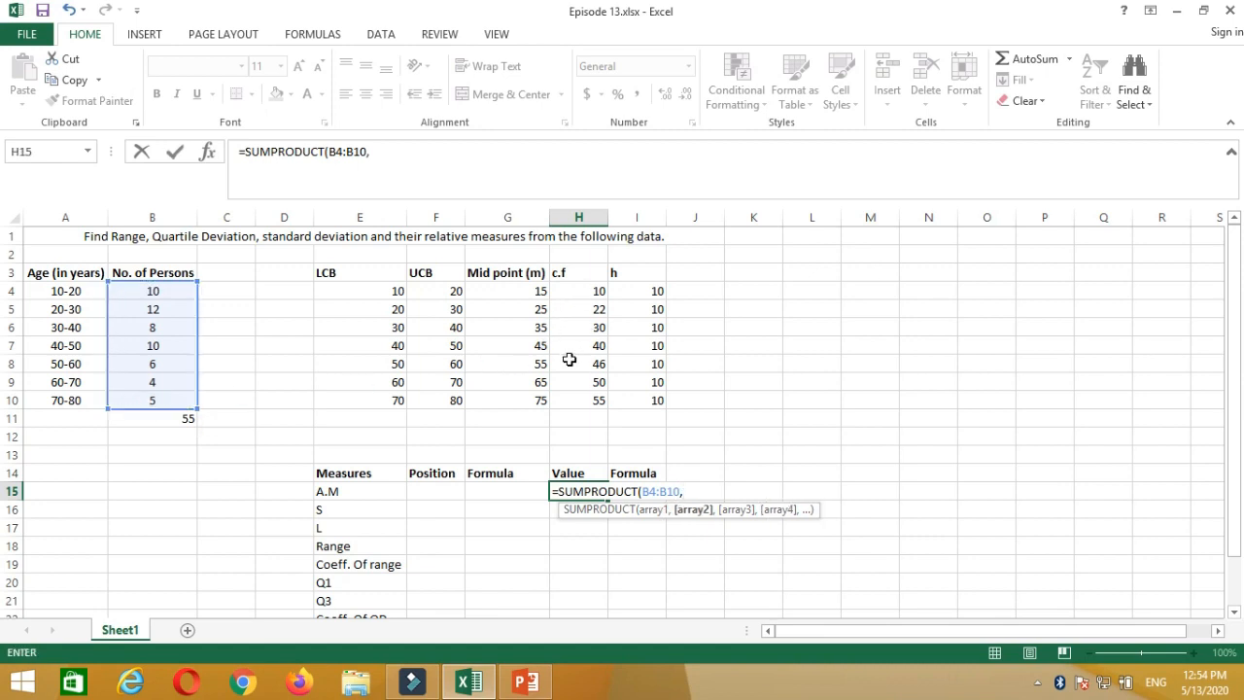
{"action": "left_click", "coordinate": [507, 293]}
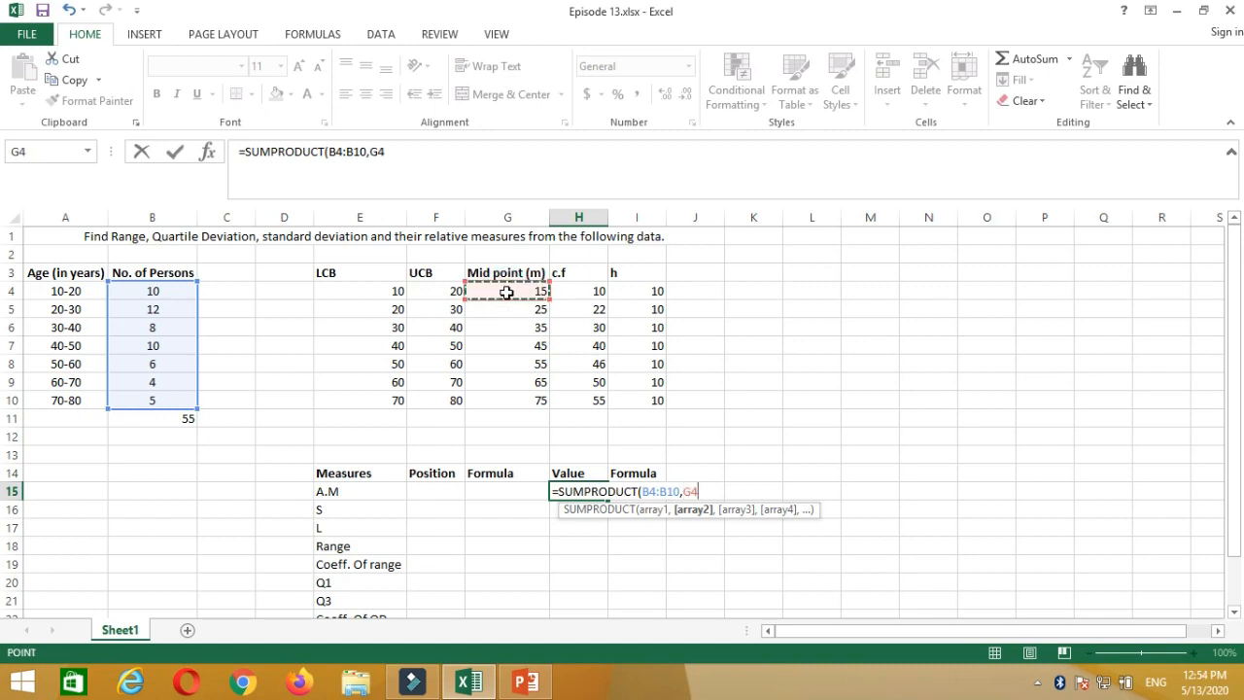
{"action": "left_click_drag", "start_coordinate": [506, 293], "coordinate": [529, 401]}
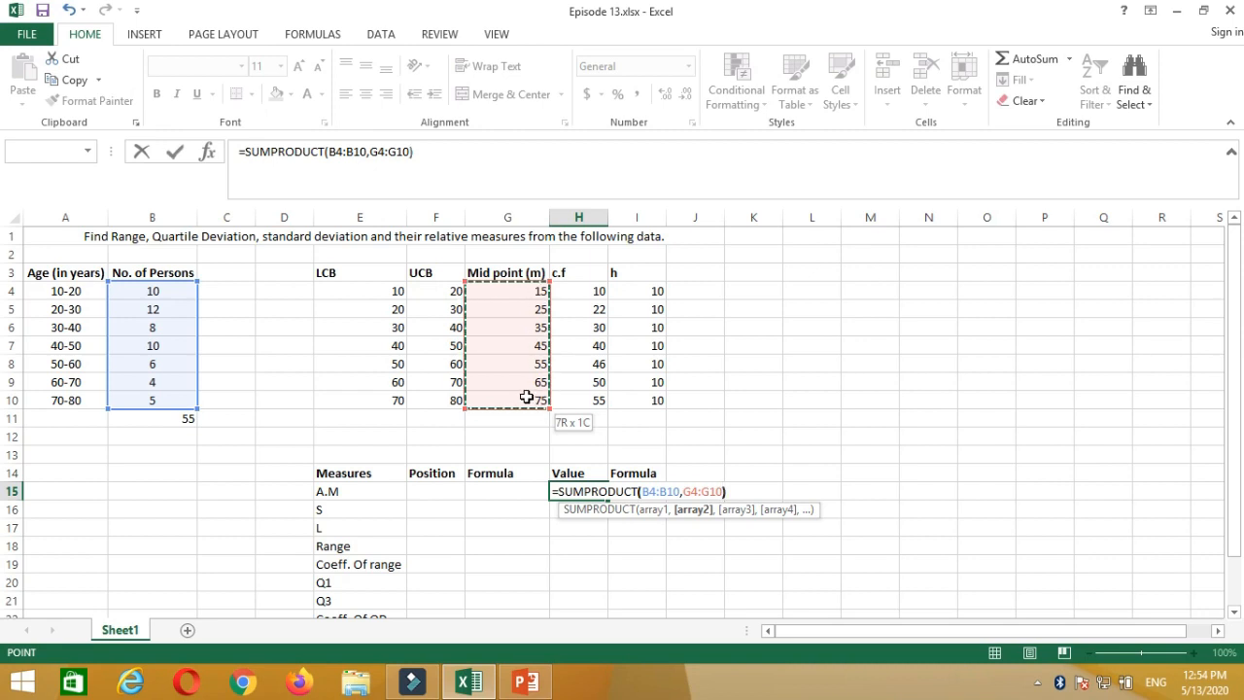
{"action": "type", "text": ")/"}
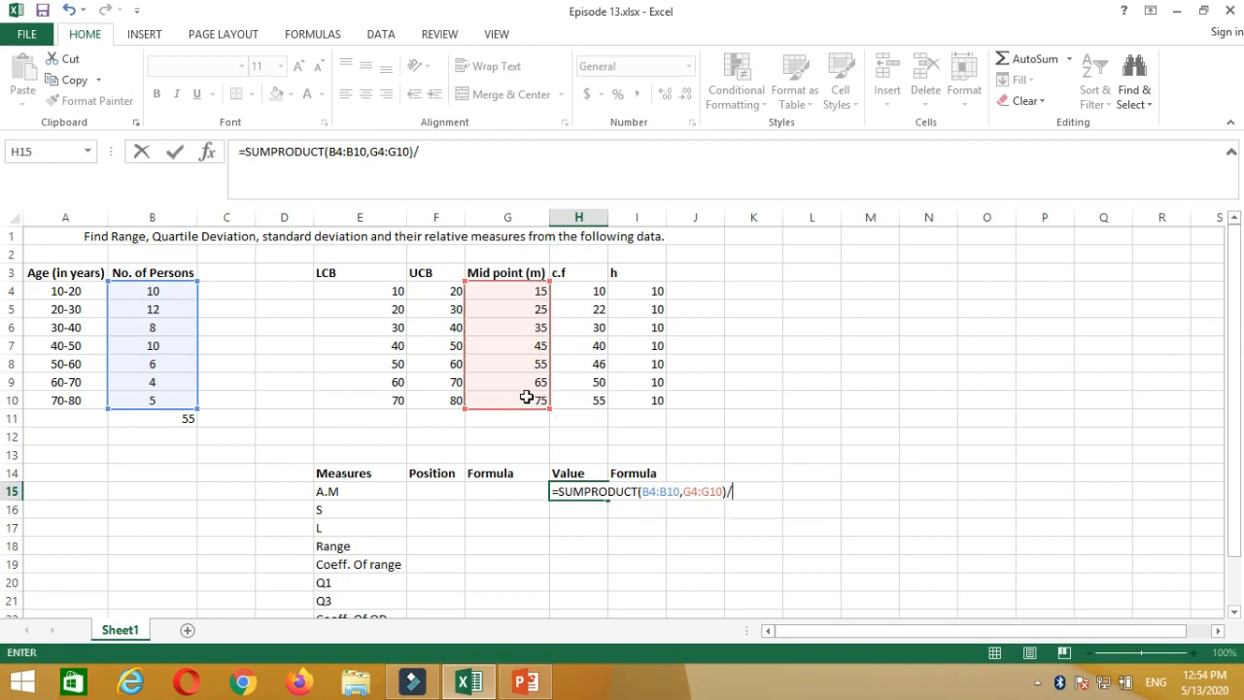
{"action": "left_click", "coordinate": [162, 419]}
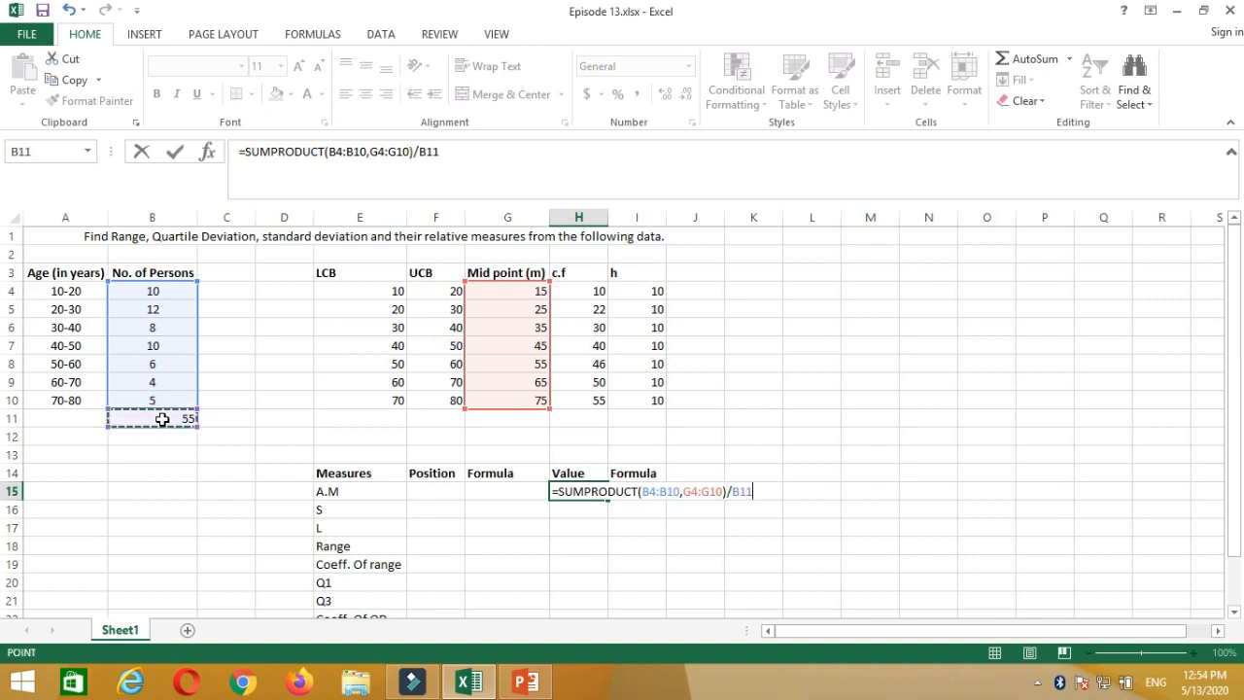
{"action": "key", "text": "Return"}
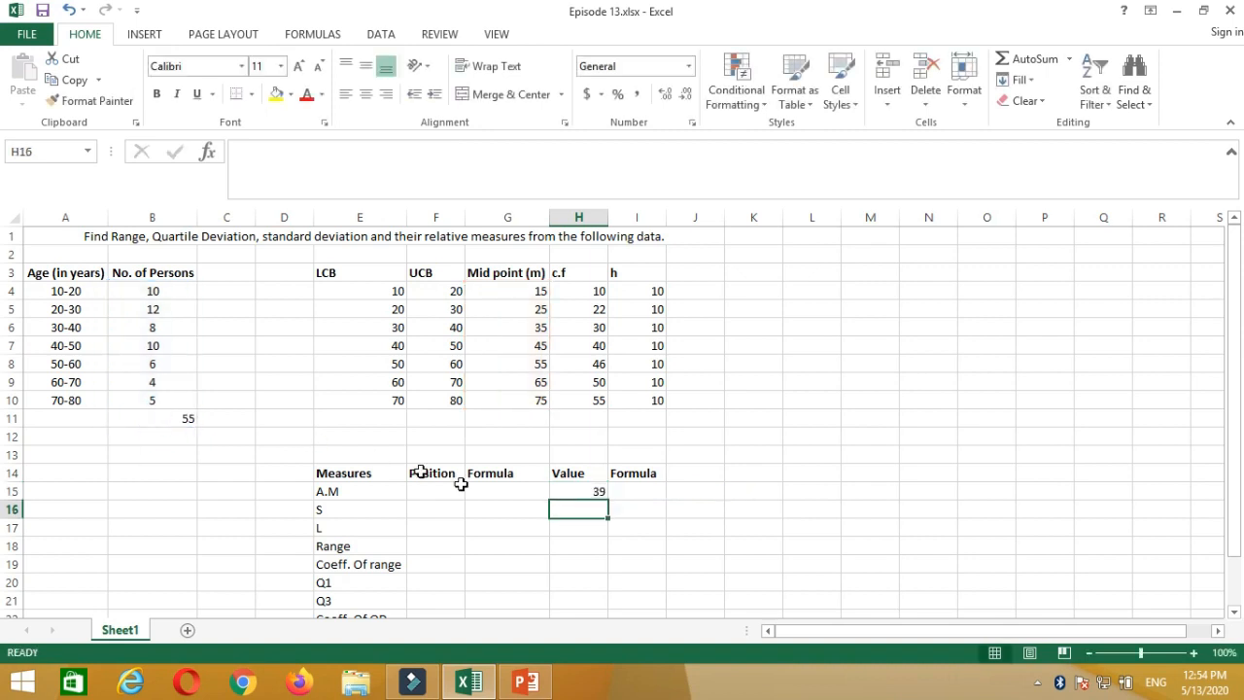
Copy the A.M formula from H15 and show it as plain text in I15 of the Formula column
{"action": "double_click", "coordinate": [570, 489]}
{"action": "left_click", "coordinate": [767, 487]}
{"action": "left_click_drag", "start_coordinate": [767, 487], "coordinate": [547, 489]}
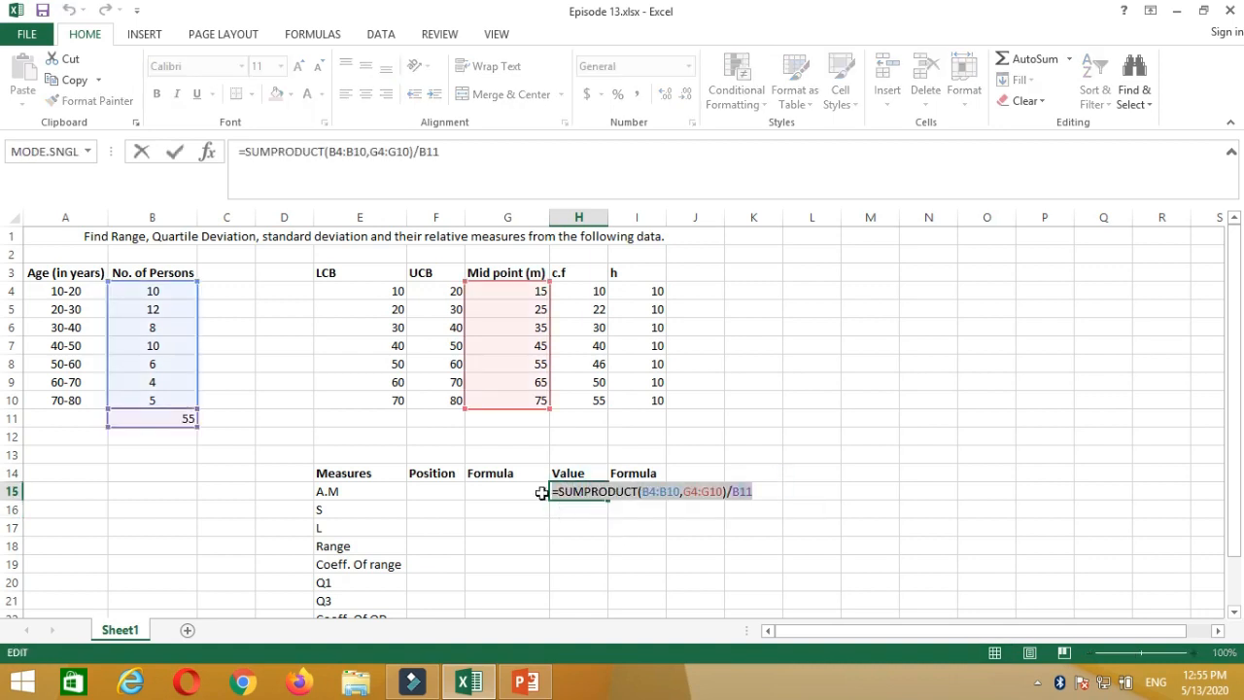
{"action": "key", "text": "ctrl+c"}
{"action": "key", "text": "Return"}
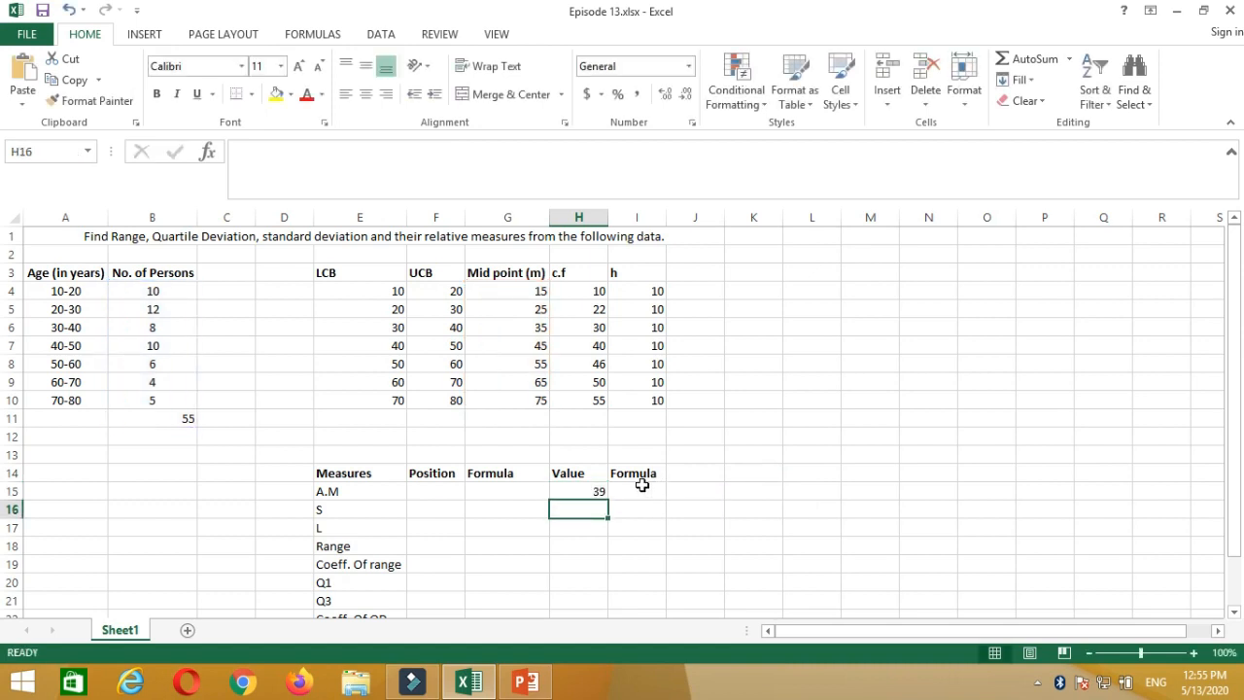
{"action": "double_click", "coordinate": [640, 486]}
{"action": "key", "text": "ctrl+v"}
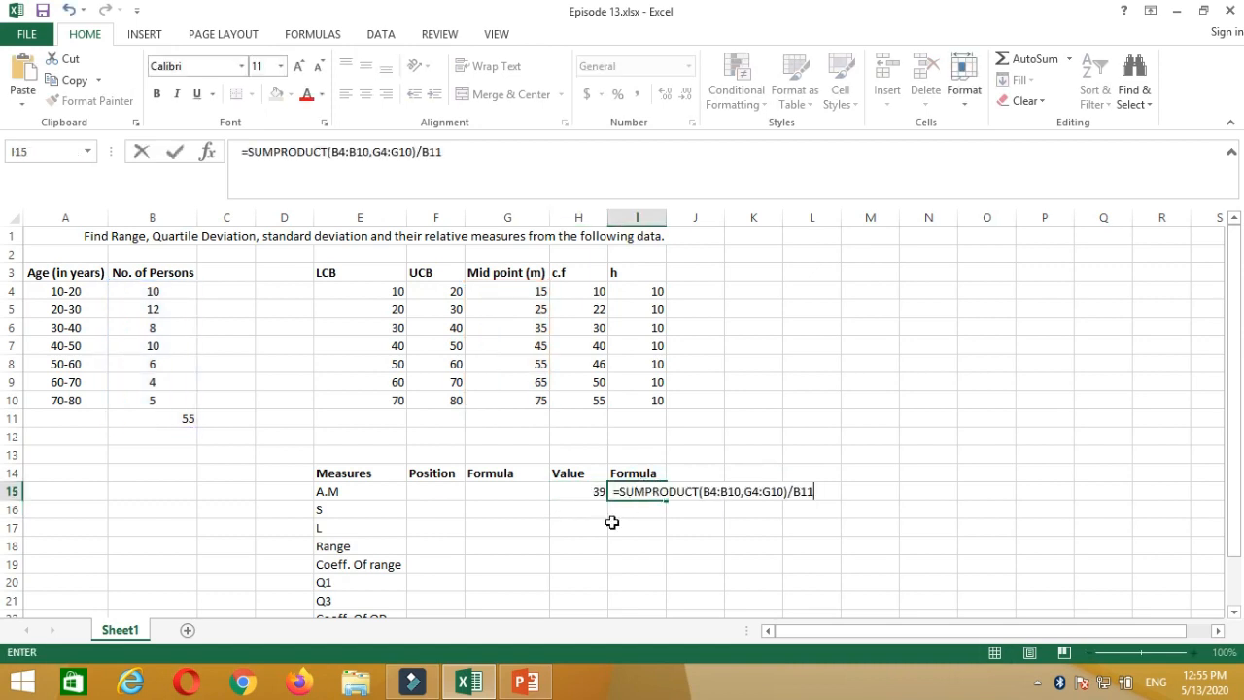
{"action": "left_click", "coordinate": [578, 509]}
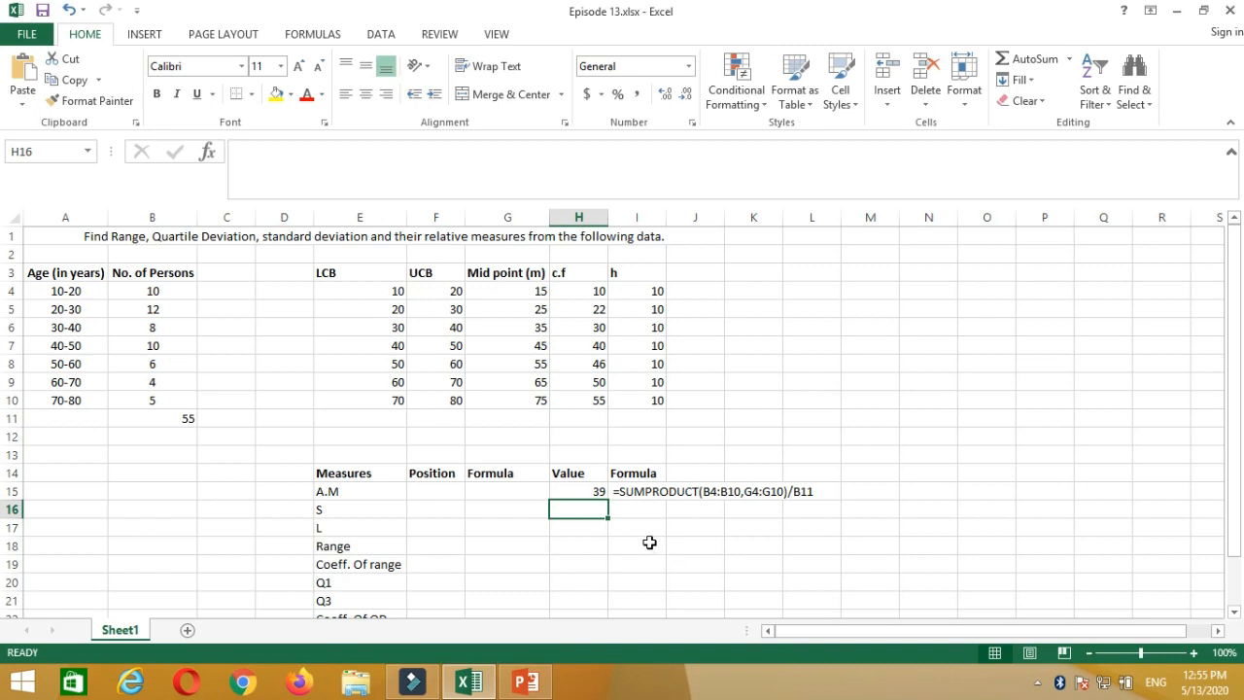
{"action": "left_click", "coordinate": [686, 491]}
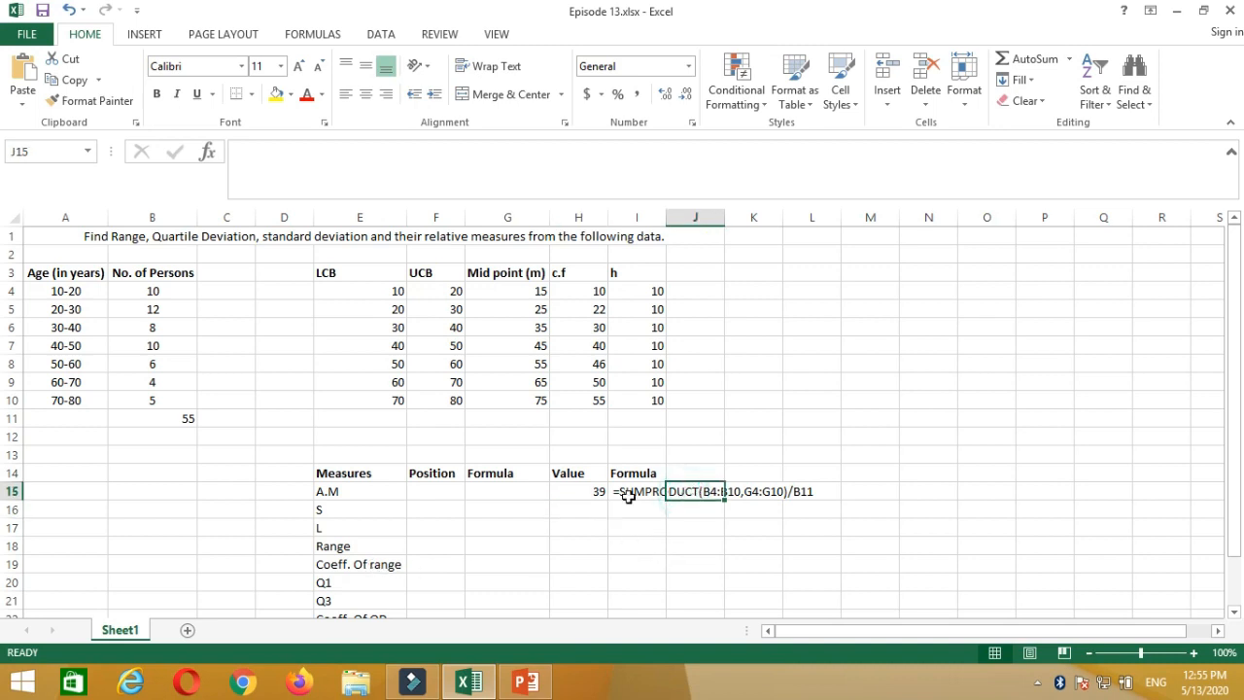
Set the S value in H16 to the lowest class boundary with =E4
{"action": "left_click", "coordinate": [332, 513]}
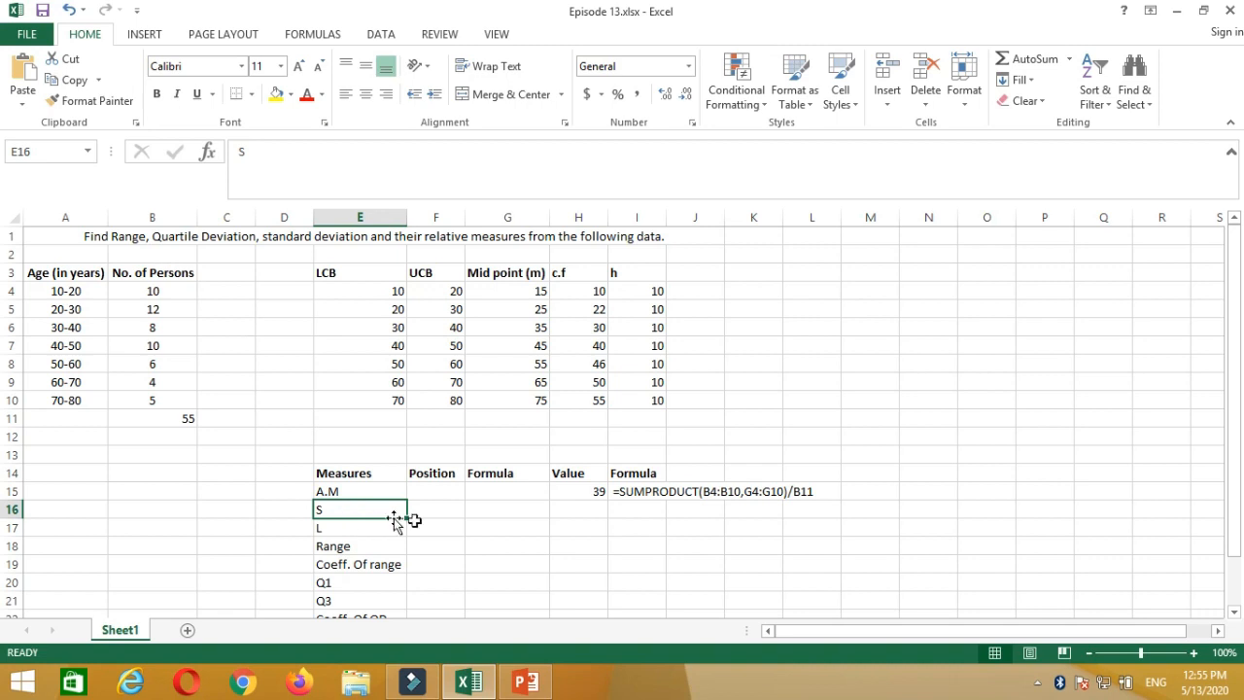
{"action": "left_click", "coordinate": [574, 513]}
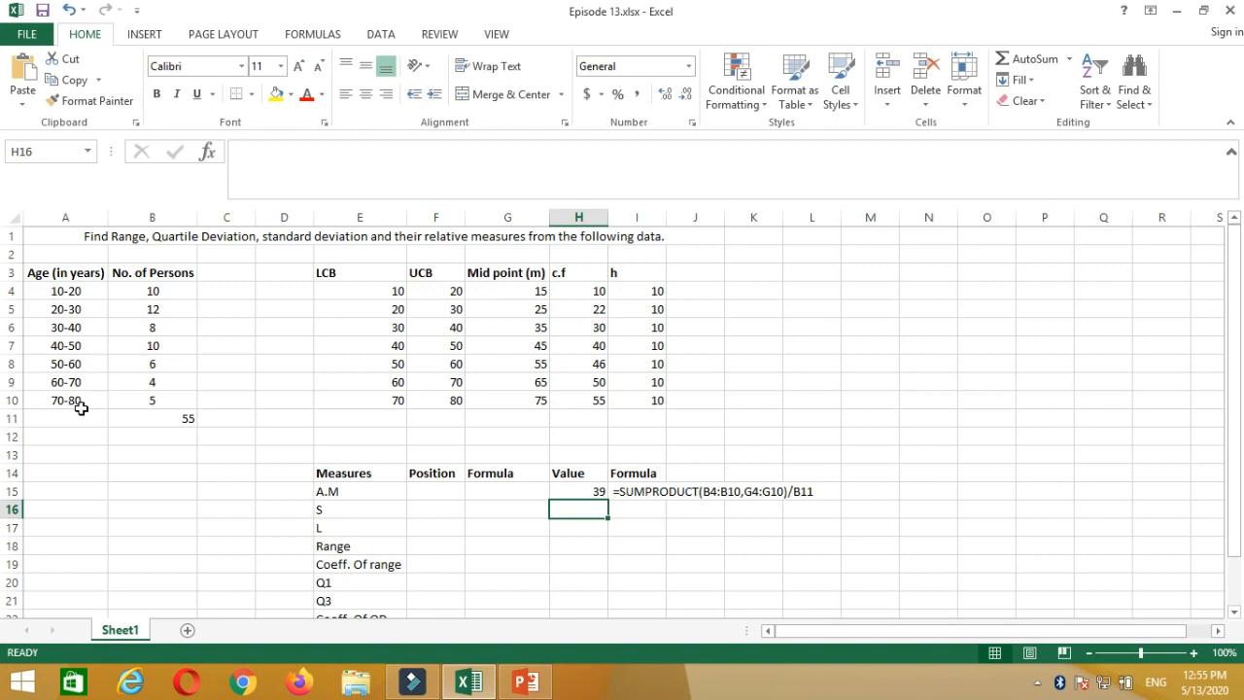
{"action": "left_click", "coordinate": [387, 291]}
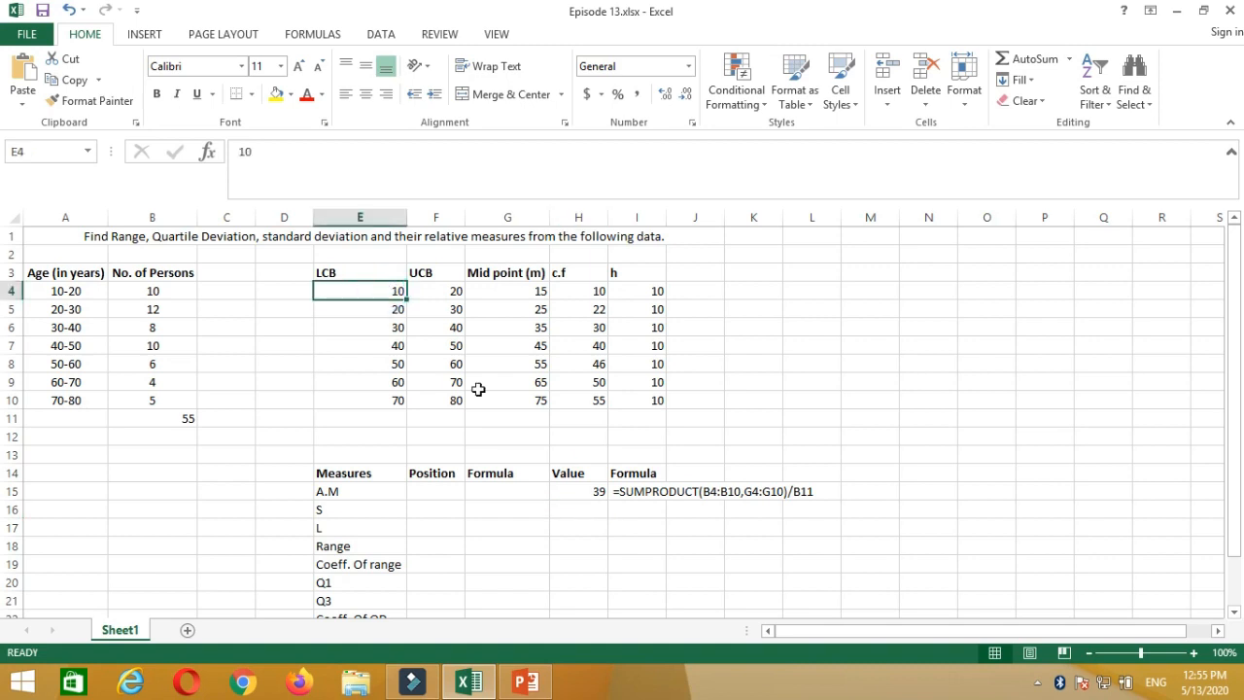
{"action": "left_click", "coordinate": [564, 513]}
{"action": "type", "text": "="}
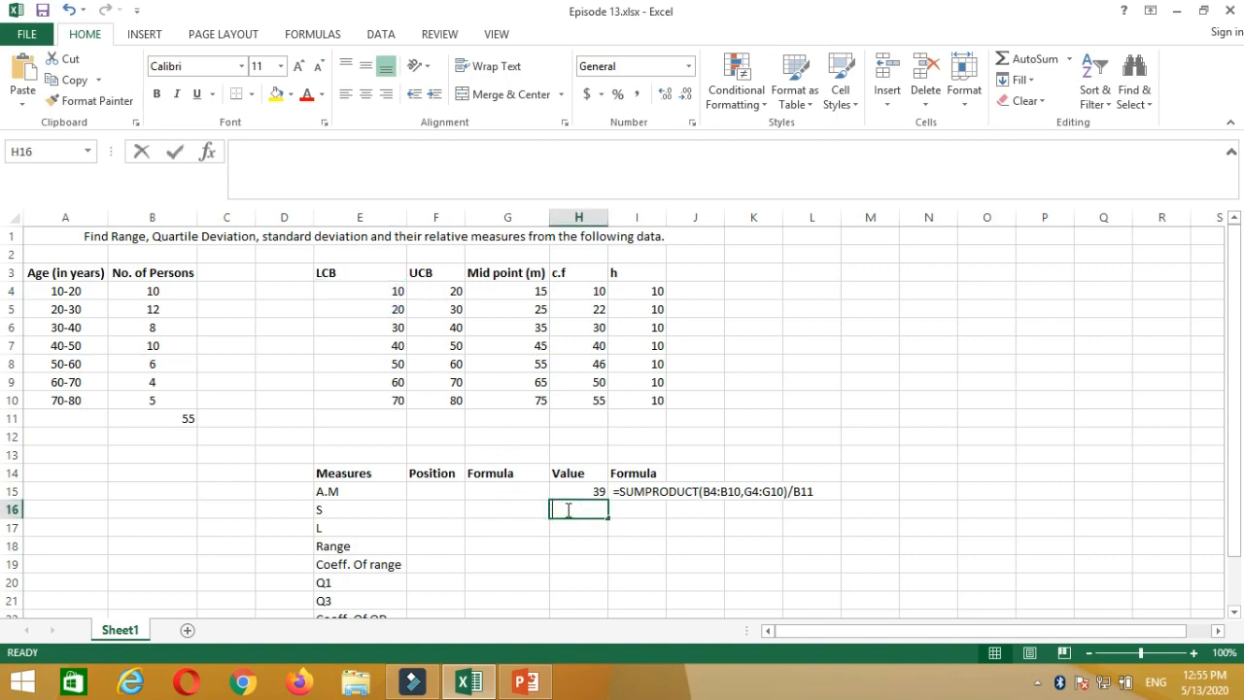
{"action": "left_click", "coordinate": [386, 291]}
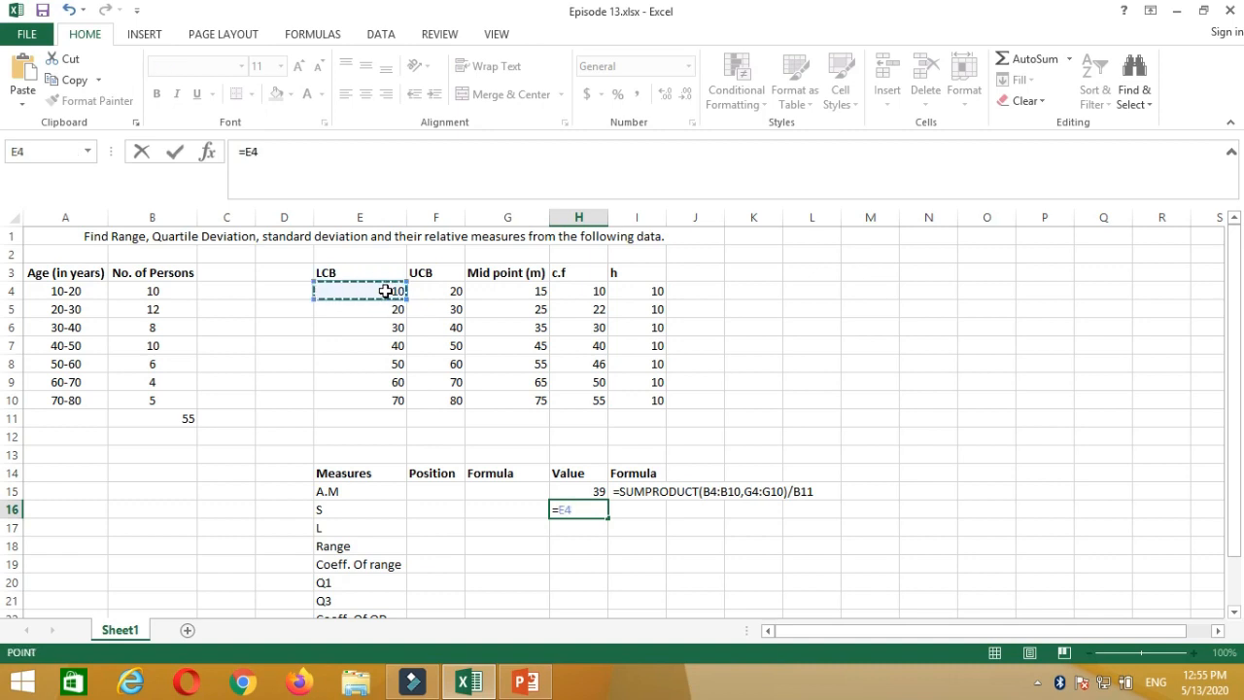
{"action": "key", "text": "Return"}
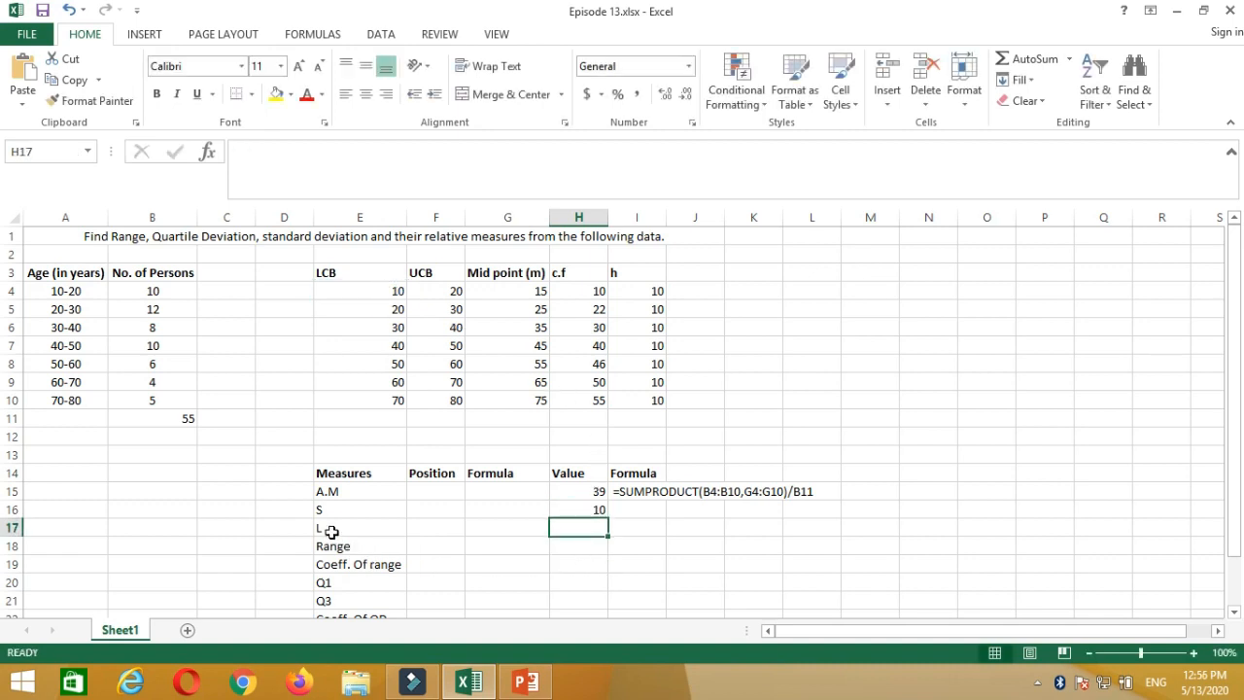
Set the L value in H17 to the highest class boundary with =F10
{"action": "type", "text": "="}
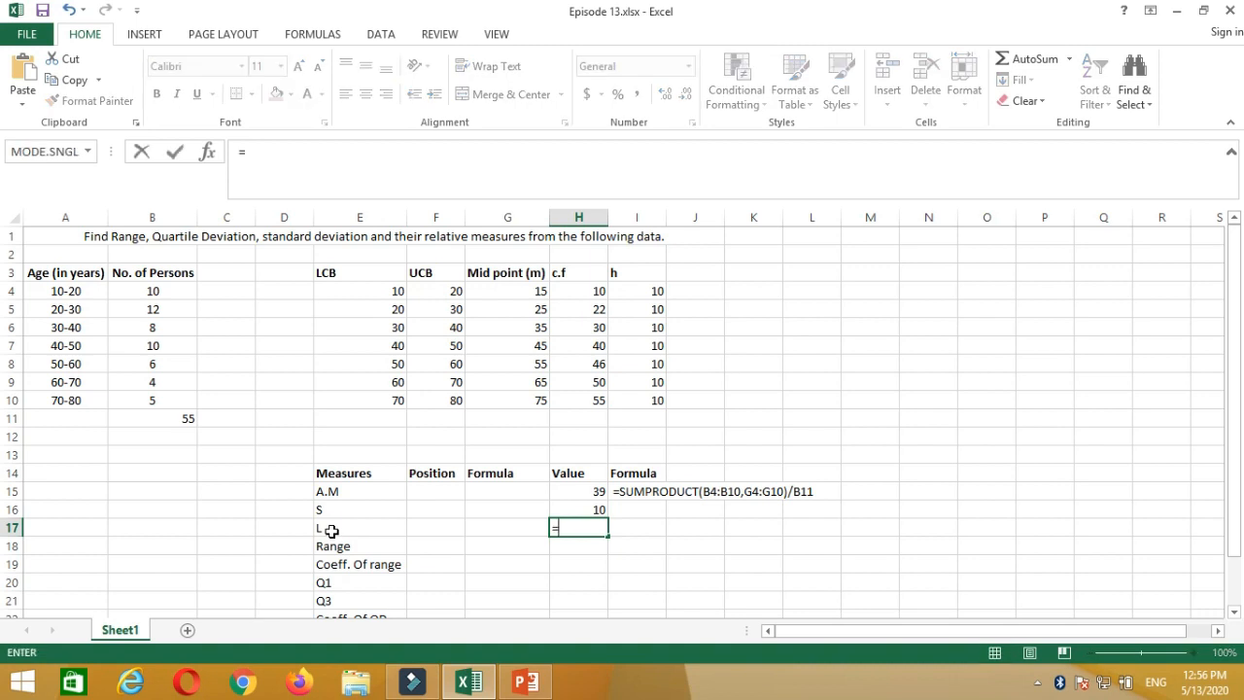
{"action": "left_click", "coordinate": [449, 400]}
{"action": "key", "text": "Return"}
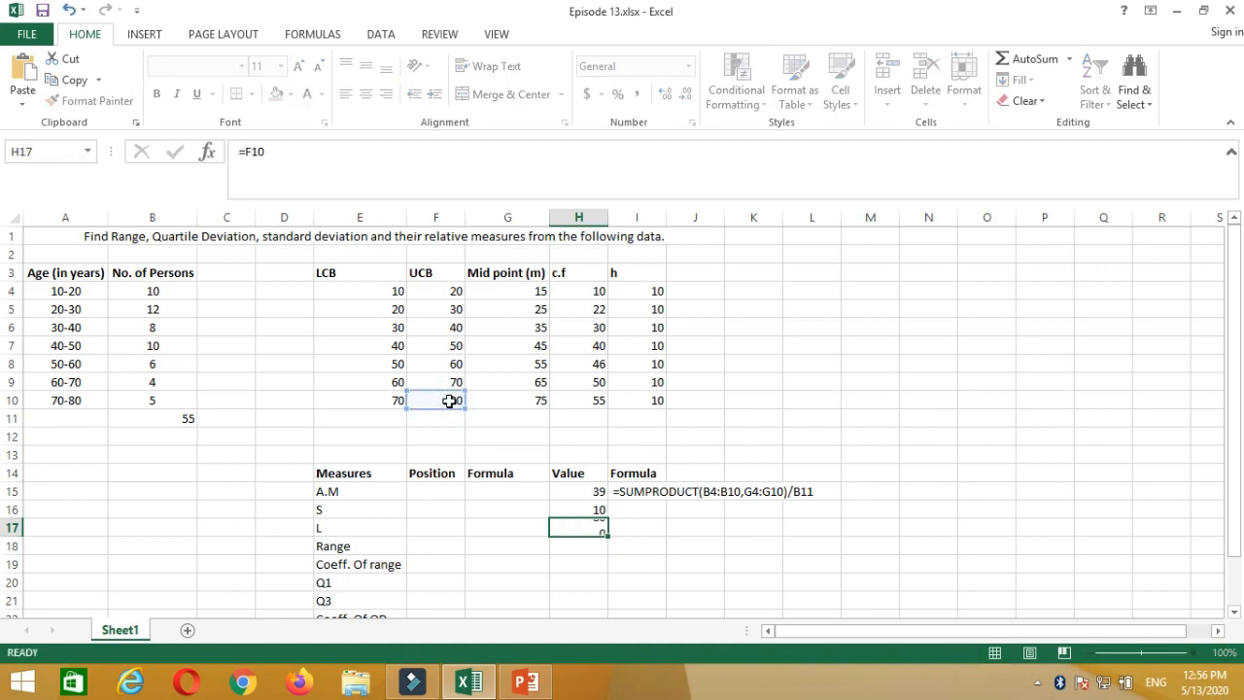
{"action": "left_click", "coordinate": [591, 525]}
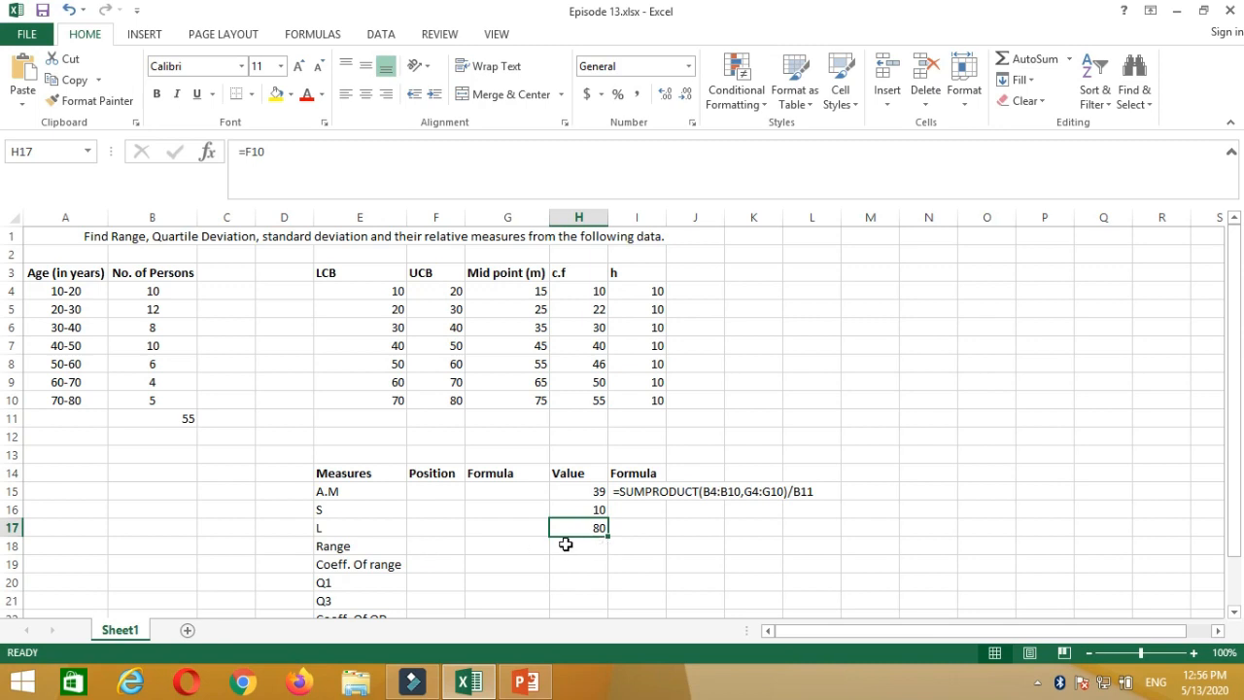
Calculate the Range value in H18 as L minus S with =H17-H16
{"action": "left_click", "coordinate": [565, 545]}
{"action": "type", "text": "="}
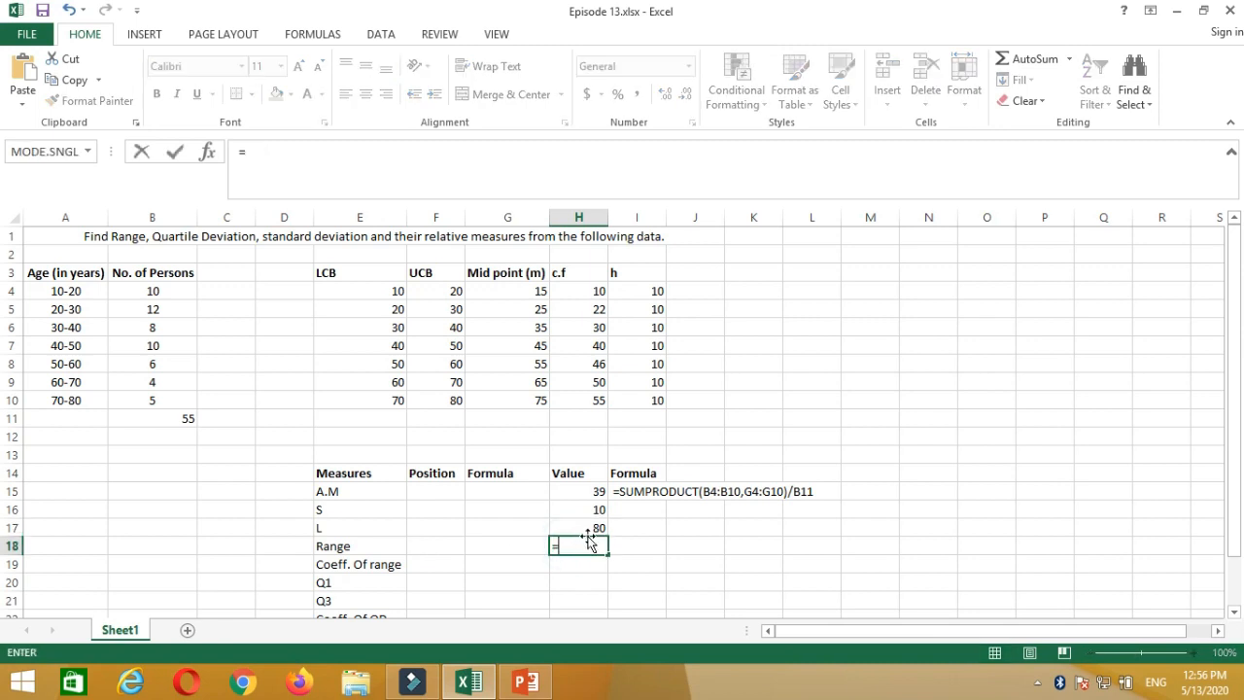
{"action": "left_click", "coordinate": [593, 526]}
{"action": "type", "text": "-"}
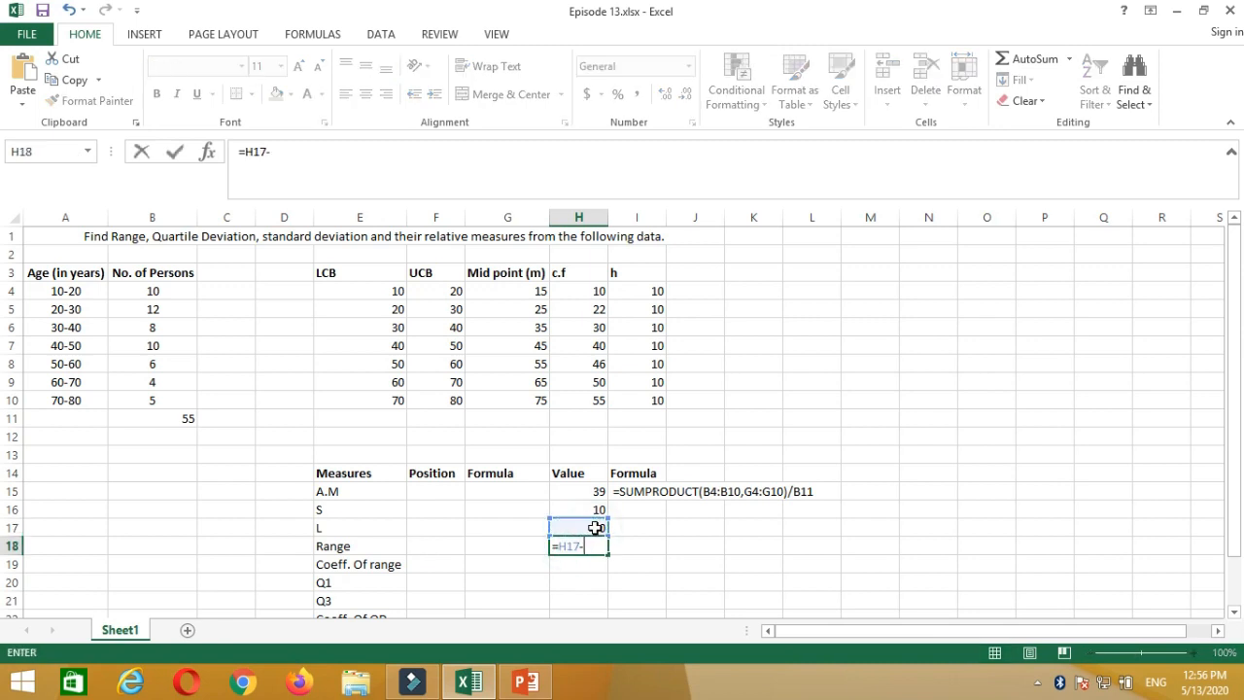
{"action": "left_click", "coordinate": [593, 509]}
{"action": "key", "text": "Return"}
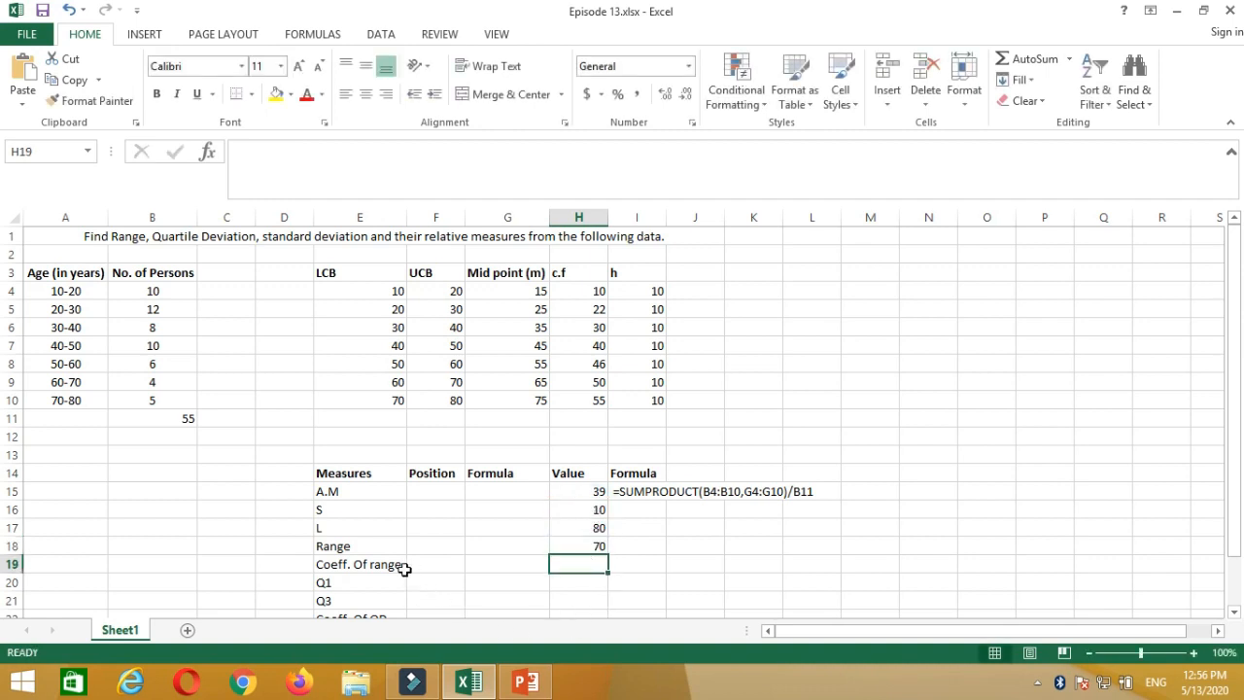
Calculate the coefficient of range in H19 with =H18/(H17+H16)
{"action": "type", "text": "="}
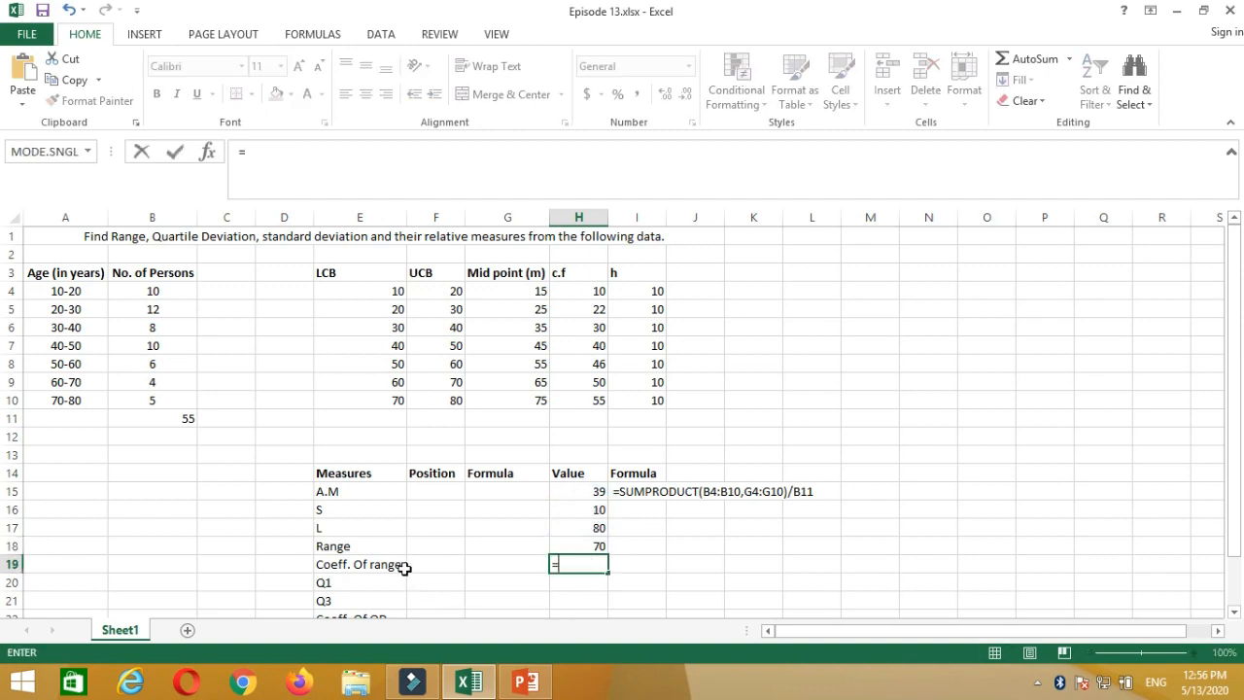
{"action": "left_click", "coordinate": [581, 547]}
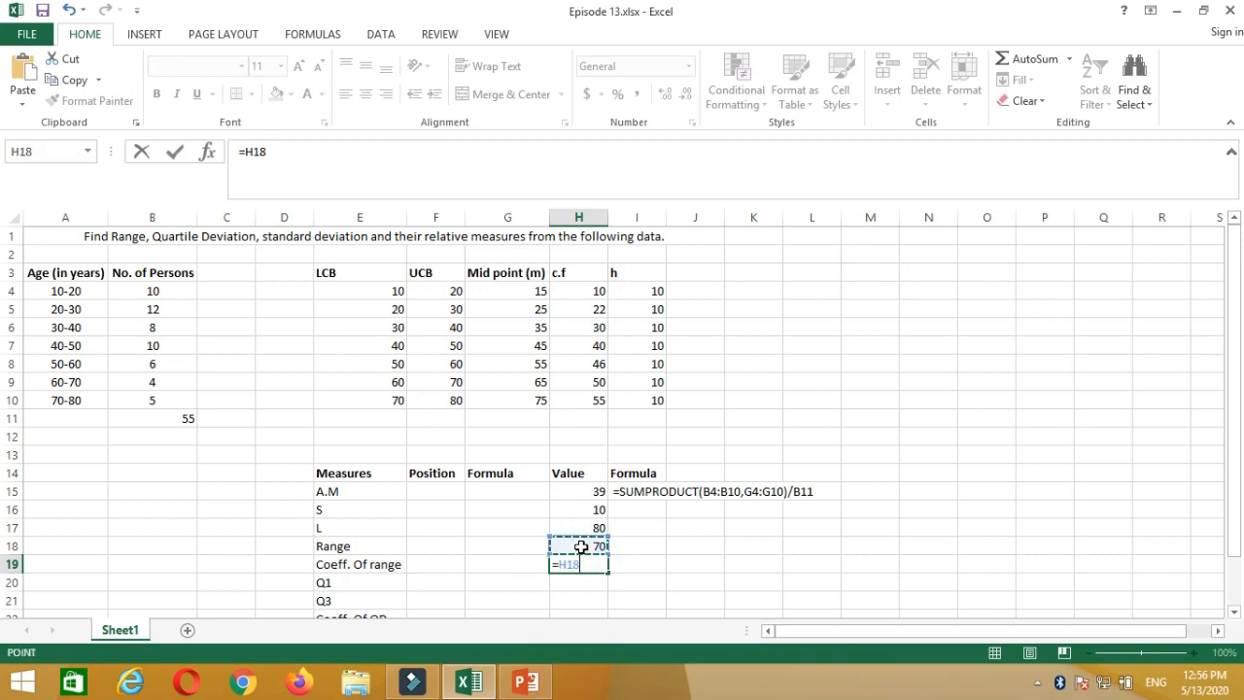
{"action": "type", "text": "/"}
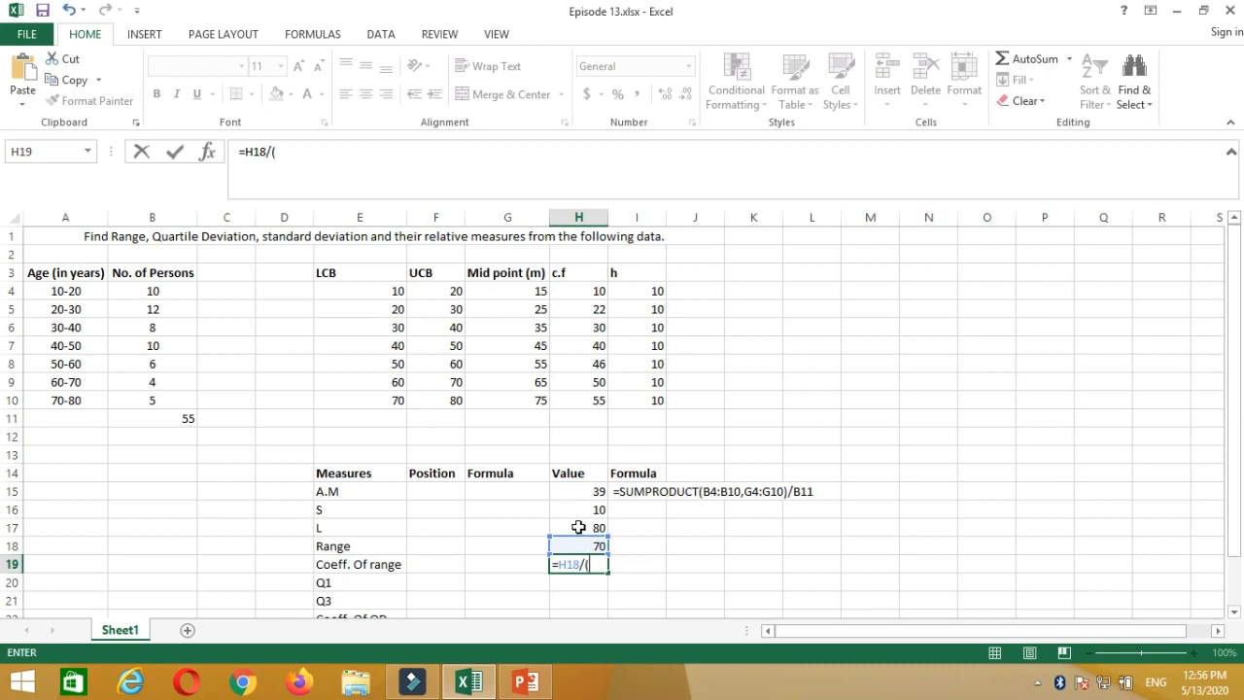
{"action": "type", "text": "("}
{"action": "left_click", "coordinate": [578, 527]}
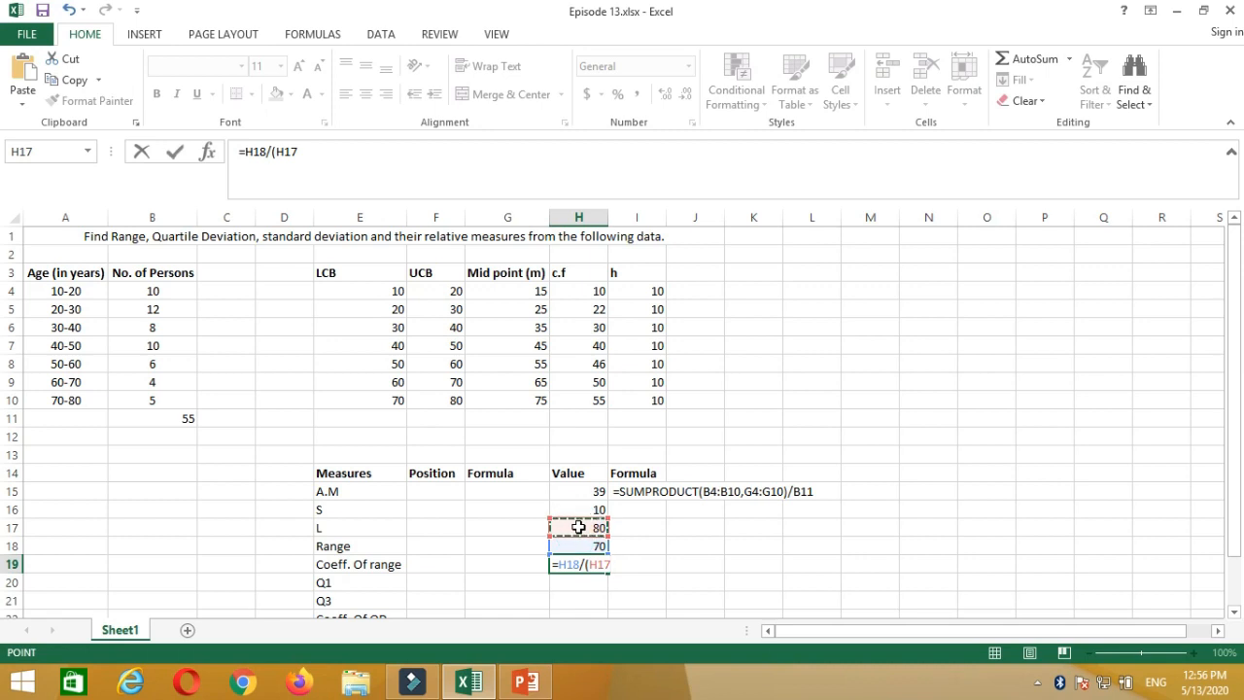
{"action": "type", "text": "+"}
{"action": "left_click", "coordinate": [581, 510]}
{"action": "type", "text": ")"}
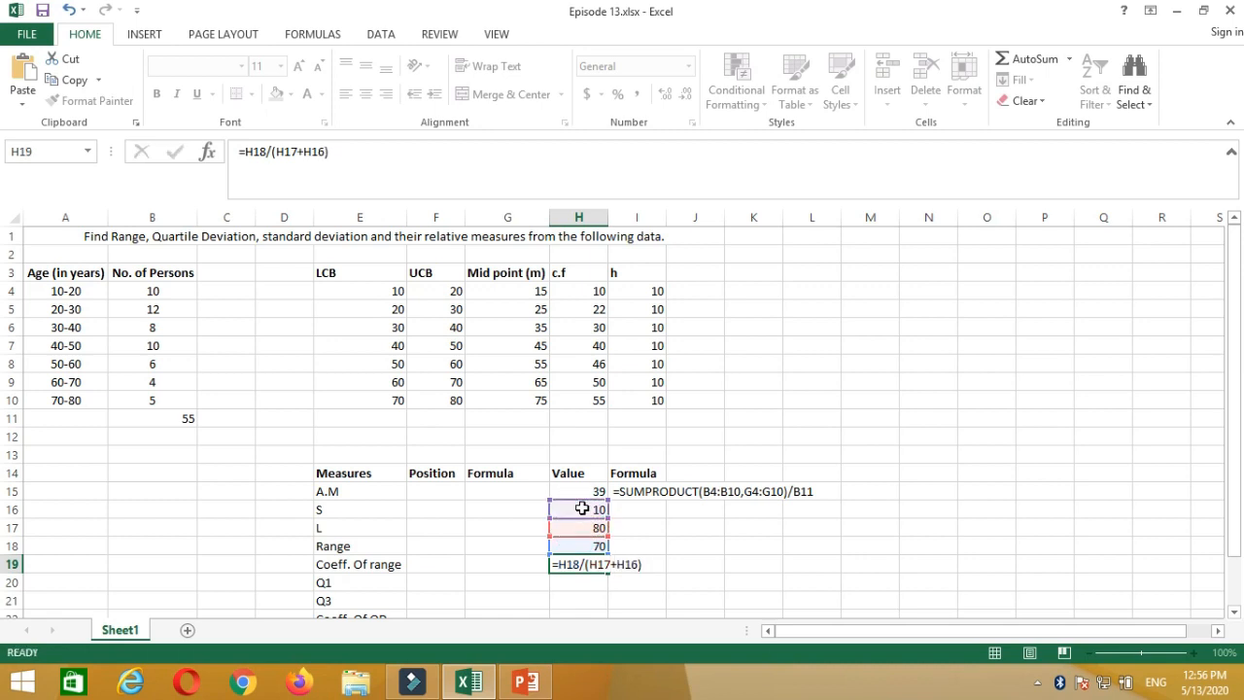
{"action": "key", "text": "Return"}
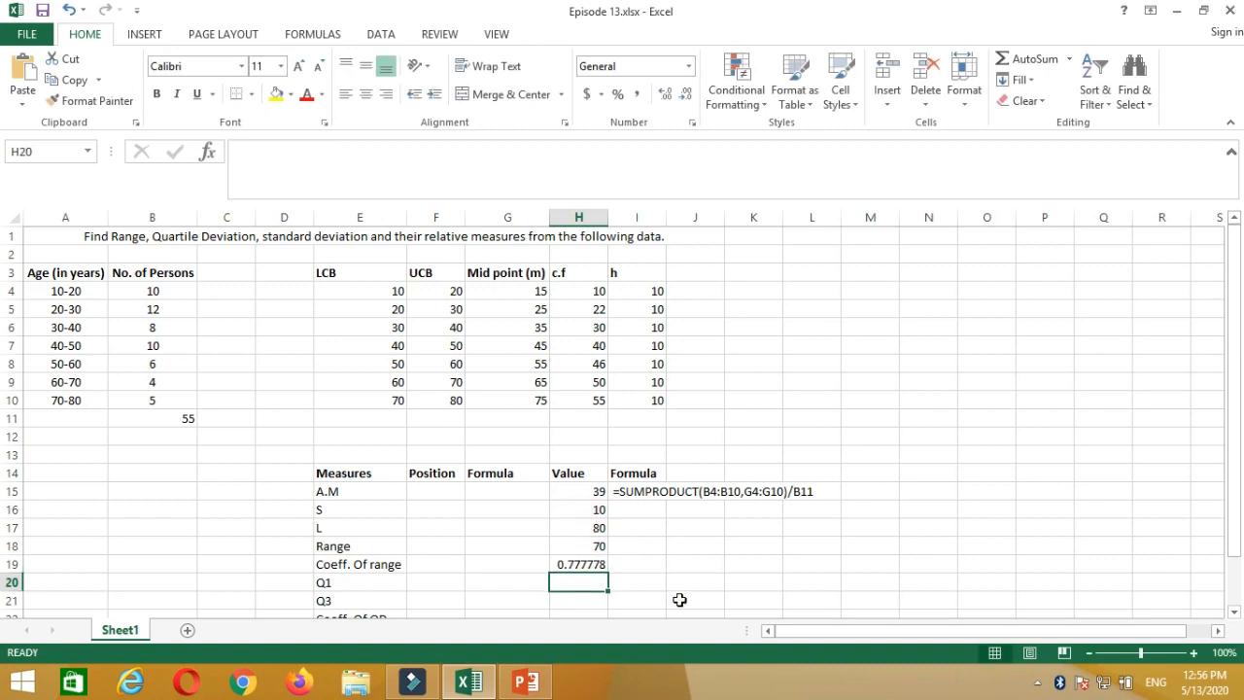
Reduce the coefficient of range in H19 to three displayed decimal places
{"action": "left_click", "coordinate": [590, 566]}
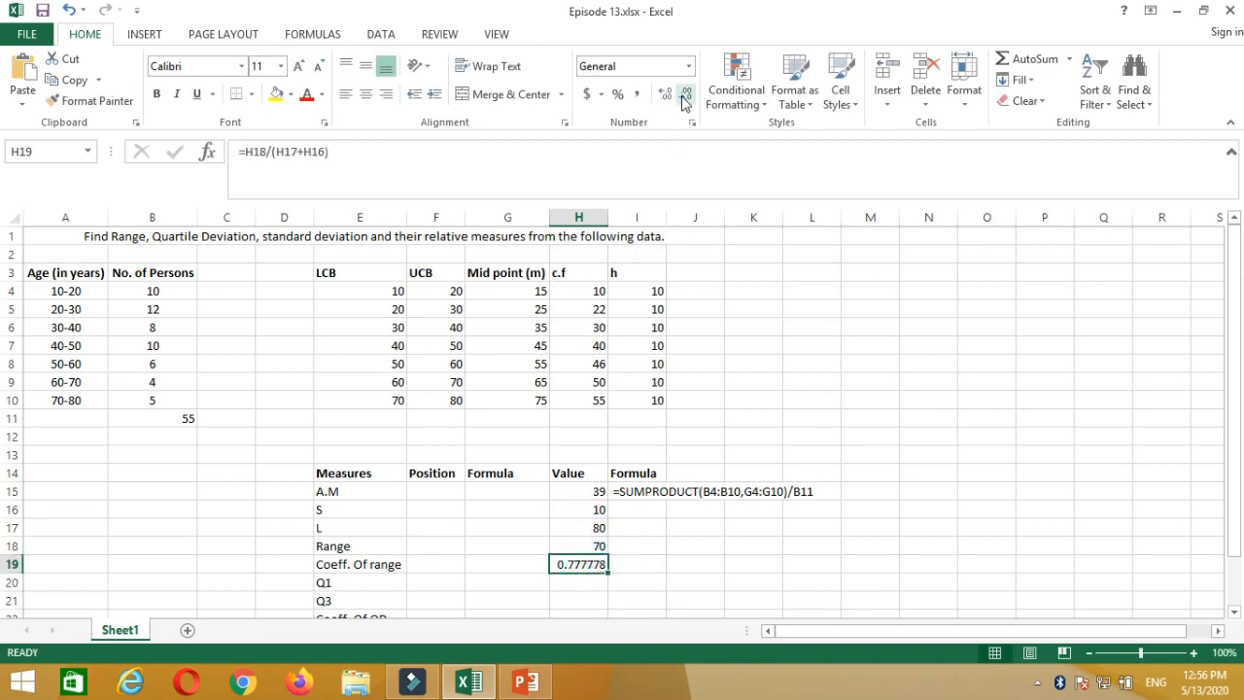
{"action": "left_click", "coordinate": [685, 95]}
{"action": "left_click", "coordinate": [685, 95]}
{"action": "left_click", "coordinate": [685, 95]}
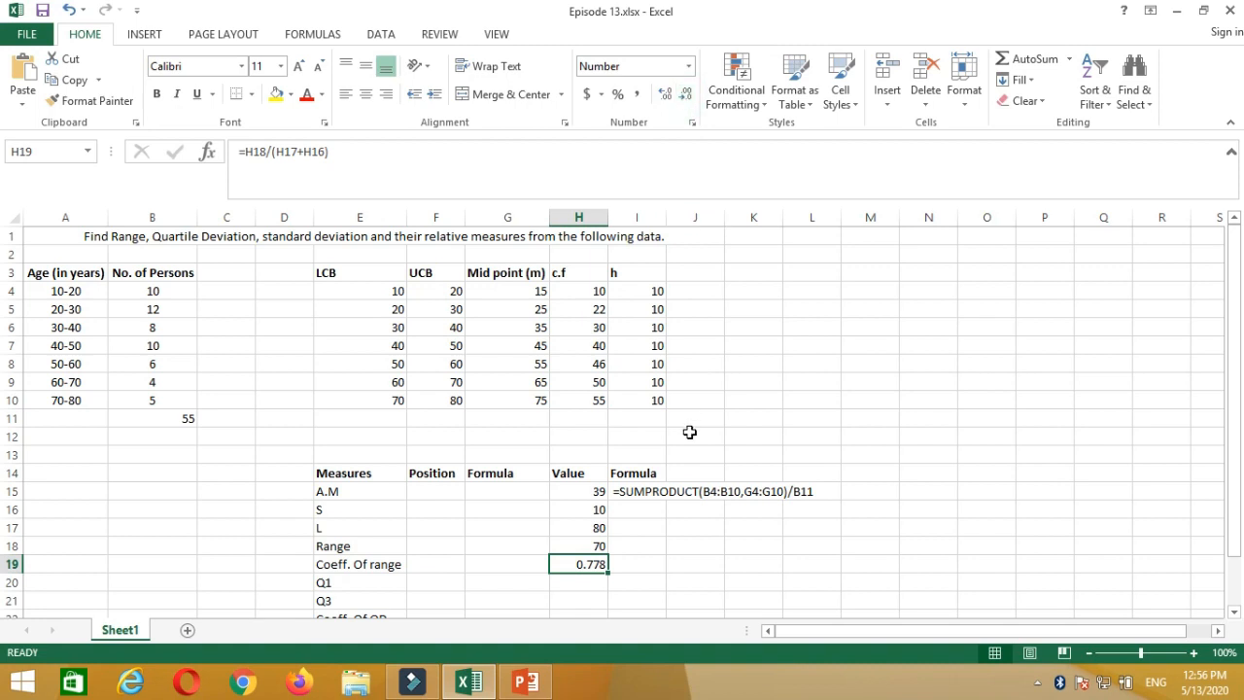
Calculate the Q1 position in F20 as a quarter of the total frequency with =B11/4
{"action": "left_click", "coordinate": [1238, 339]}
{"action": "left_click_drag", "start_coordinate": [1240, 364], "coordinate": [1239, 389]}
{"action": "left_click", "coordinate": [572, 528]}
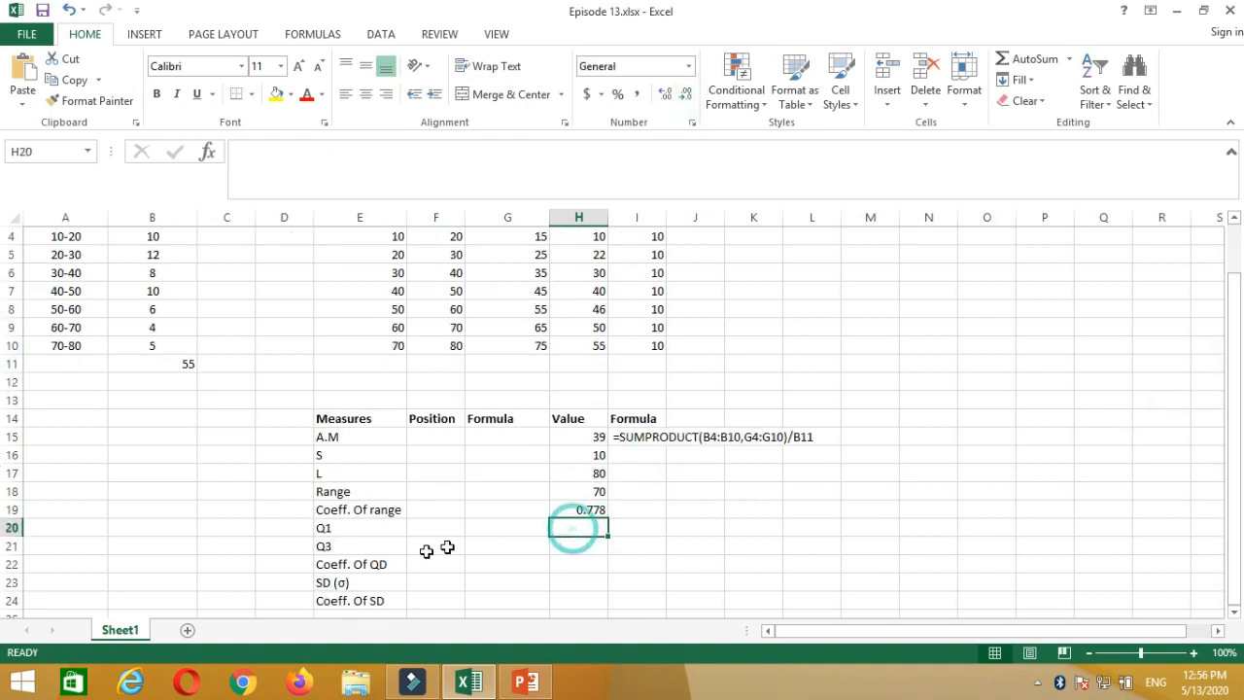
{"action": "left_click", "coordinate": [419, 528]}
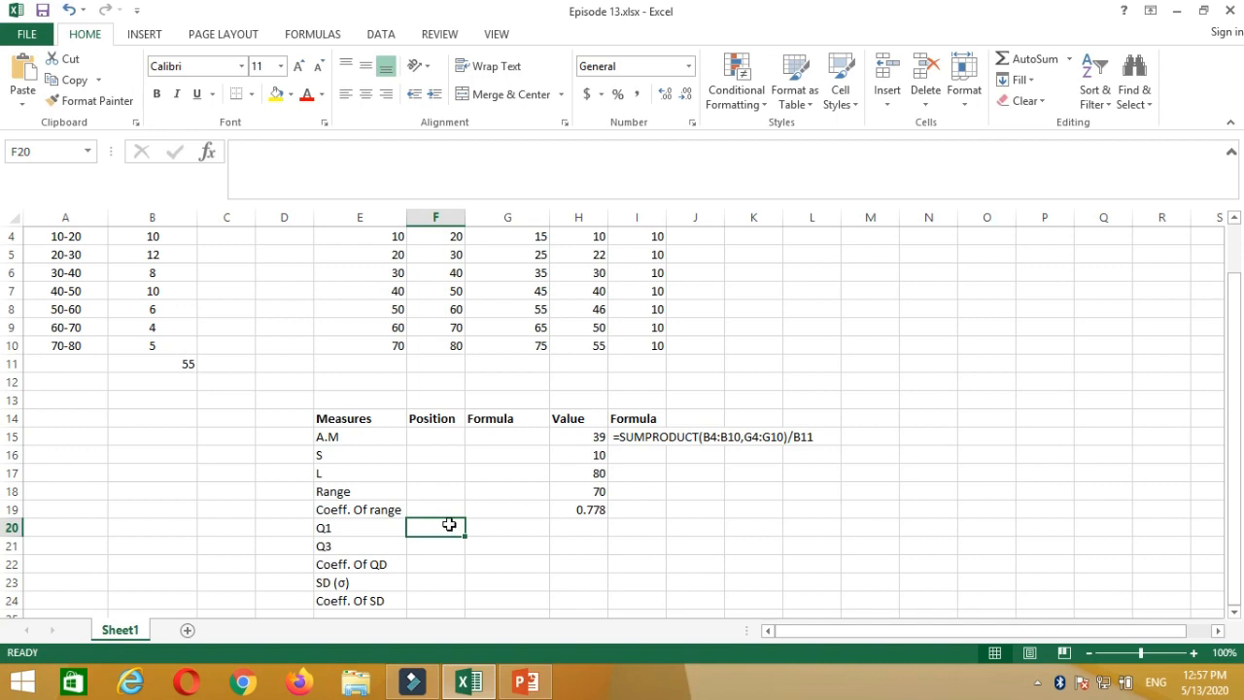
{"action": "type", "text": "="}
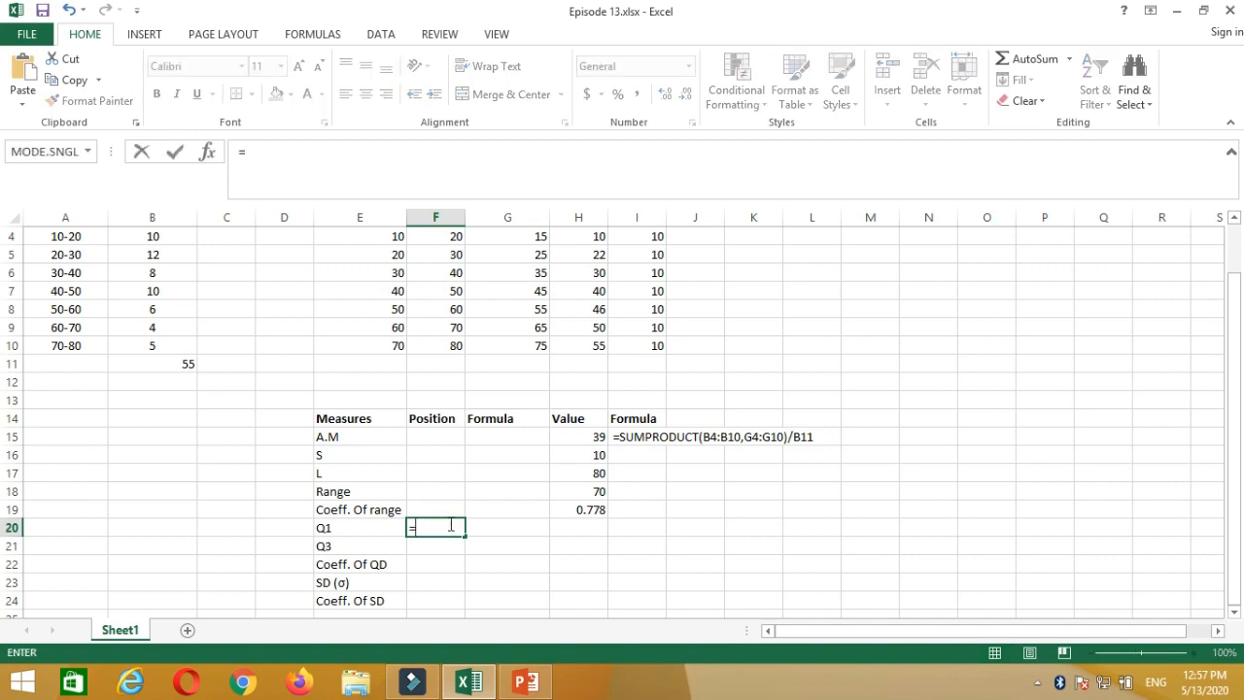
{"action": "left_click", "coordinate": [168, 366]}
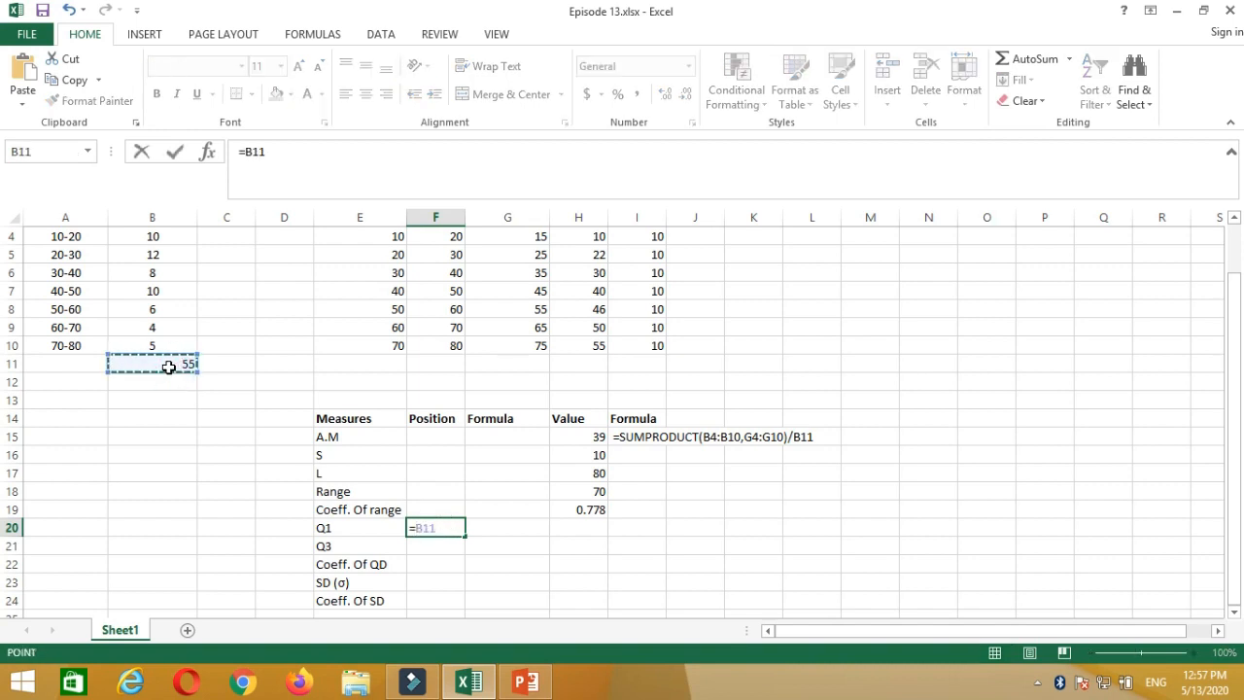
{"action": "type", "text": "/"}
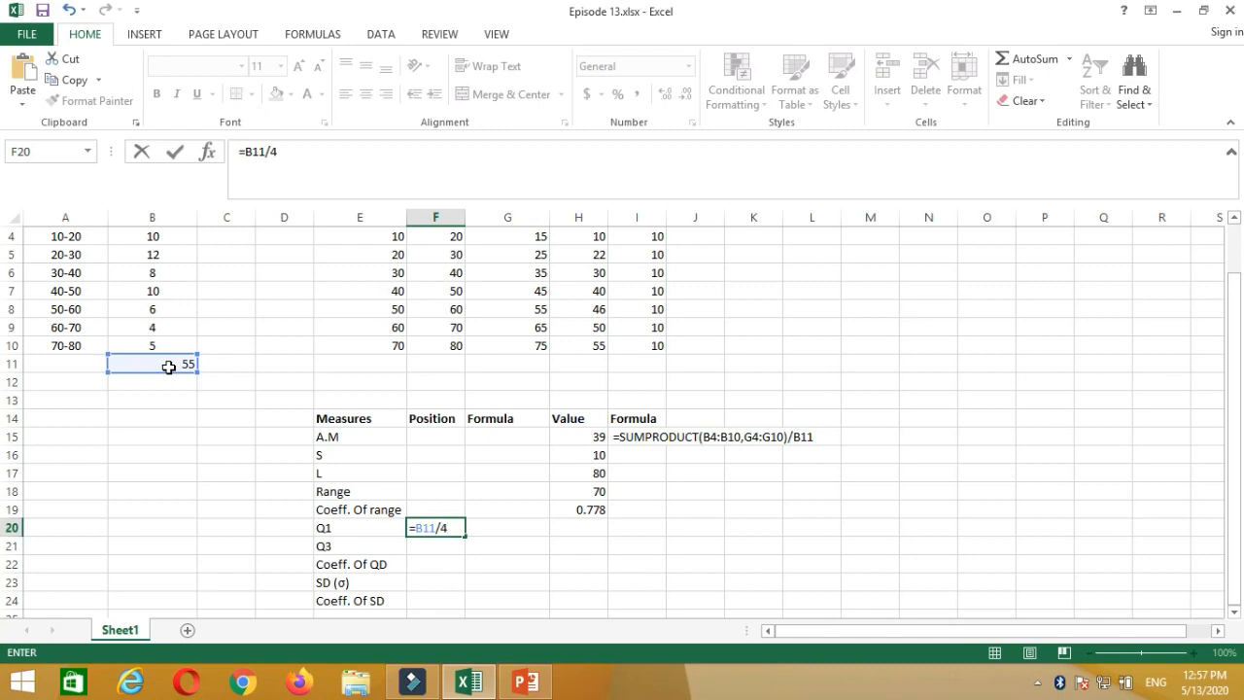
{"action": "type", "text": "4"}
{"action": "key", "text": "Return"}
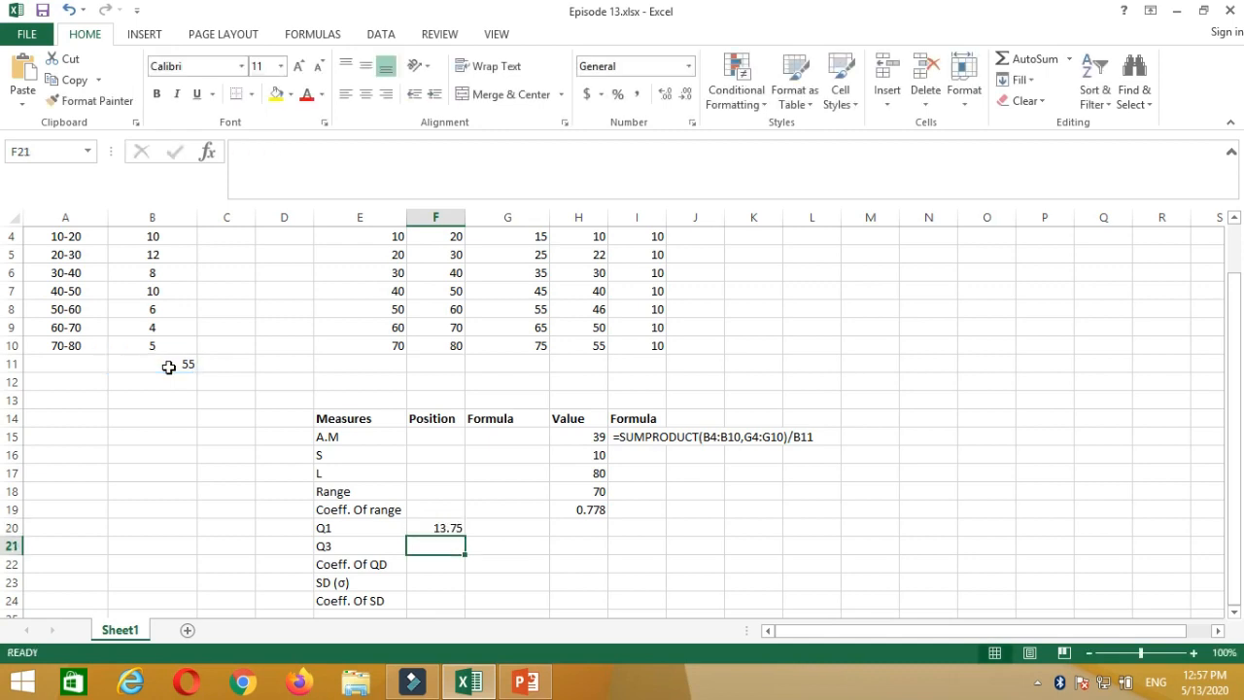
{"action": "left_click", "coordinate": [442, 528]}
Locate the Q1 class 20-30 from the c.f column and calculate Q1 in H20 with =E5+(F20-H4)/B5*I5
{"action": "left_click_drag", "start_coordinate": [1239, 544], "coordinate": [1236, 497]}
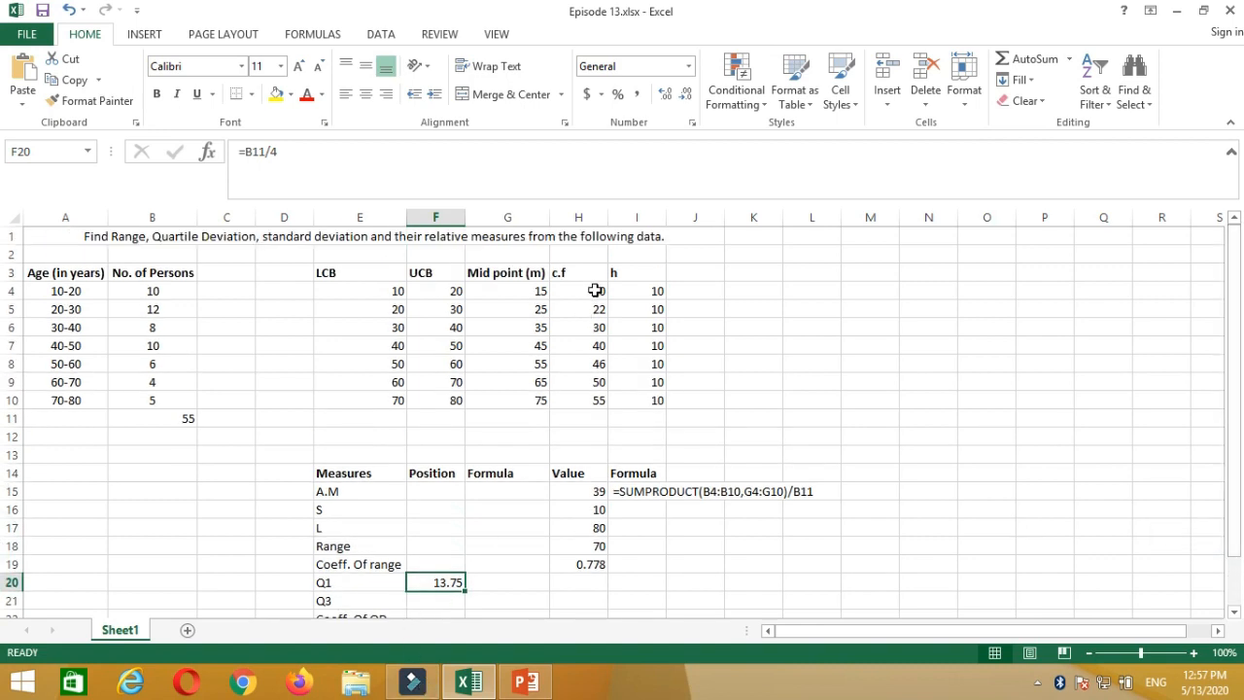
{"action": "left_click_drag", "start_coordinate": [594, 289], "coordinate": [597, 400]}
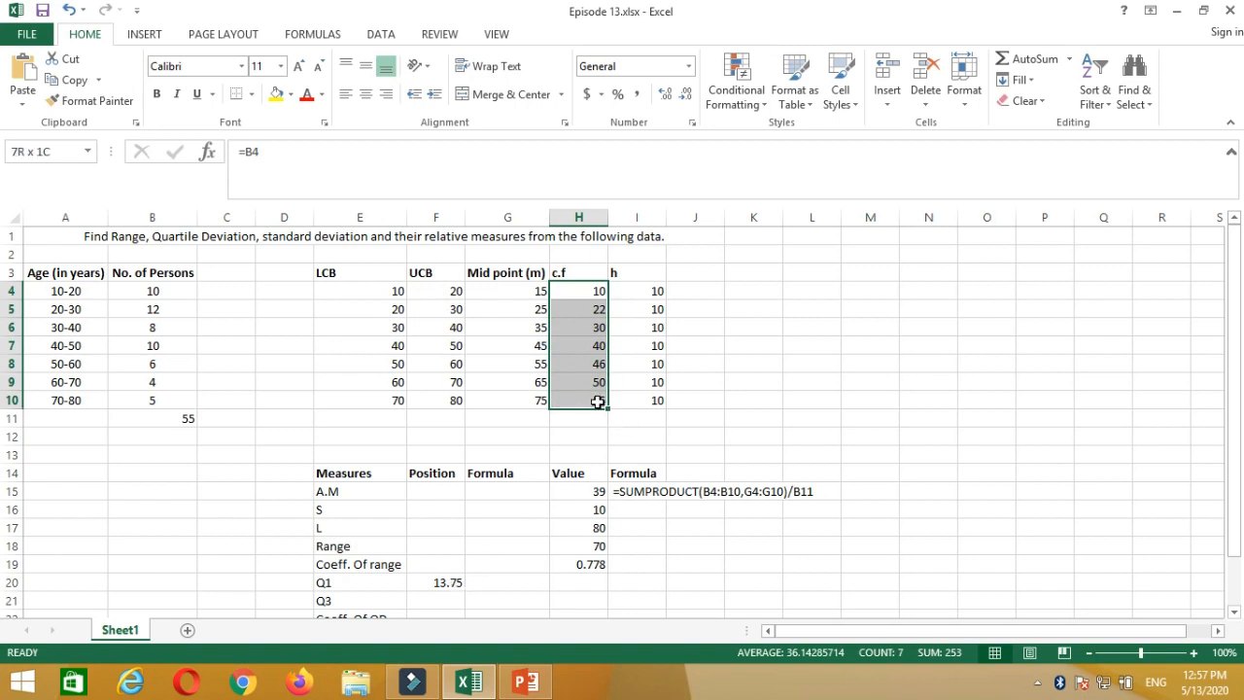
{"action": "left_click", "coordinate": [577, 312]}
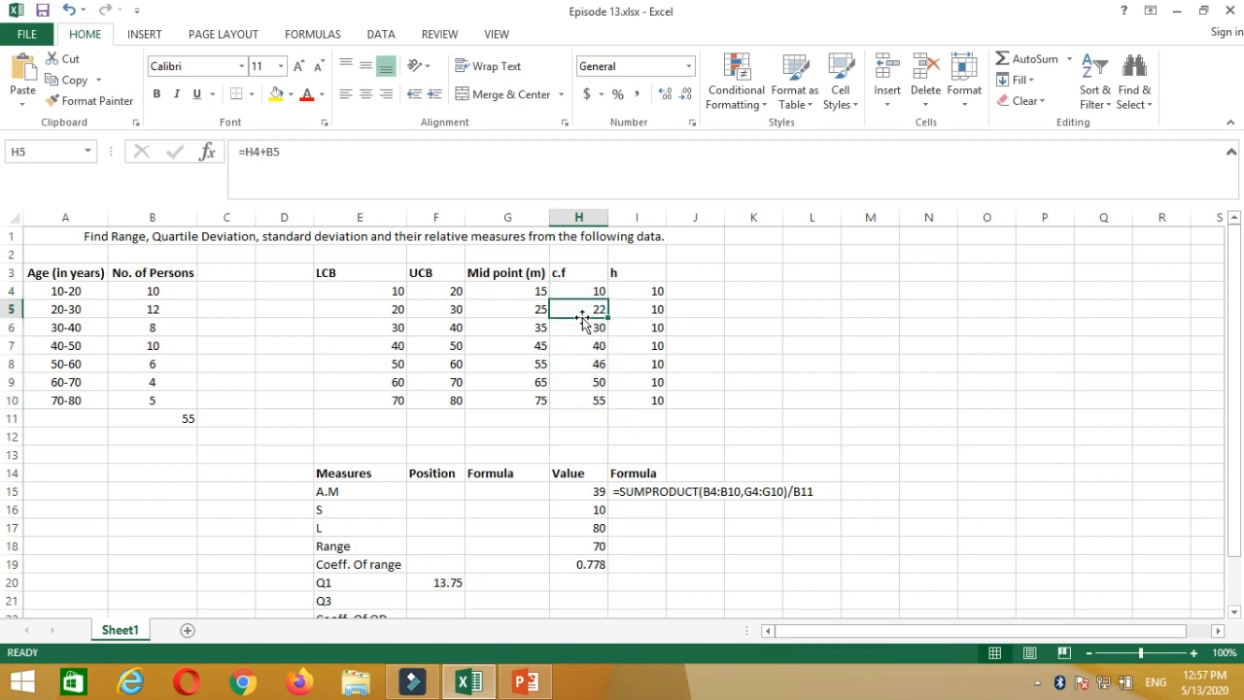
{"action": "left_click", "coordinate": [76, 314]}
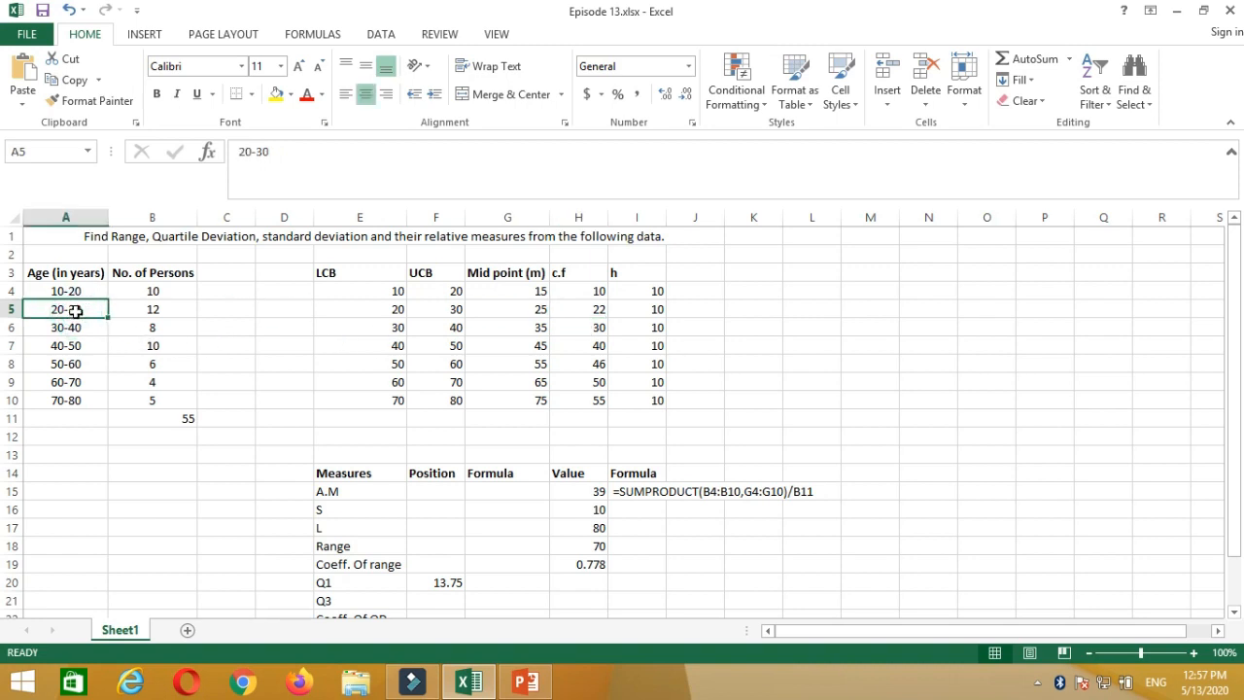
{"action": "left_click", "coordinate": [574, 582]}
{"action": "type", "text": "="}
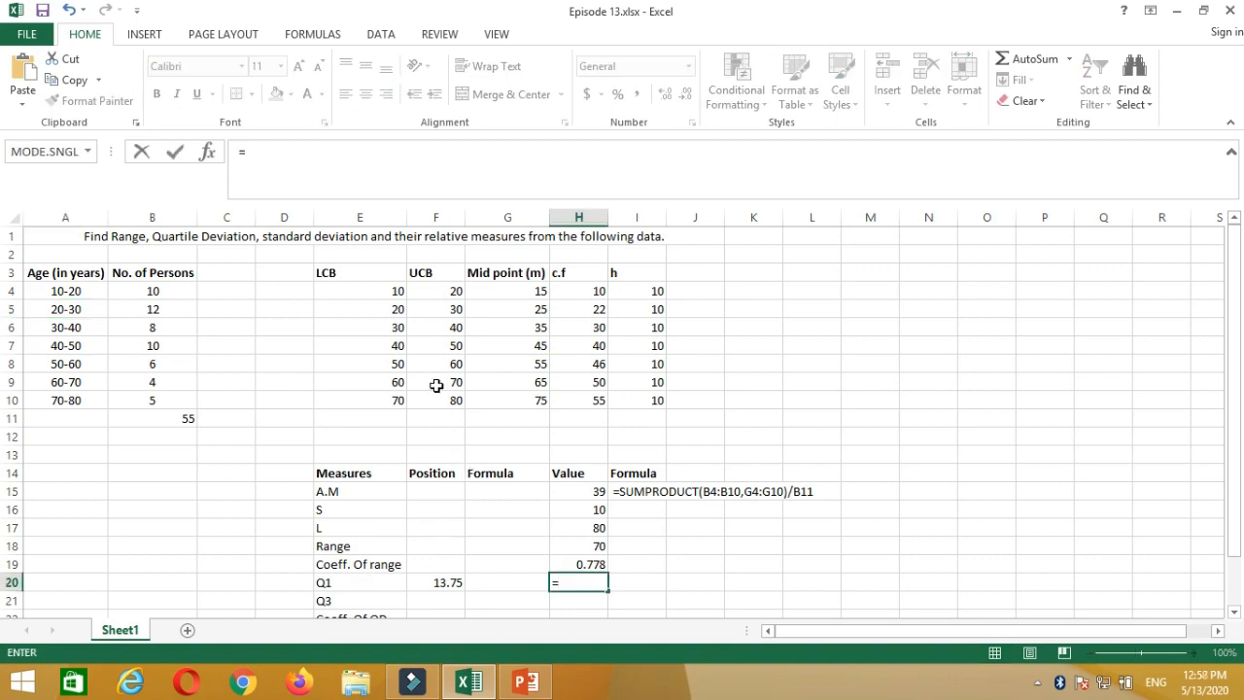
{"action": "left_click", "coordinate": [400, 311]}
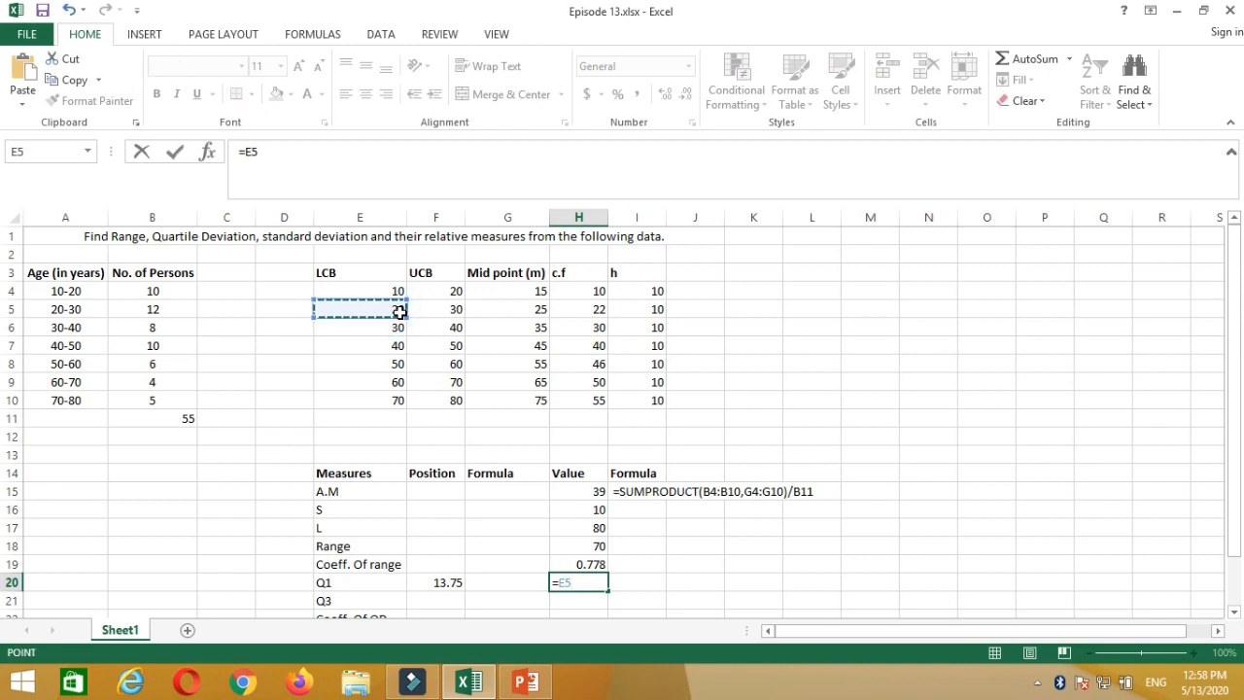
{"action": "type", "text": "+("}
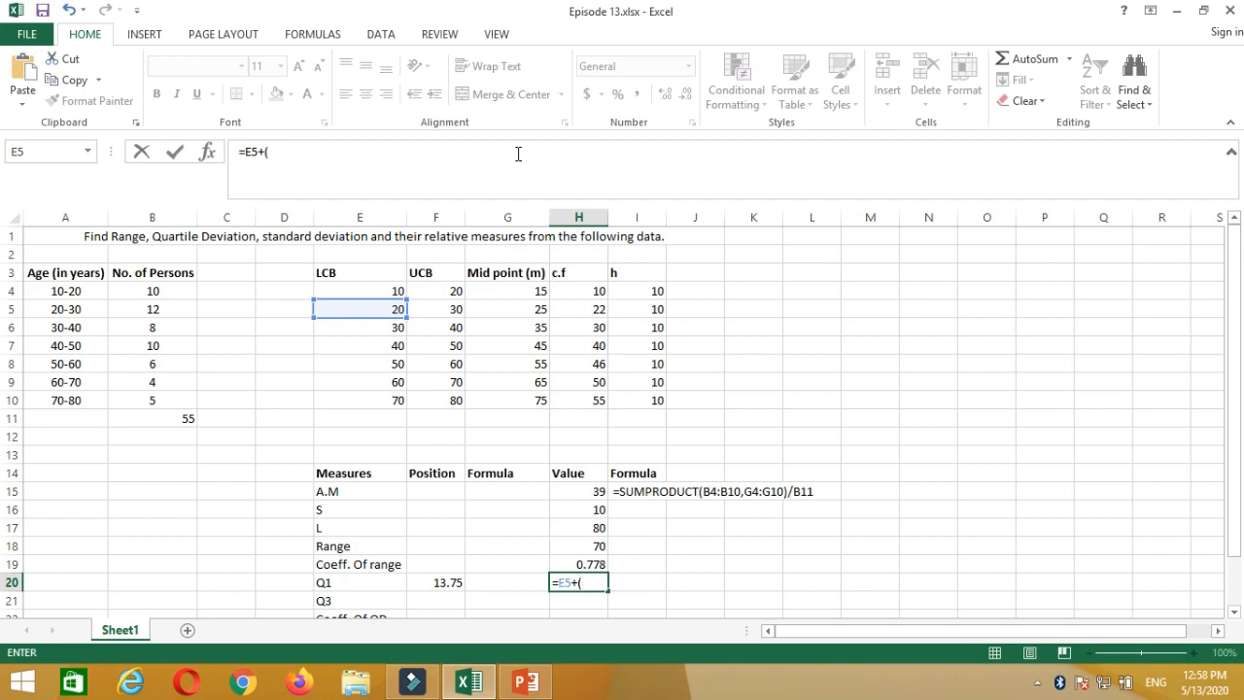
{"action": "left_click", "coordinate": [445, 584]}
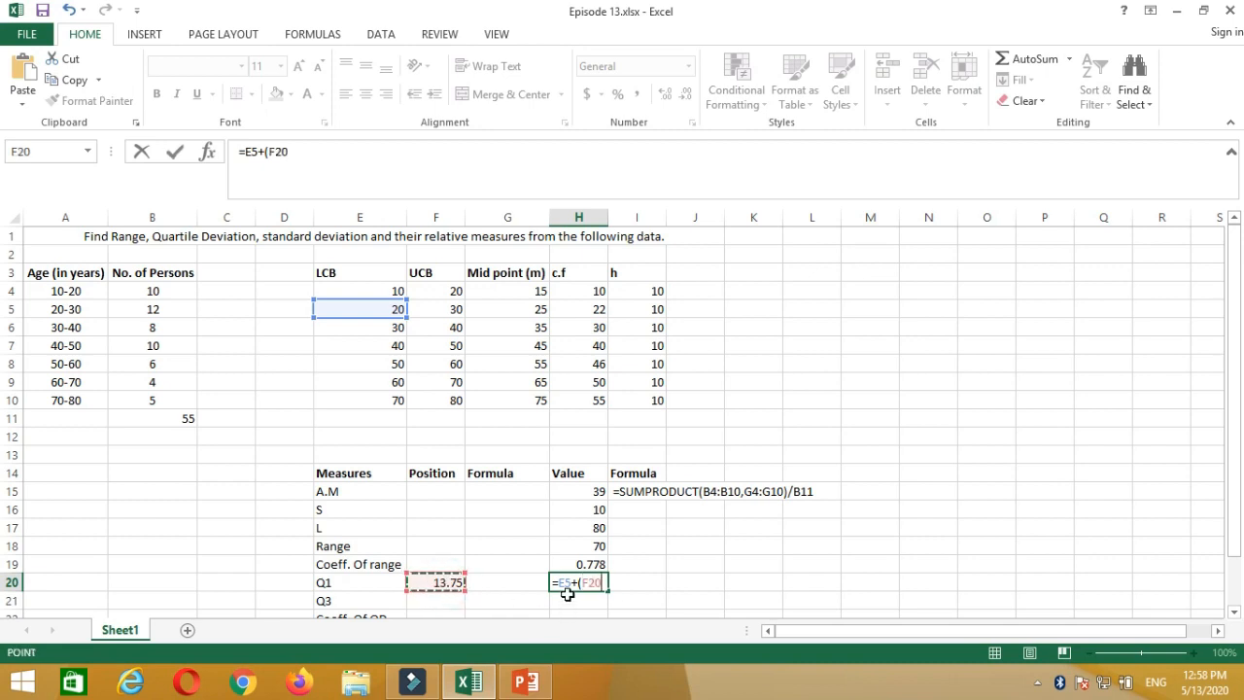
{"action": "type", "text": "-"}
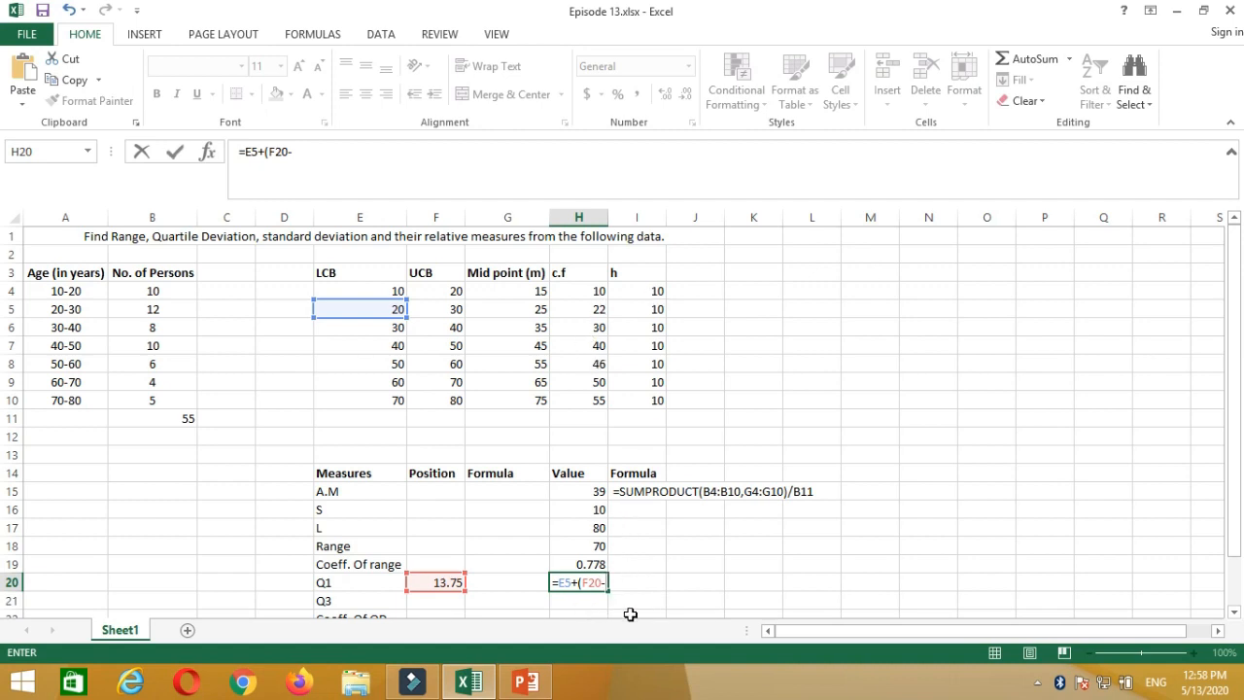
{"action": "left_click", "coordinate": [598, 291]}
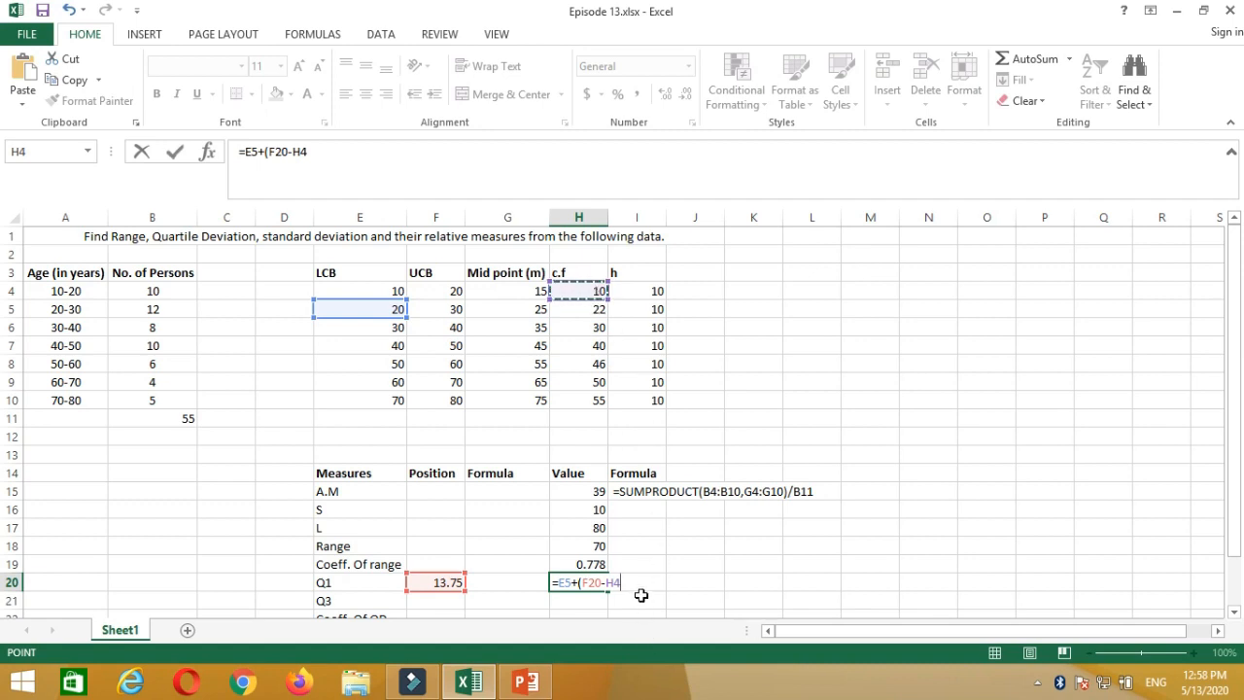
{"action": "type", "text": ")/"}
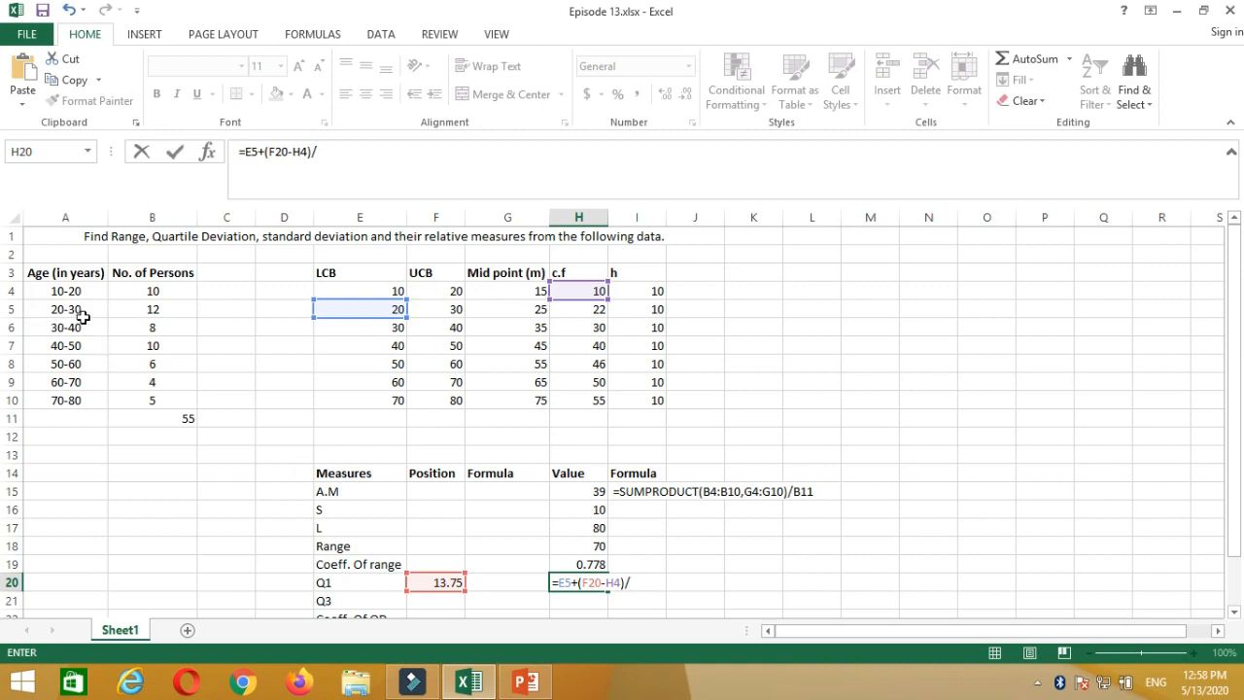
{"action": "left_click", "coordinate": [154, 309]}
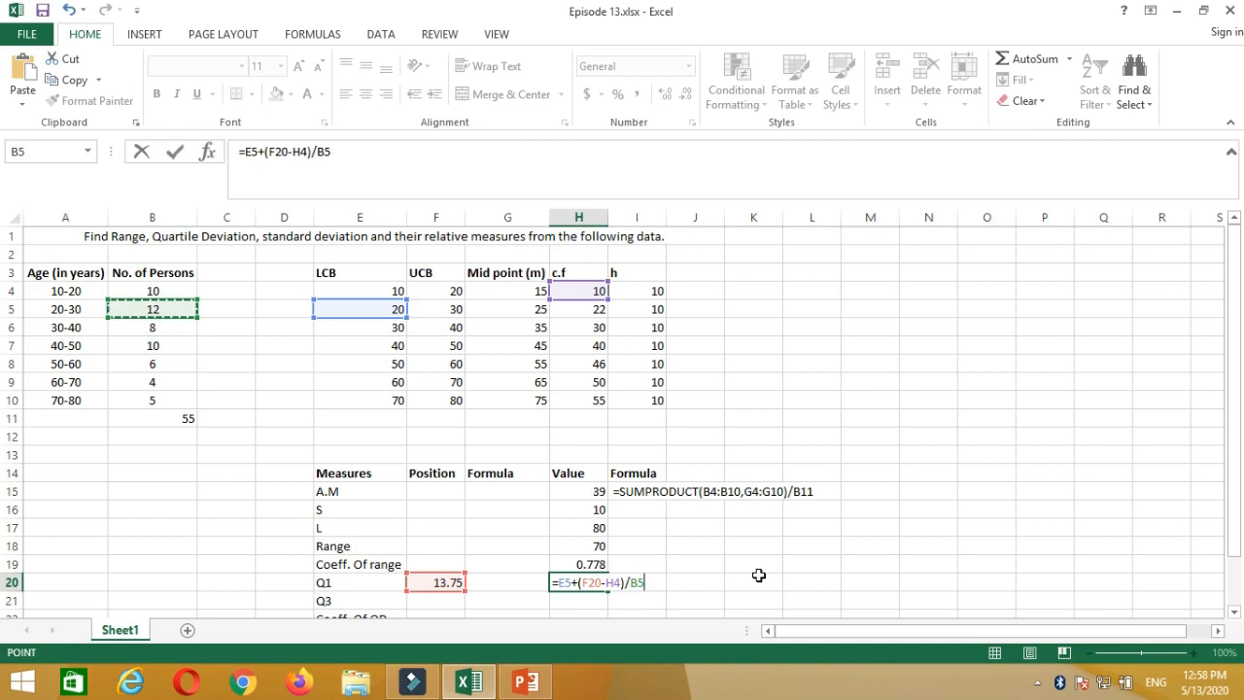
{"action": "type", "text": "*"}
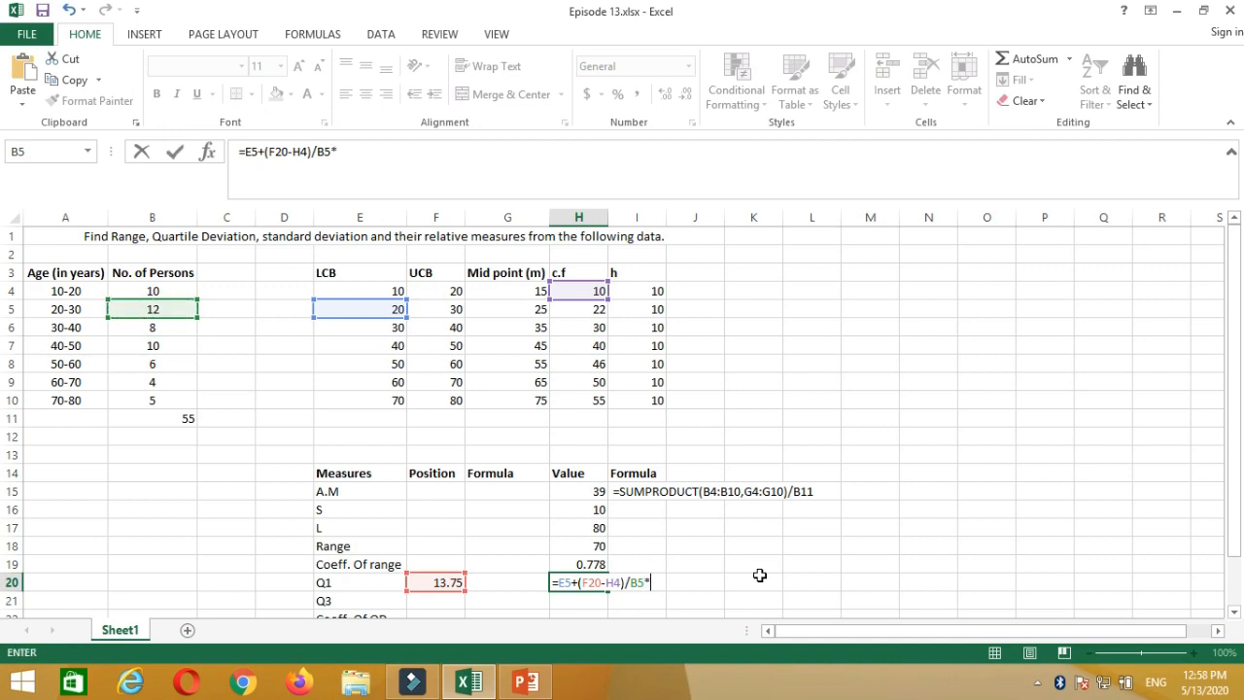
{"action": "left_click", "coordinate": [658, 312]}
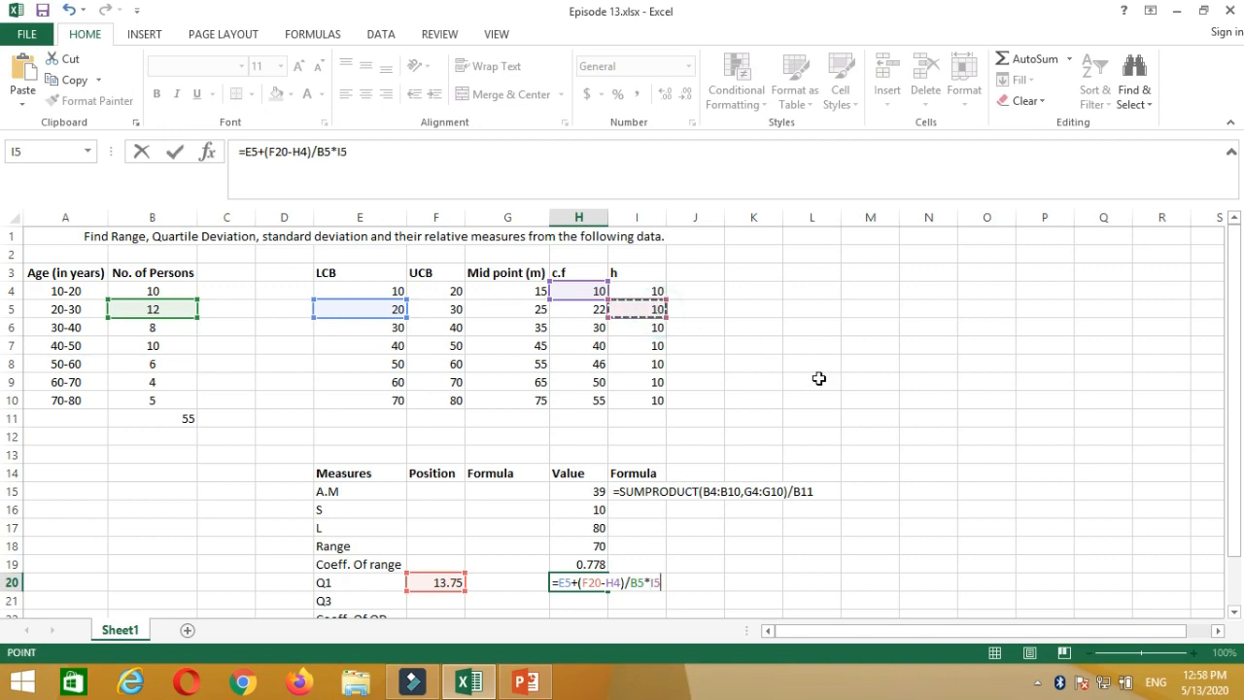
{"action": "key", "text": "Return"}
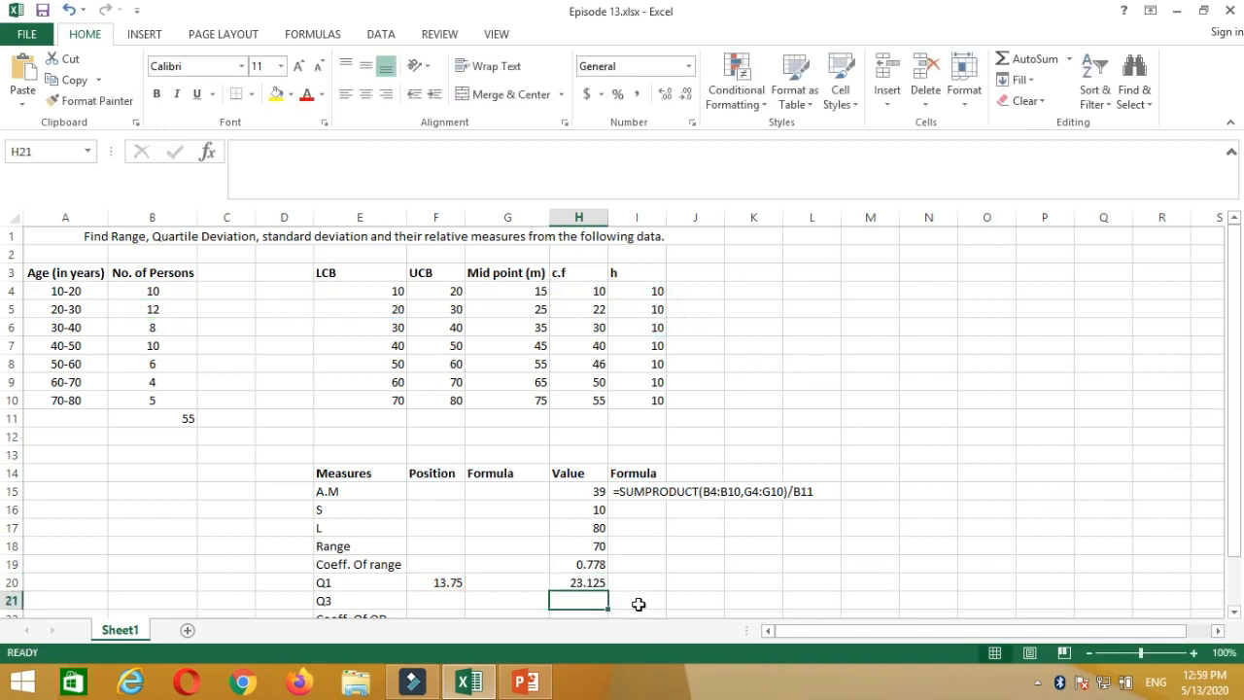
Copy the Q1 formula from H20 and record it as the text =E5+(F20-H4)/B5*I5 in I20
{"action": "double_click", "coordinate": [584, 580]}
{"action": "left_click_drag", "start_coordinate": [664, 581], "coordinate": [500, 587]}
{"action": "key", "text": "Return"}
{"action": "left_click", "coordinate": [642, 580]}
{"action": "double_click", "coordinate": [643, 579]}
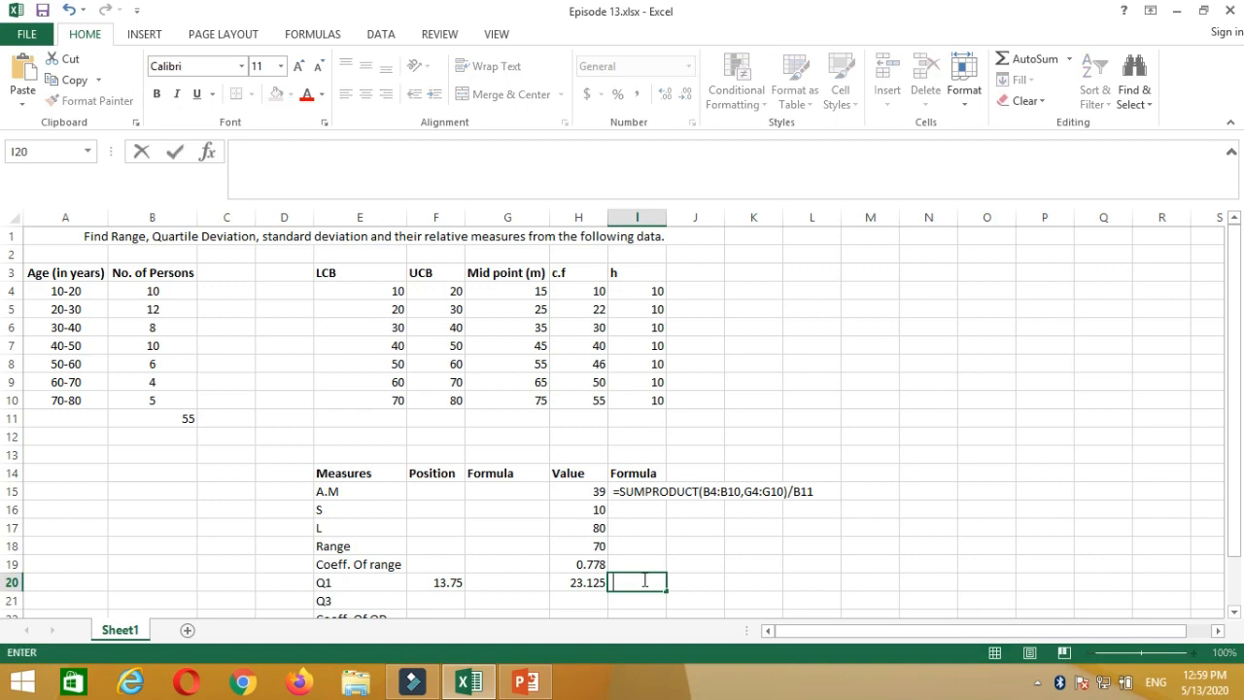
{"action": "key", "text": "ctrl+v"}
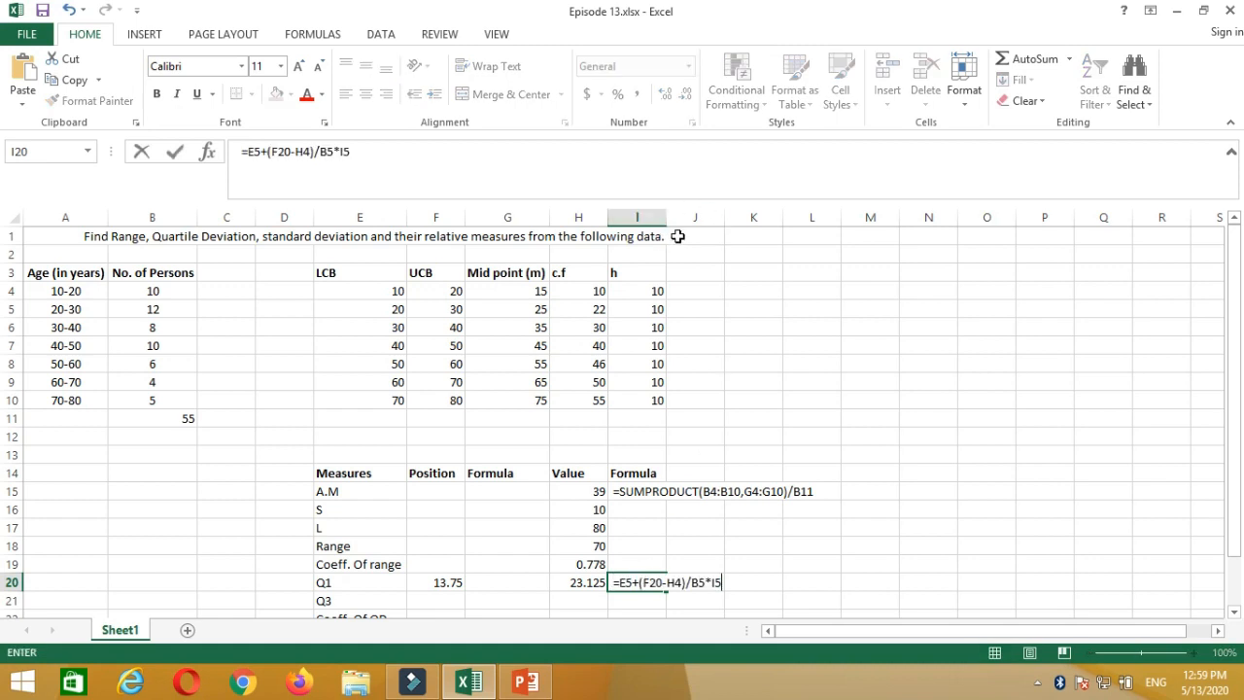
Auto-fit the width of column I to its formula texts
{"action": "left_click_drag", "start_coordinate": [1237, 398], "coordinate": [1236, 412]}
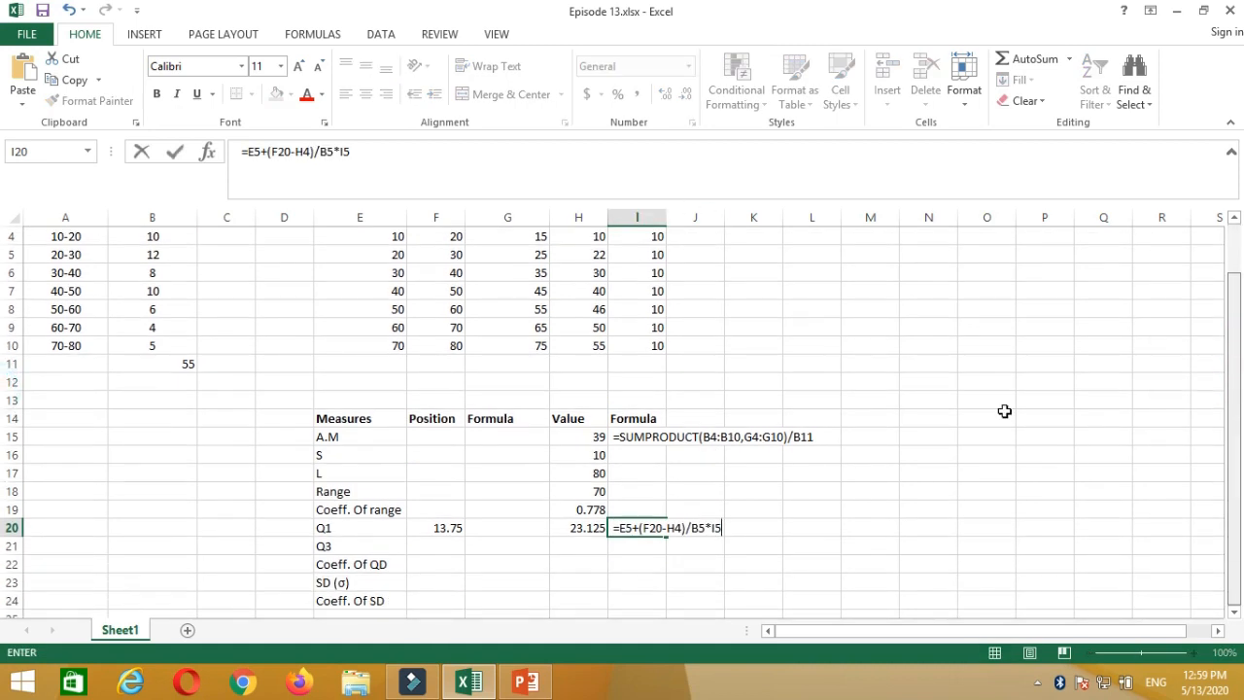
{"action": "left_click", "coordinate": [667, 211]}
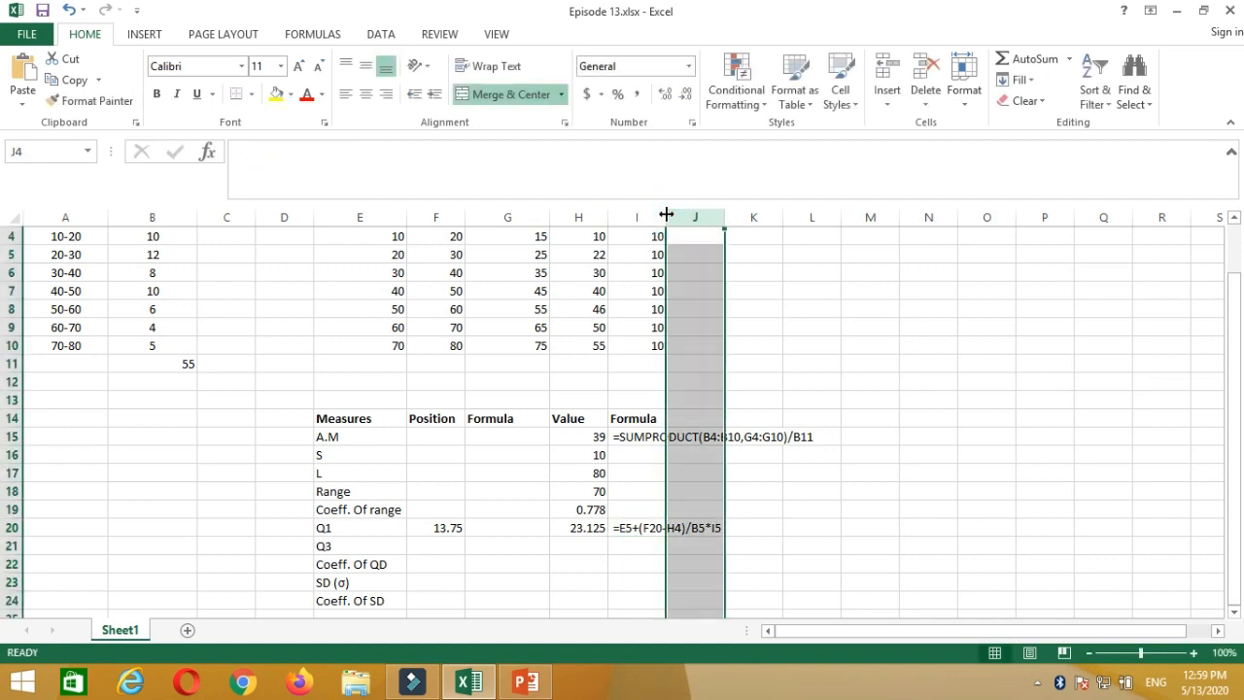
{"action": "double_click", "coordinate": [667, 211]}
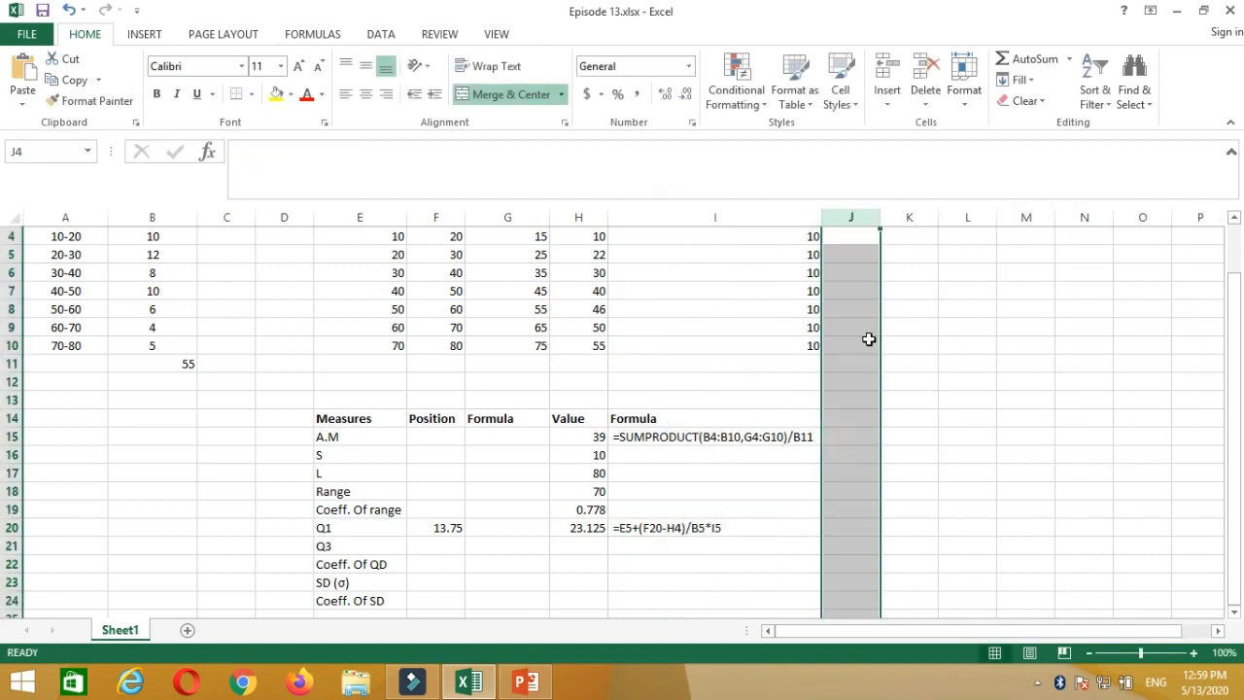
Calculate the Q3 position in F21 as three quarters of the total frequency with =3*B11/4
{"action": "left_click", "coordinate": [586, 551]}
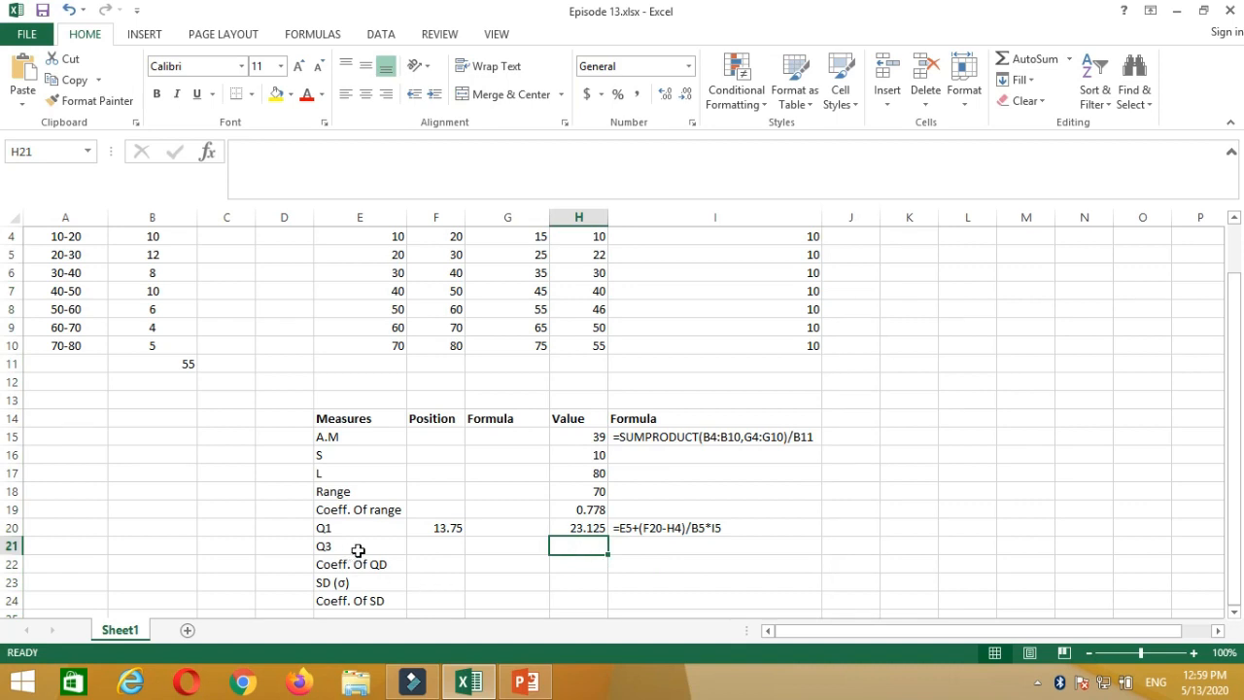
{"action": "left_click", "coordinate": [438, 546]}
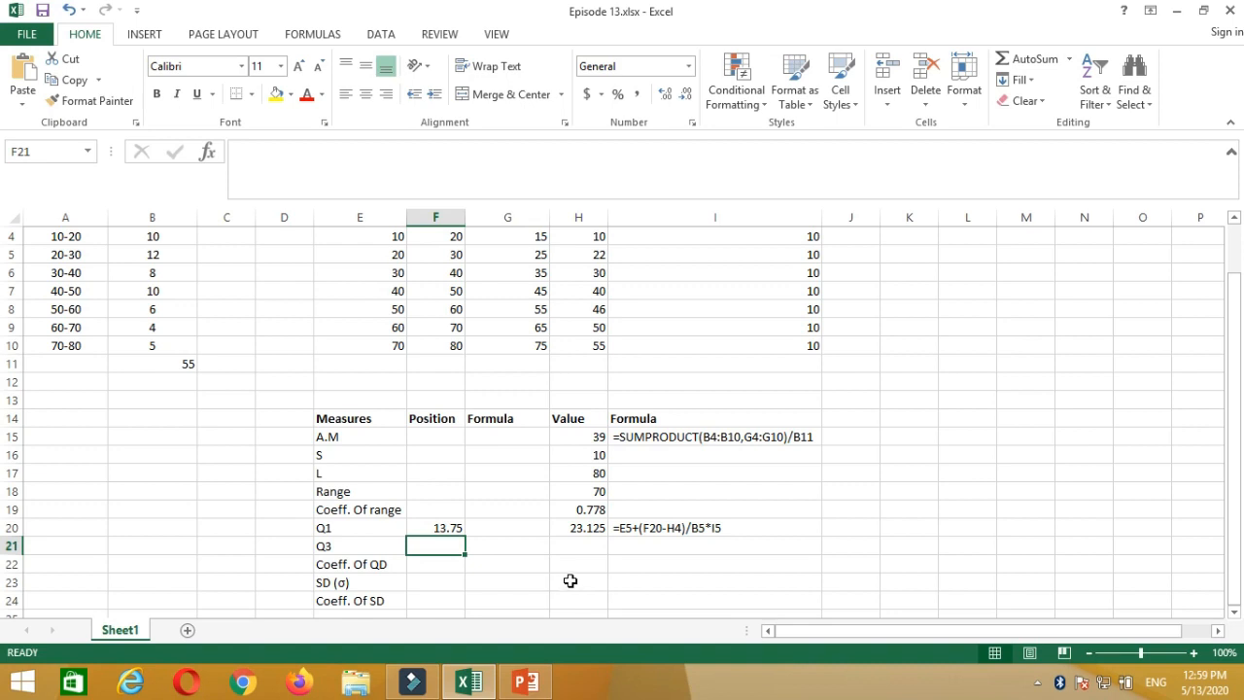
{"action": "type", "text": "="}
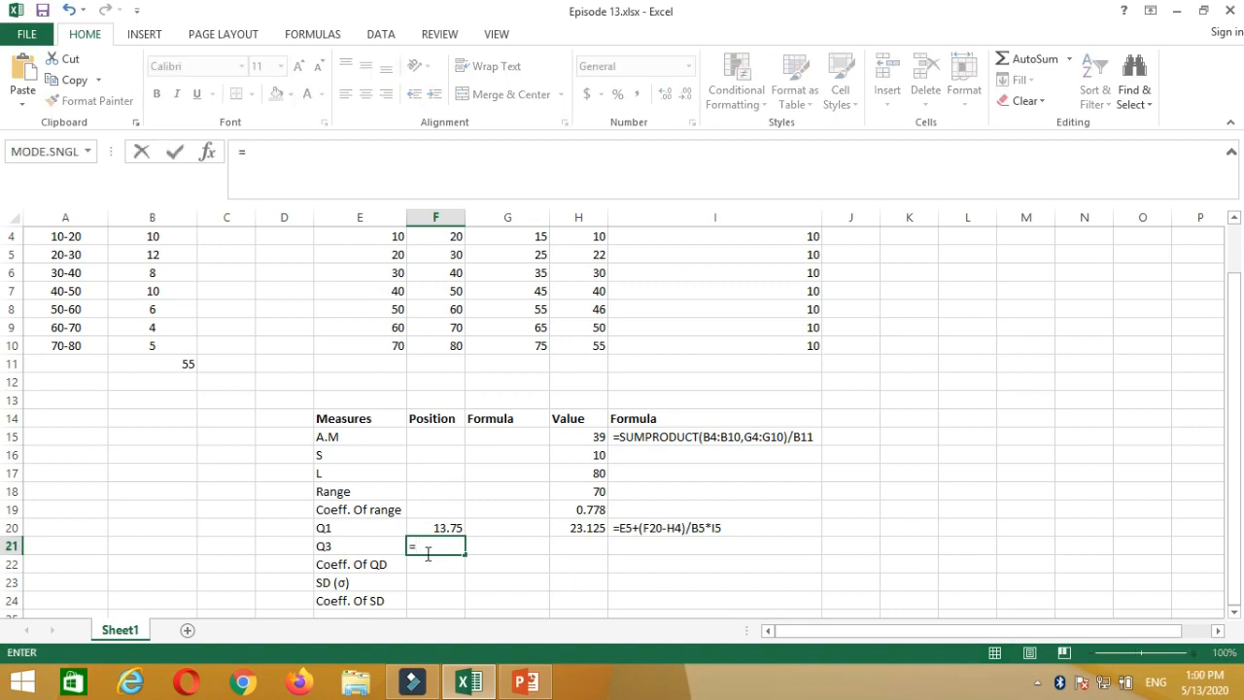
{"action": "type", "text": "3*"}
{"action": "left_click", "coordinate": [175, 364]}
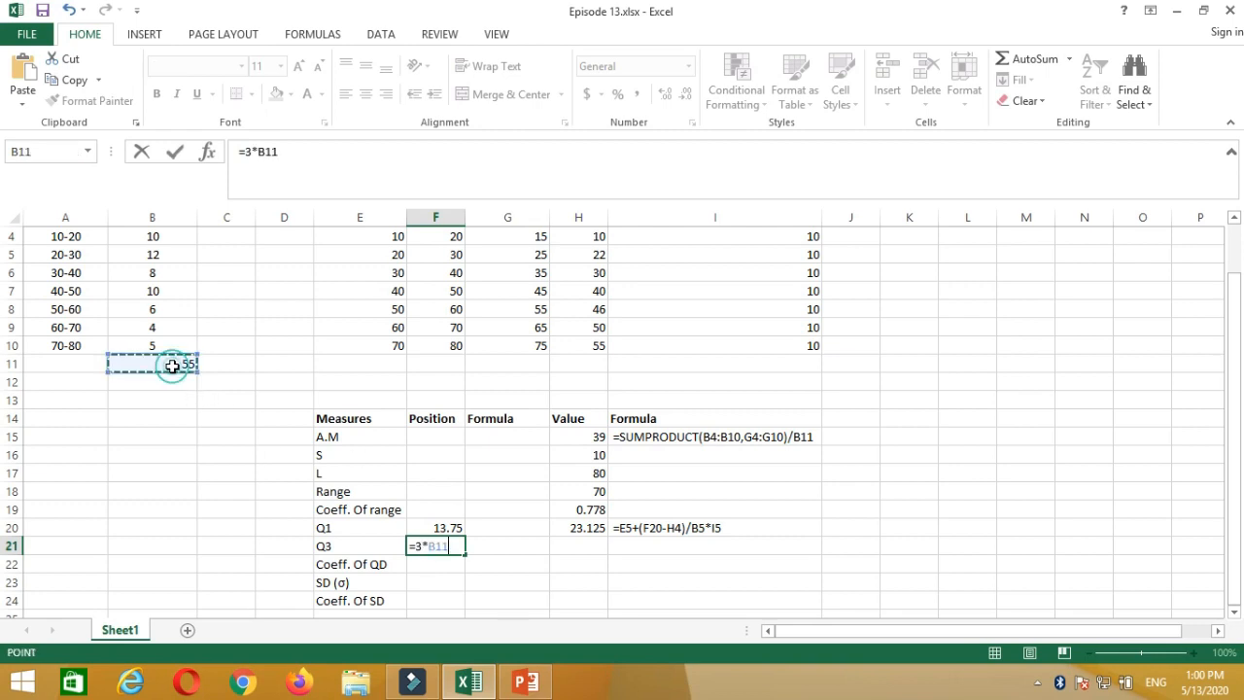
{"action": "type", "text": "/"}
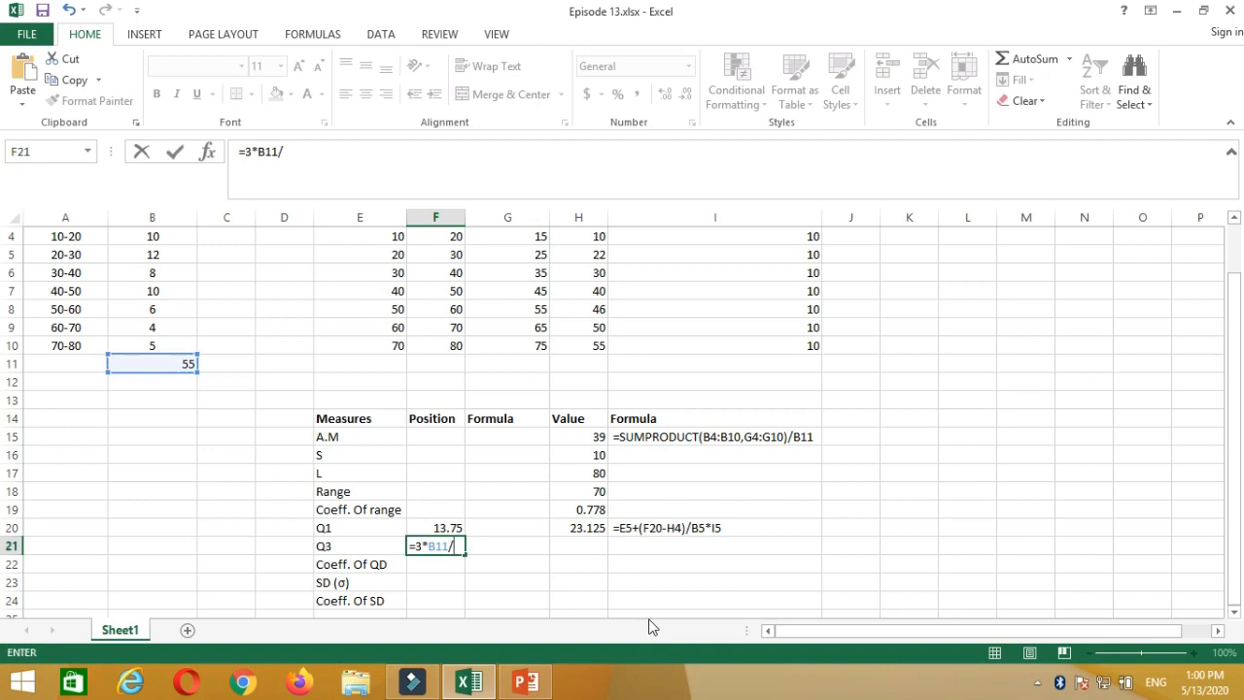
{"action": "type", "text": "4"}
{"action": "key", "text": "Return"}
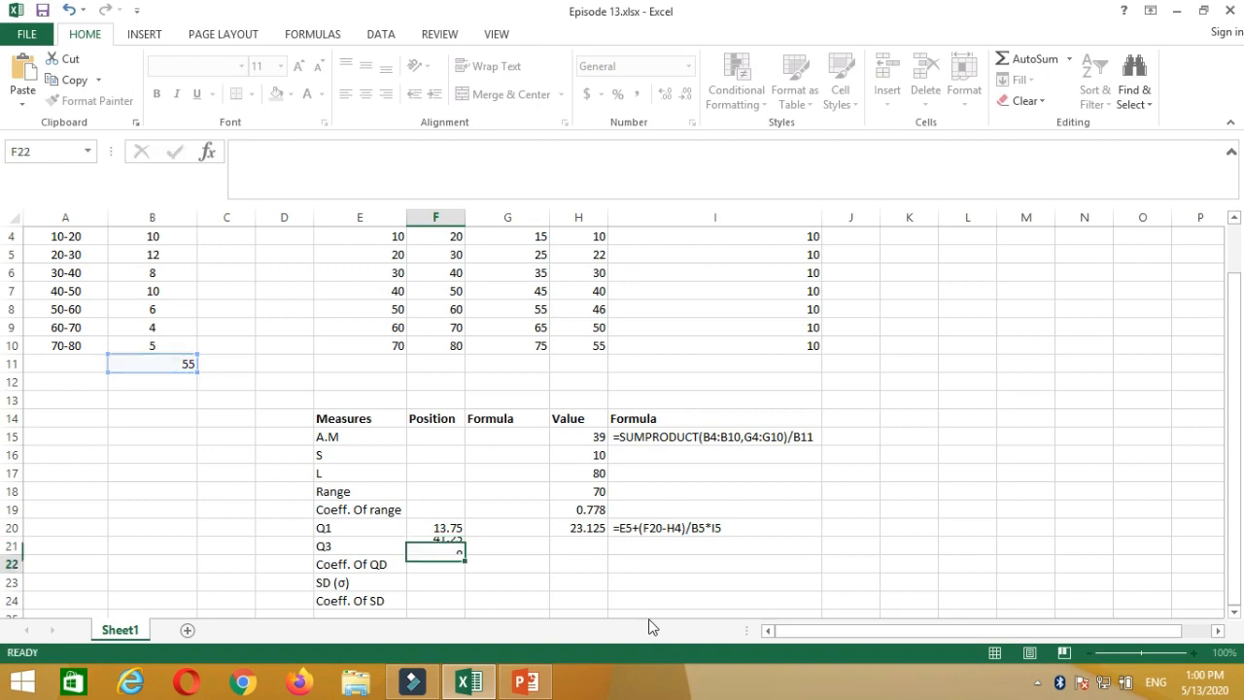
Locate the Q3 class 50-60 from the c.f column and calculate Q3 in H21 with =E8+(F21-H7)/B8*I8
{"action": "left_click", "coordinate": [439, 546]}
{"action": "left_click_drag", "start_coordinate": [1230, 509], "coordinate": [1228, 498]}
{"action": "left_click_drag", "start_coordinate": [573, 291], "coordinate": [590, 399]}
{"action": "left_click", "coordinate": [586, 365]}
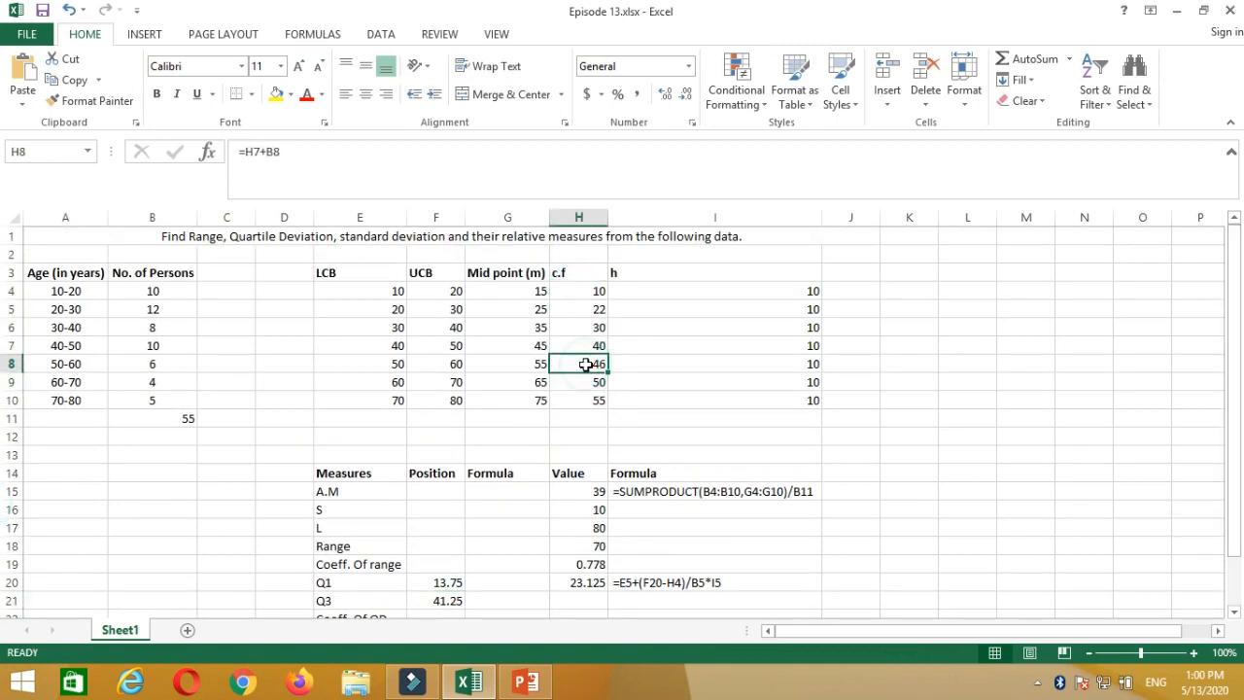
{"action": "left_click_drag", "start_coordinate": [575, 364], "coordinate": [71, 365]}
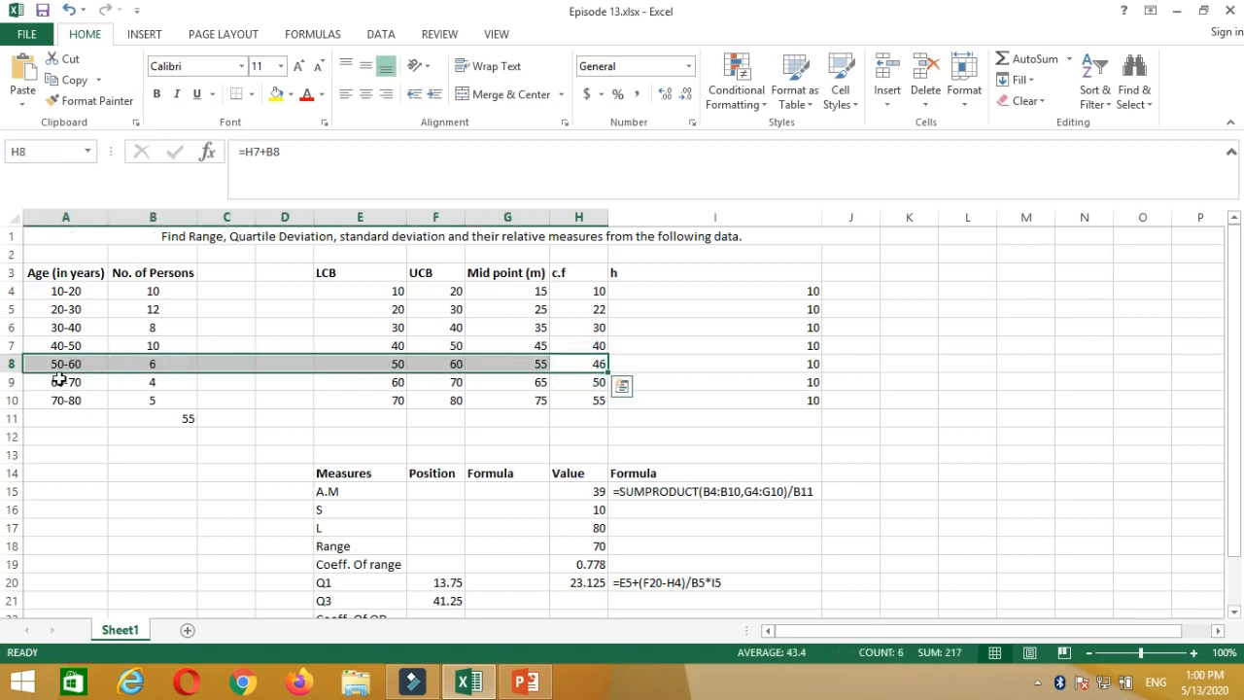
{"action": "left_click", "coordinate": [578, 601]}
{"action": "type", "text": "="}
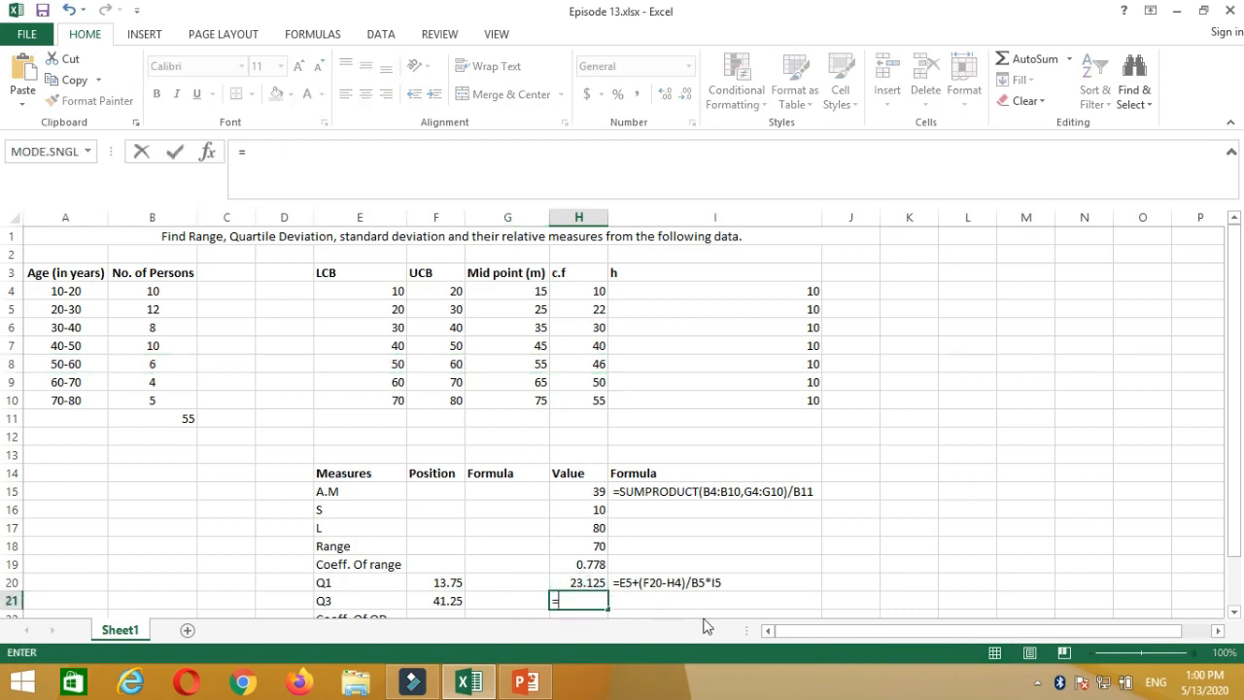
{"action": "left_click", "coordinate": [396, 365]}
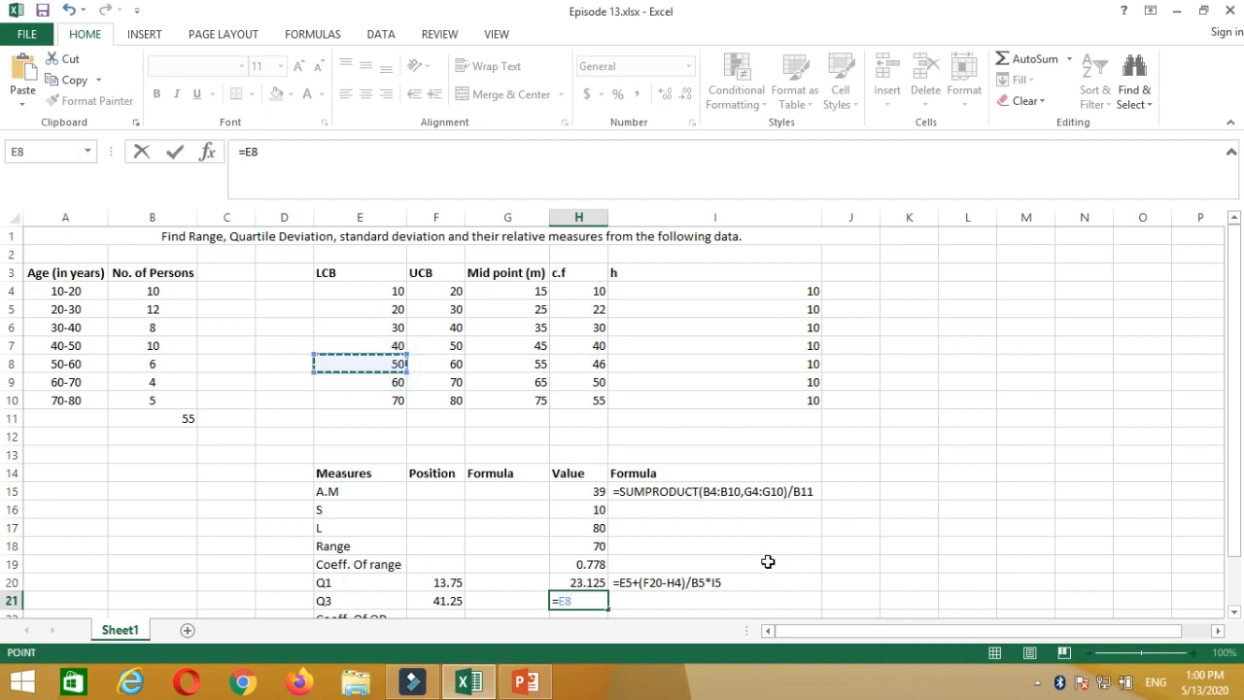
{"action": "type", "text": "+"}
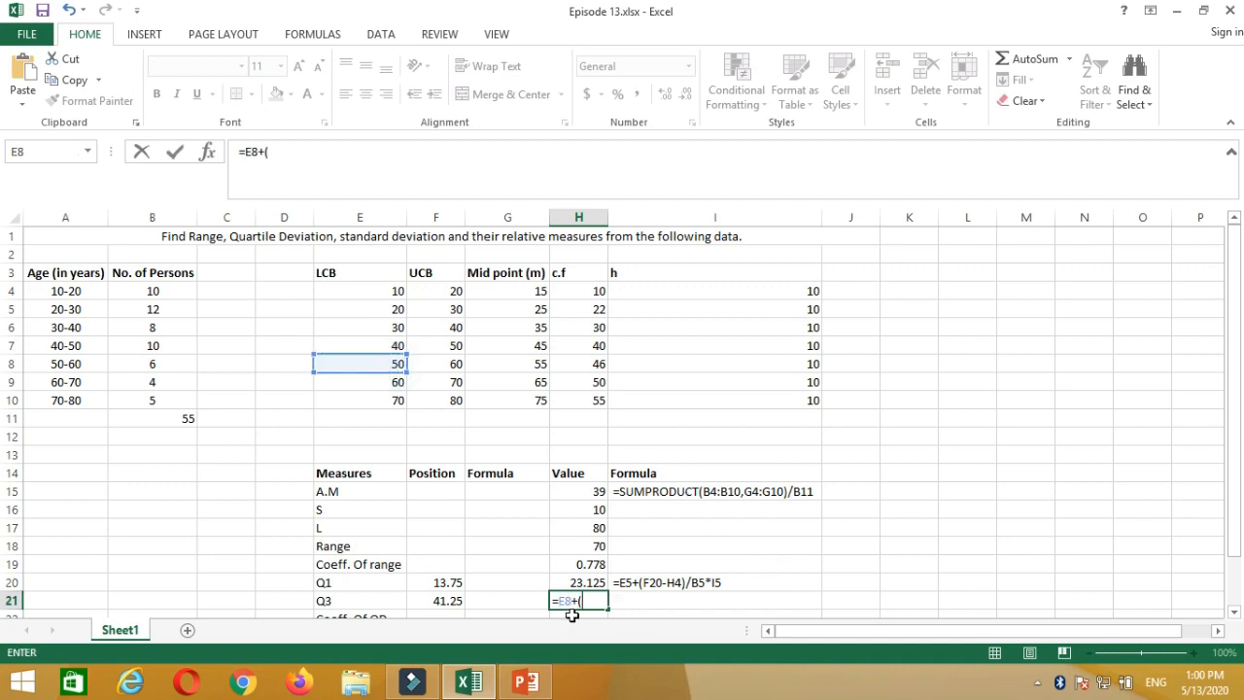
{"action": "type", "text": "("}
{"action": "left_click", "coordinate": [441, 602]}
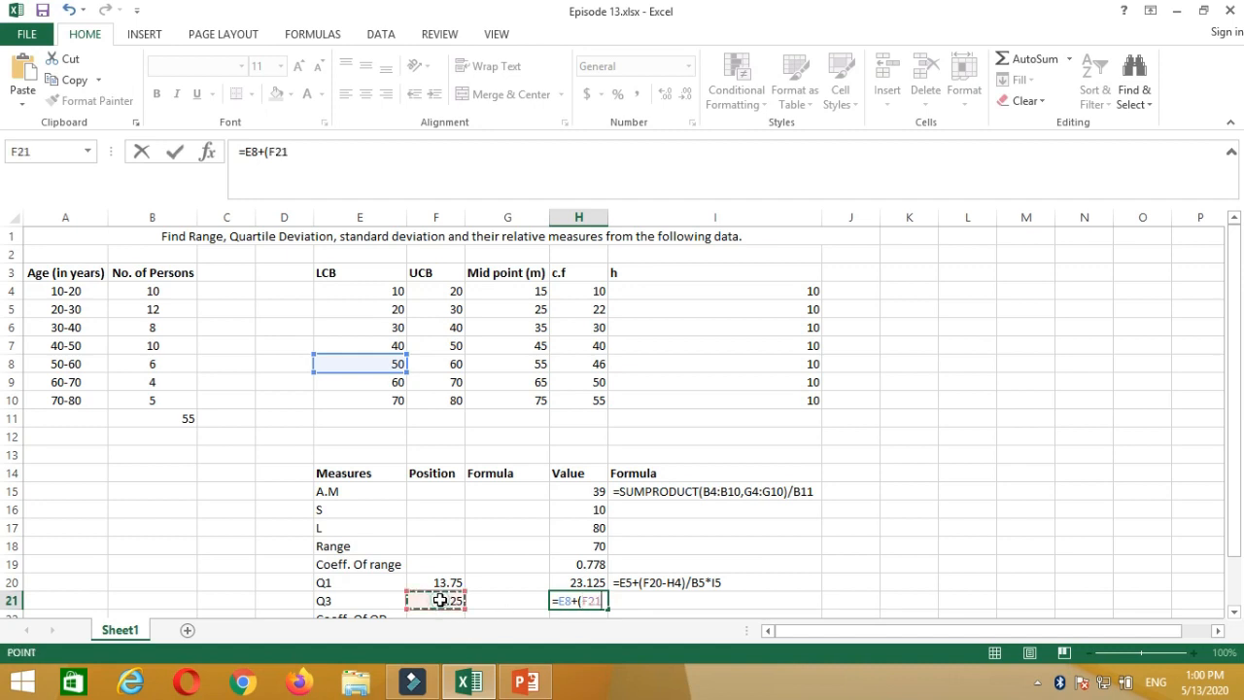
{"action": "type", "text": "-"}
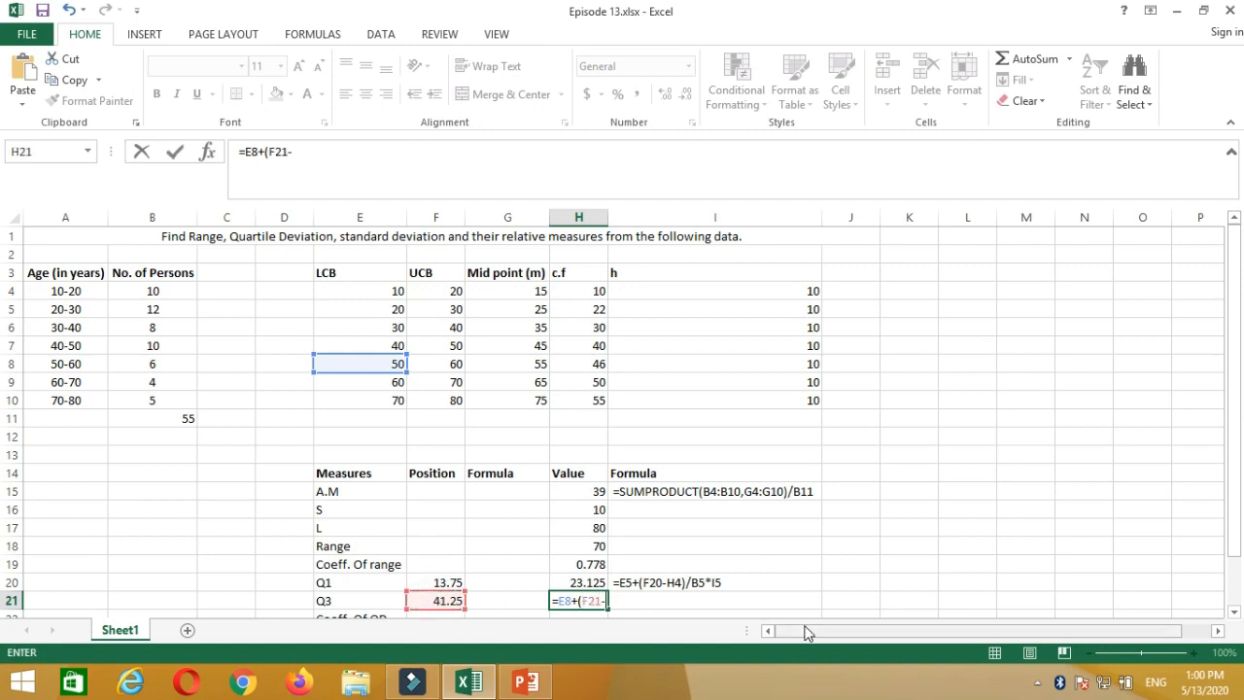
{"action": "left_click", "coordinate": [600, 347]}
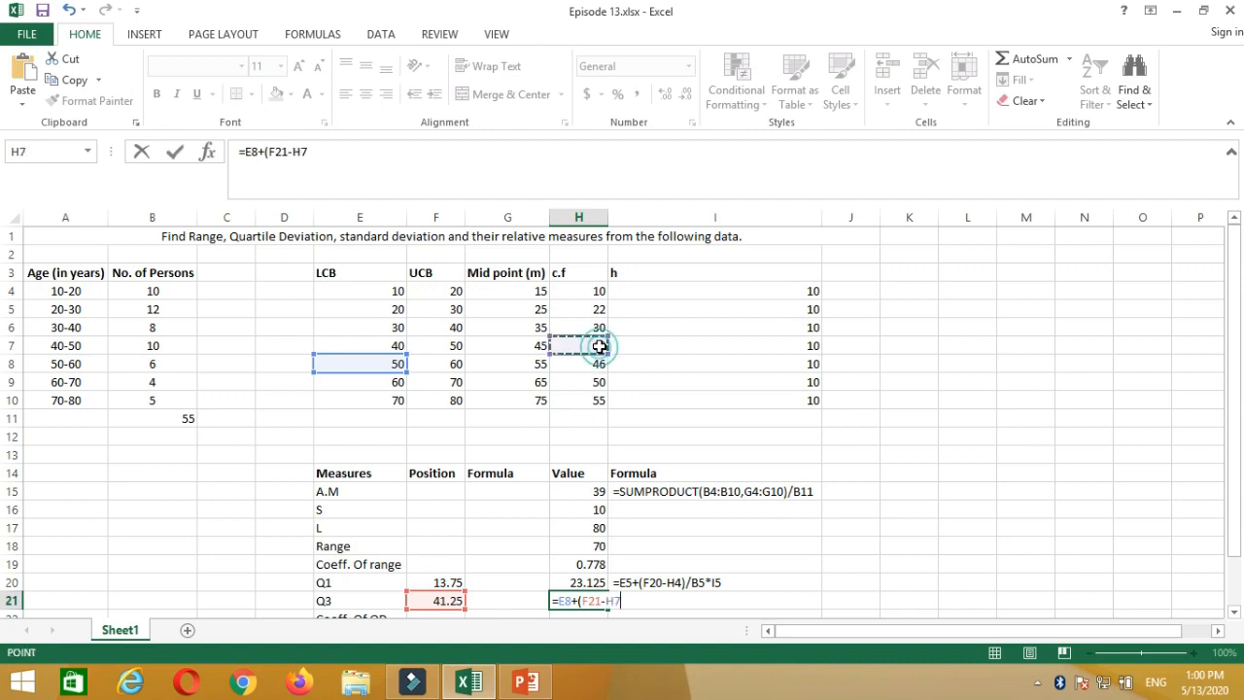
{"action": "type", "text": ")/"}
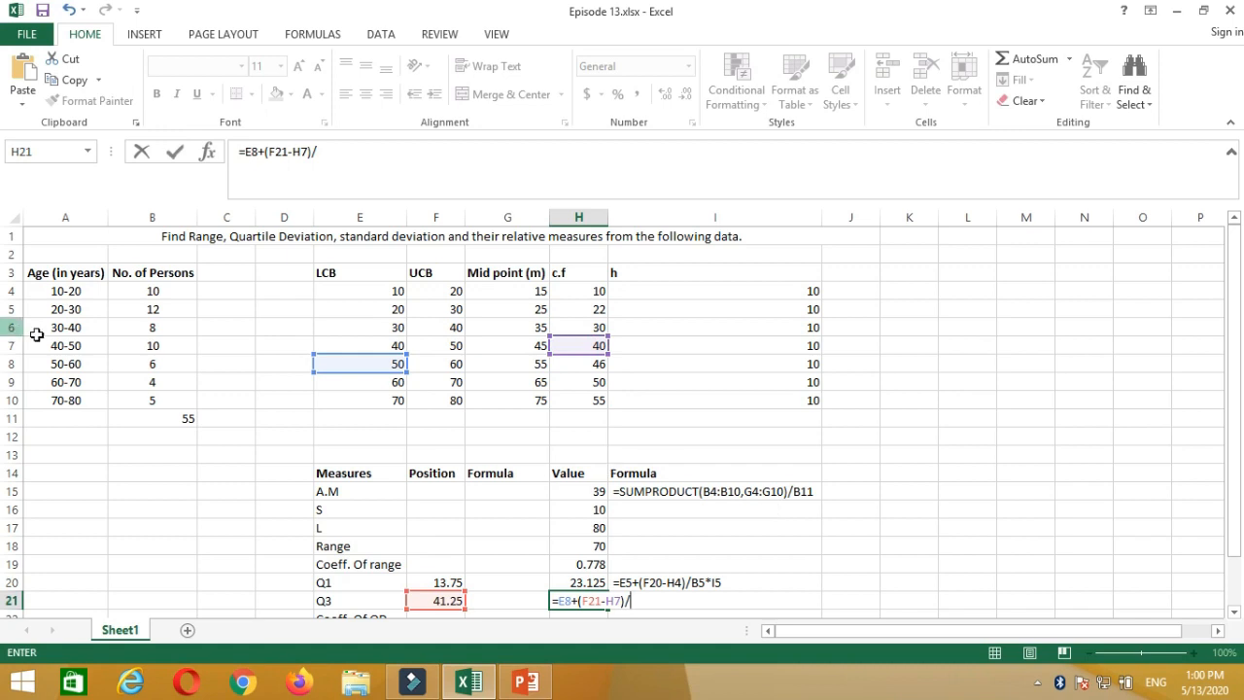
{"action": "left_click", "coordinate": [161, 364]}
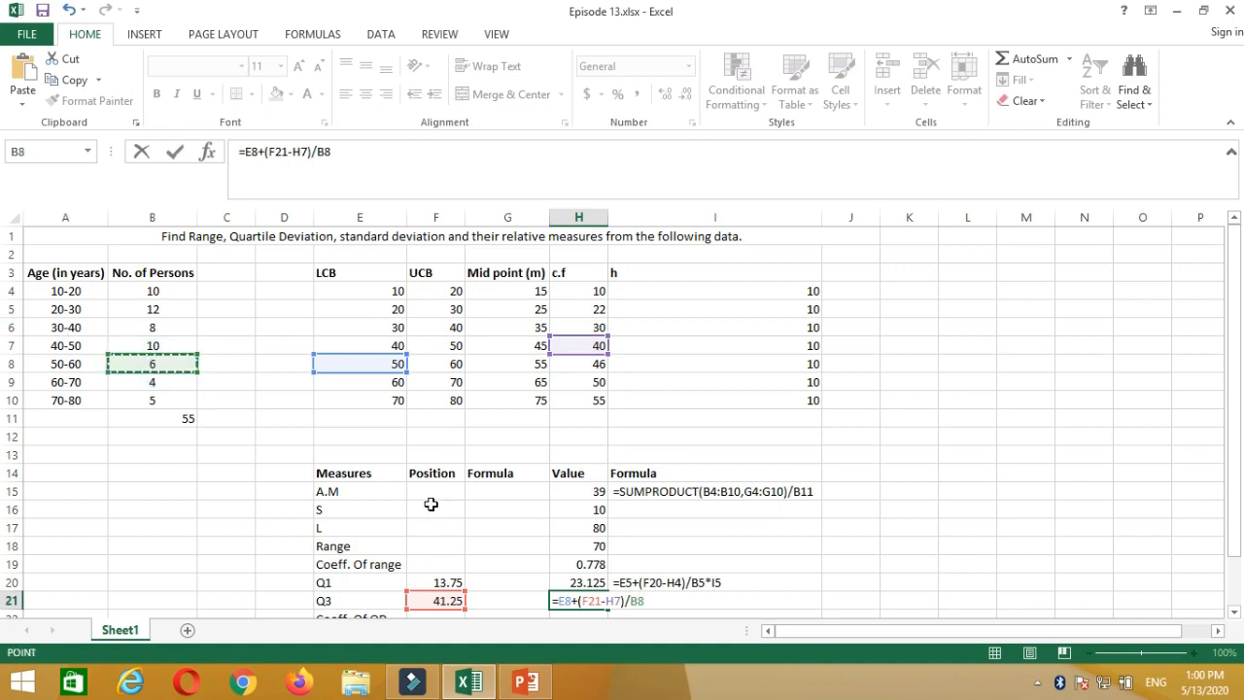
{"action": "type", "text": "*"}
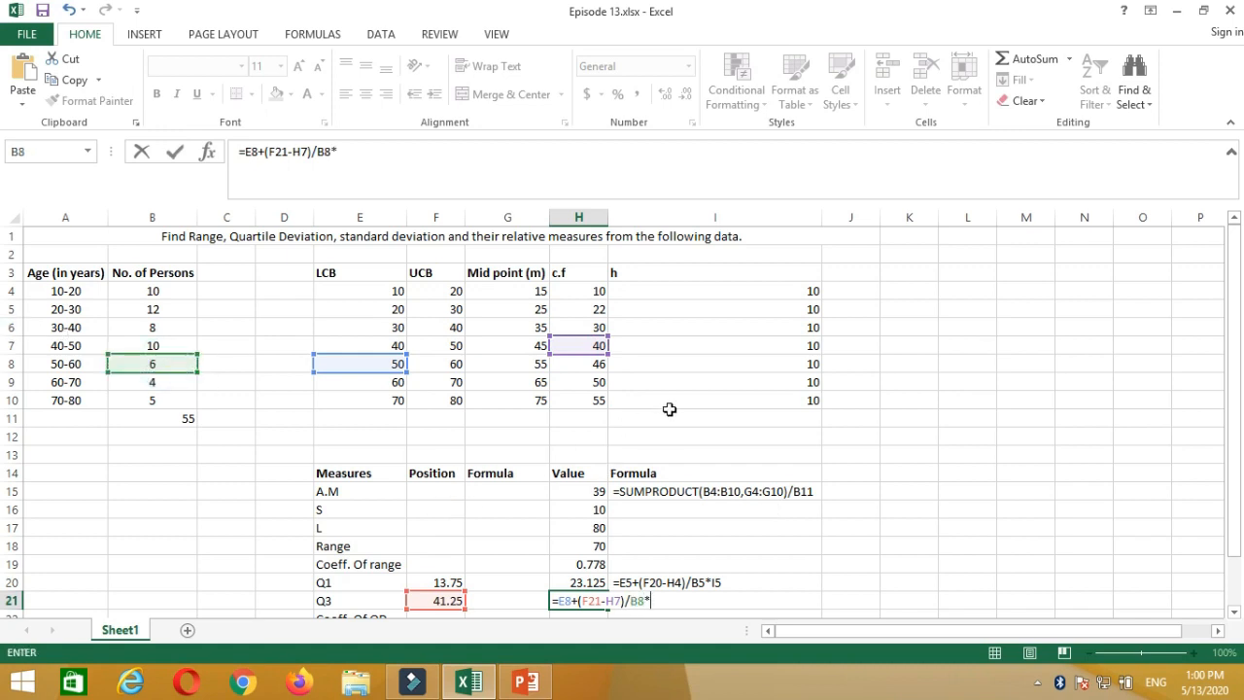
{"action": "left_click", "coordinate": [813, 367]}
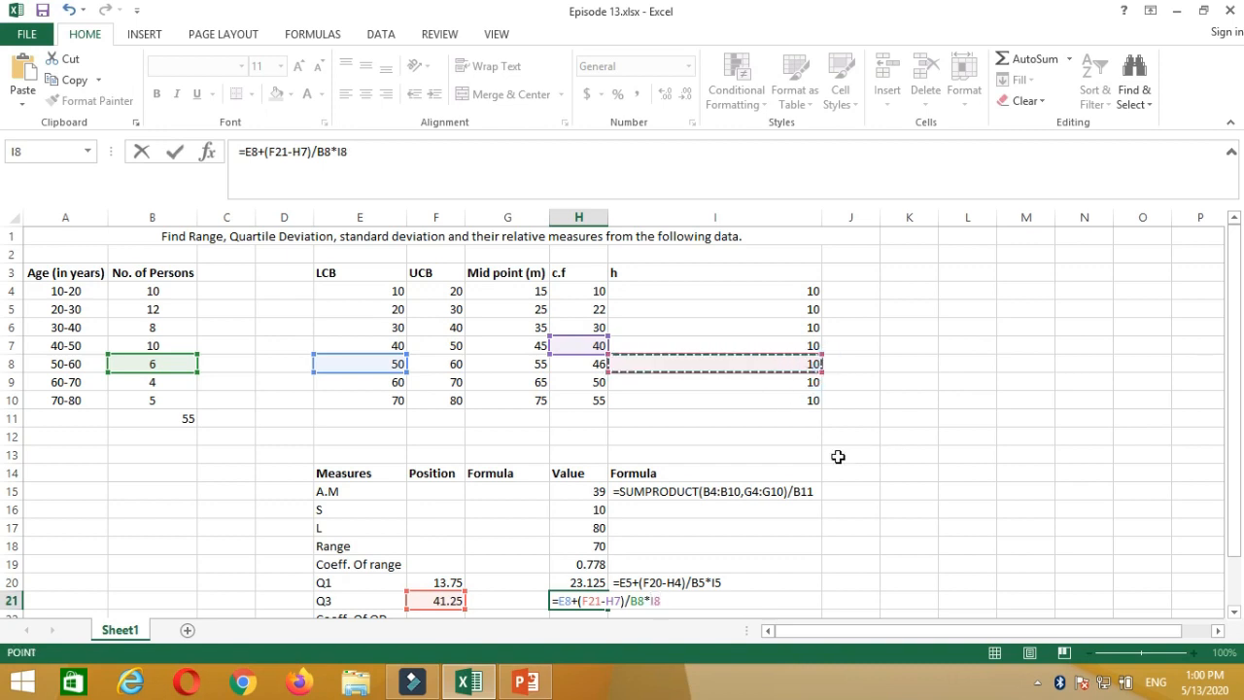
{"action": "key", "text": "Return"}
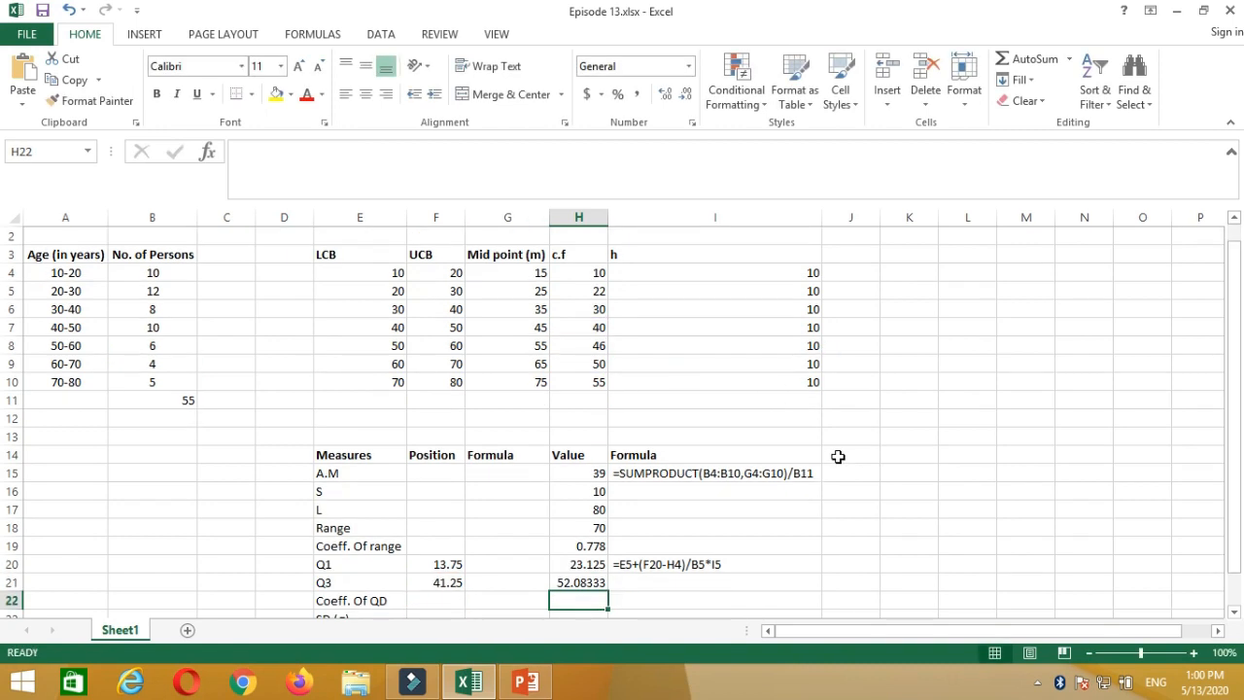
Reduce the Q3 value in H21 to three displayed decimal places
{"action": "left_click", "coordinate": [589, 581]}
{"action": "left_click", "coordinate": [684, 98]}
{"action": "left_click", "coordinate": [683, 99]}
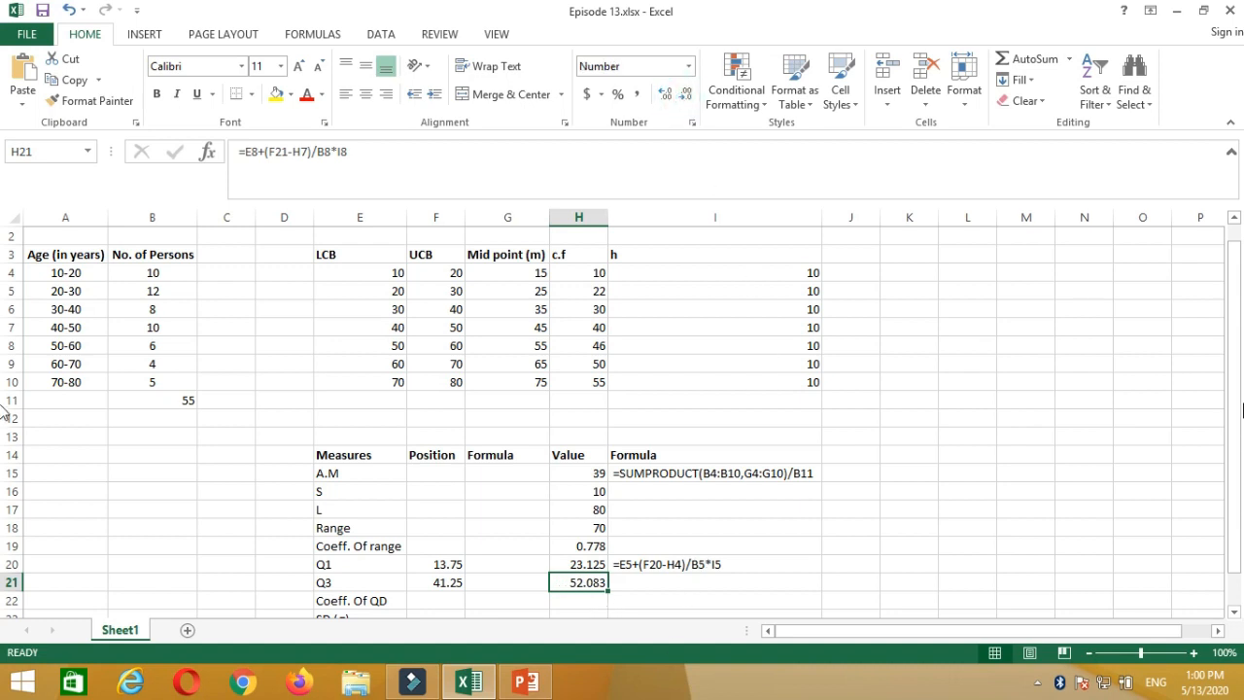
Calculate the coefficient of QD in H22 with =(H21-H20)/(H21+H20)
{"action": "left_click", "coordinate": [1232, 361]}
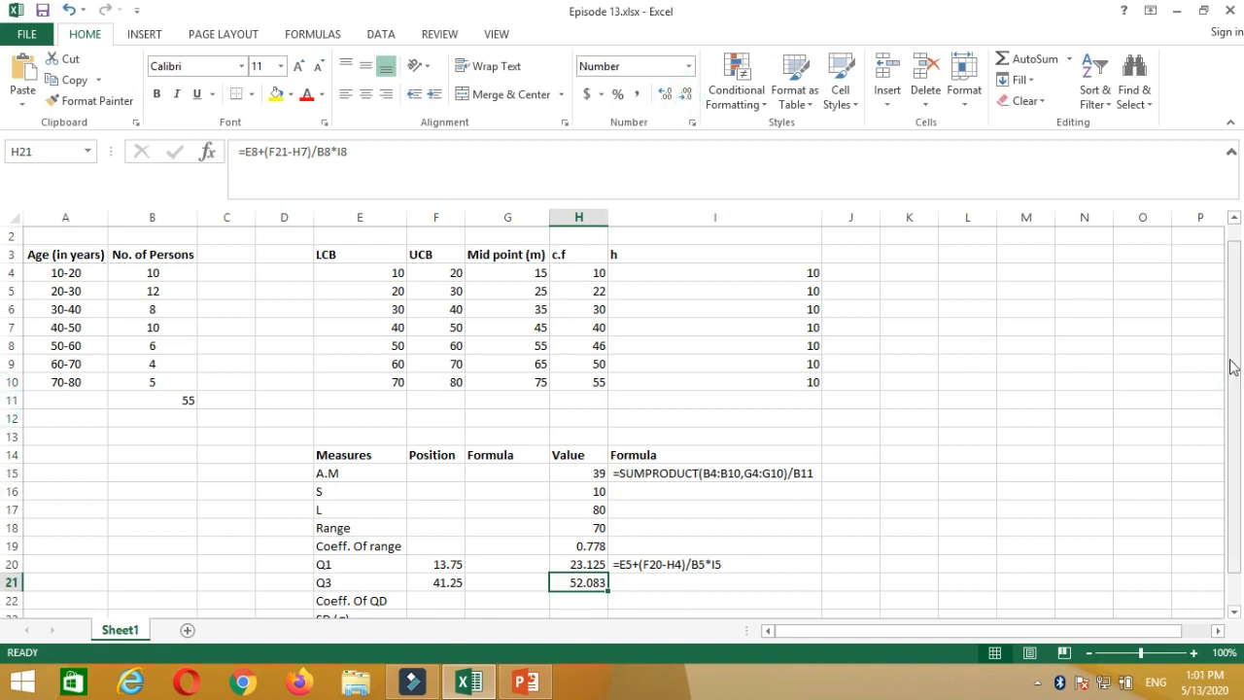
{"action": "left_click_drag", "start_coordinate": [1232, 361], "coordinate": [1231, 374]}
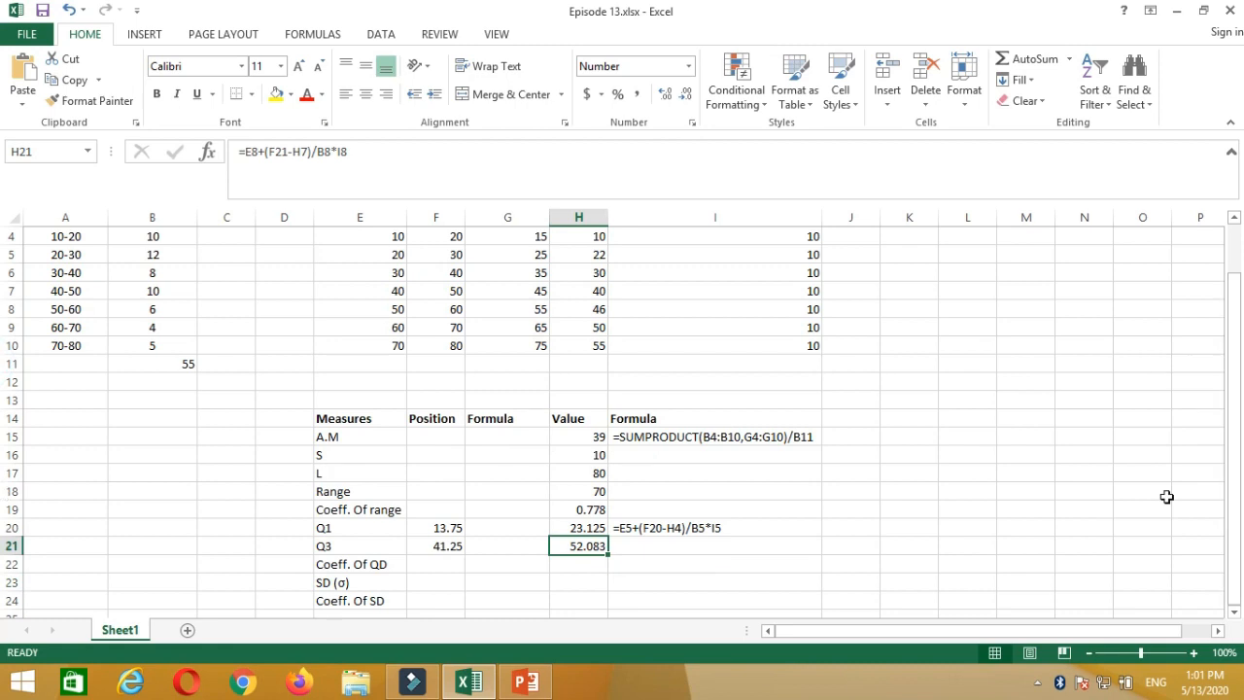
{"action": "left_click", "coordinate": [573, 571]}
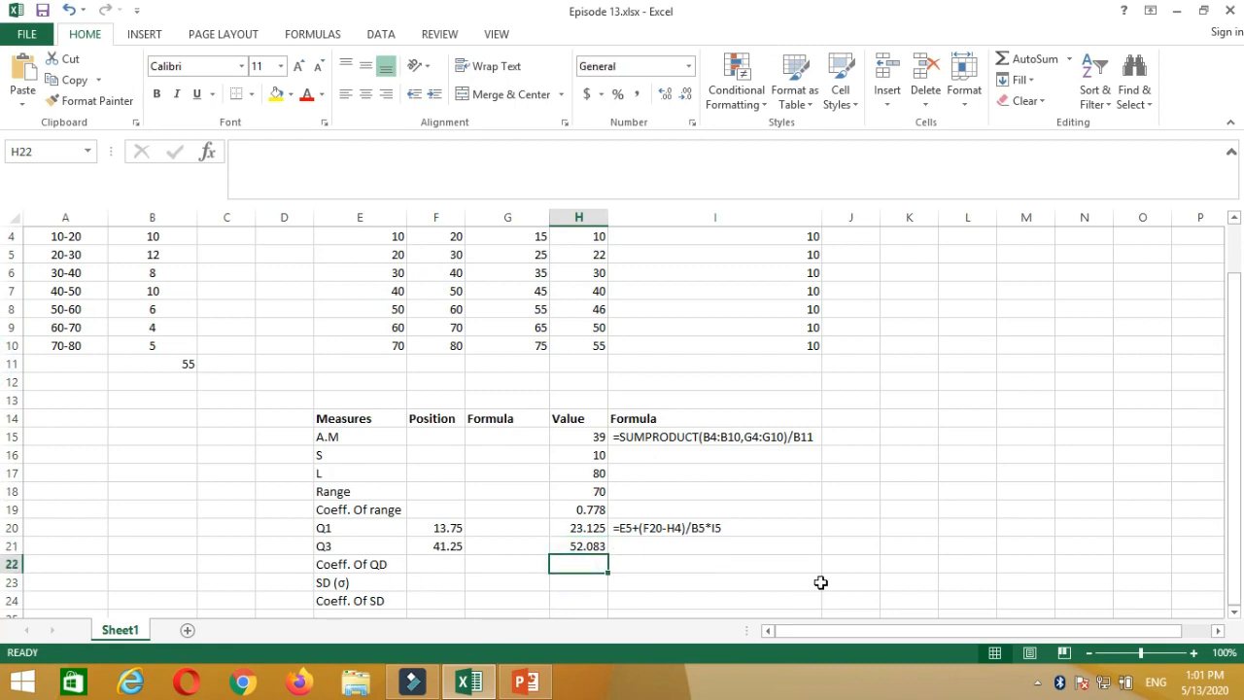
{"action": "type", "text": "="}
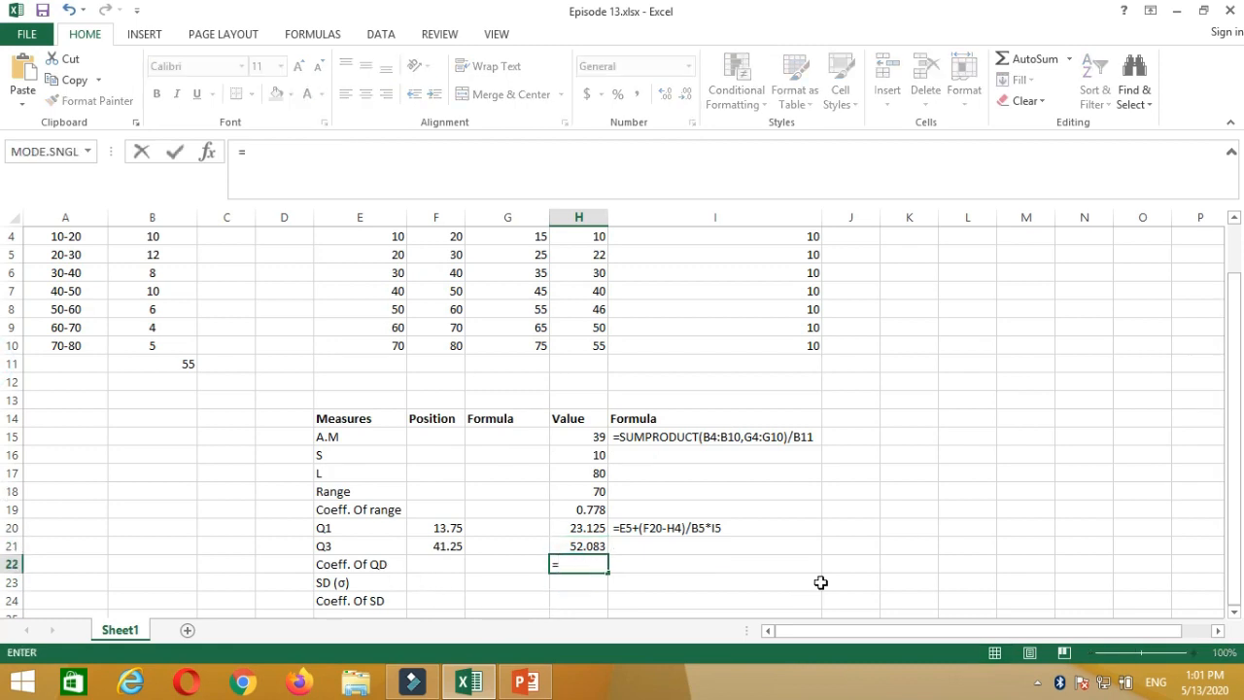
{"action": "type", "text": "("}
{"action": "left_click", "coordinate": [590, 547]}
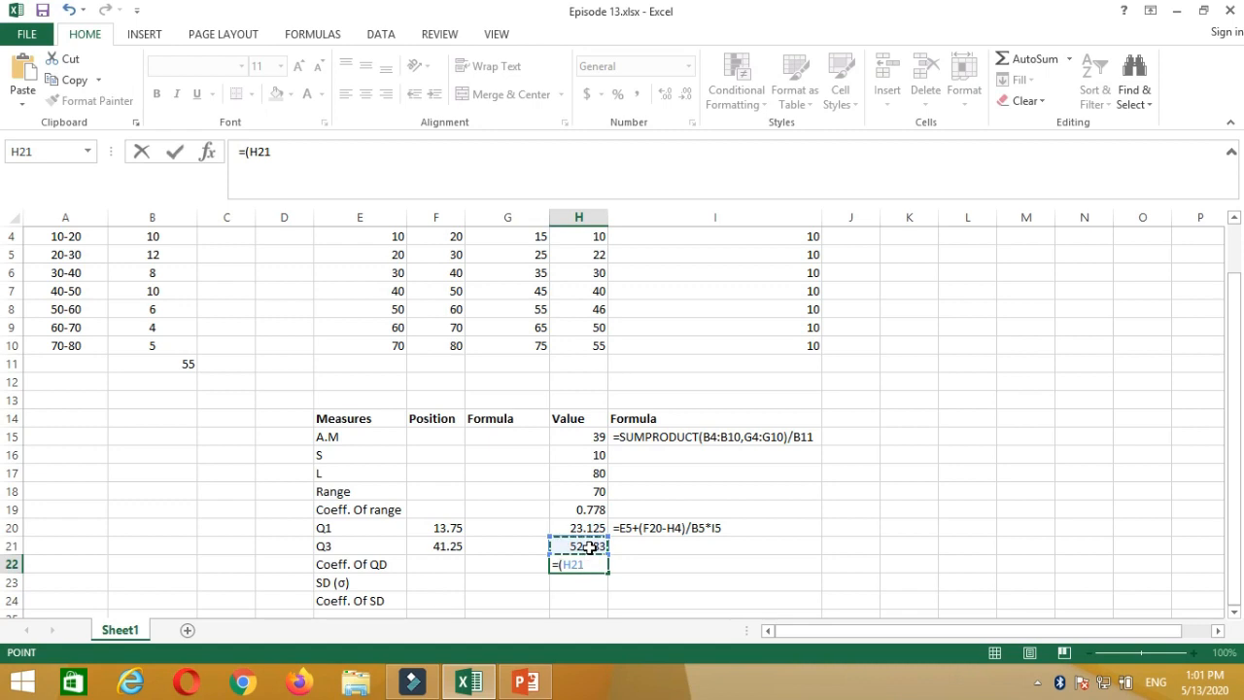
{"action": "type", "text": "-"}
{"action": "left_click", "coordinate": [590, 529]}
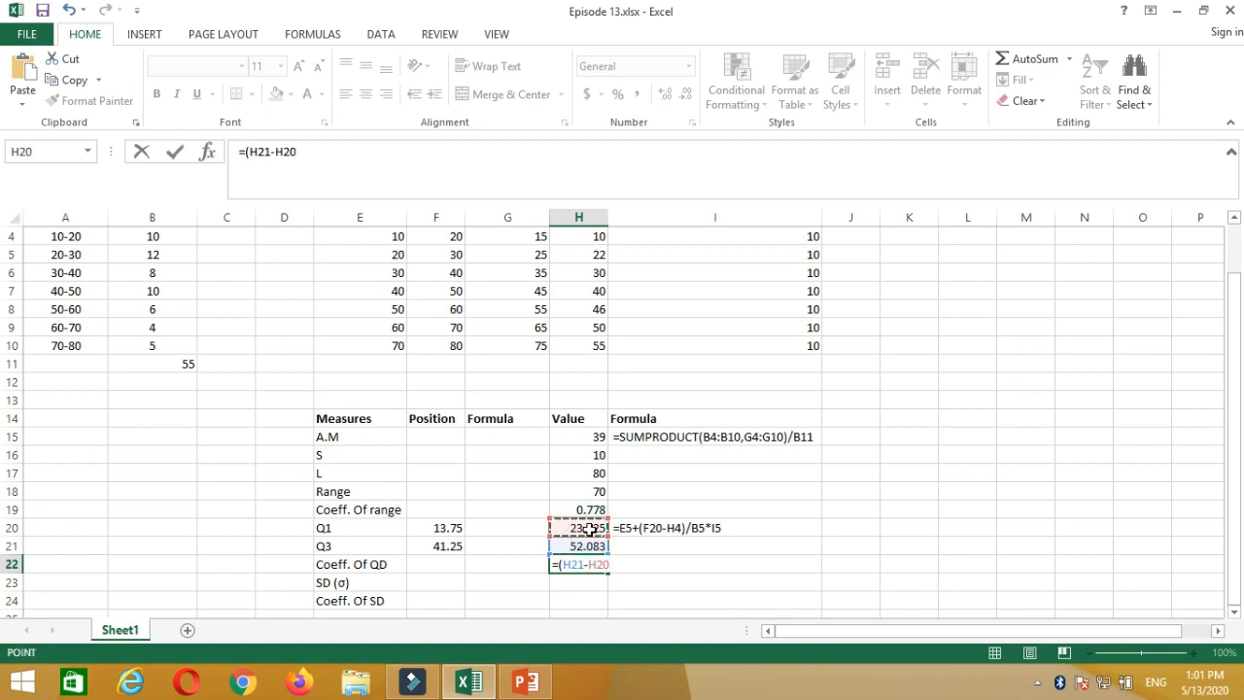
{"action": "type", "text": ")/("}
{"action": "left_click", "coordinate": [590, 547]}
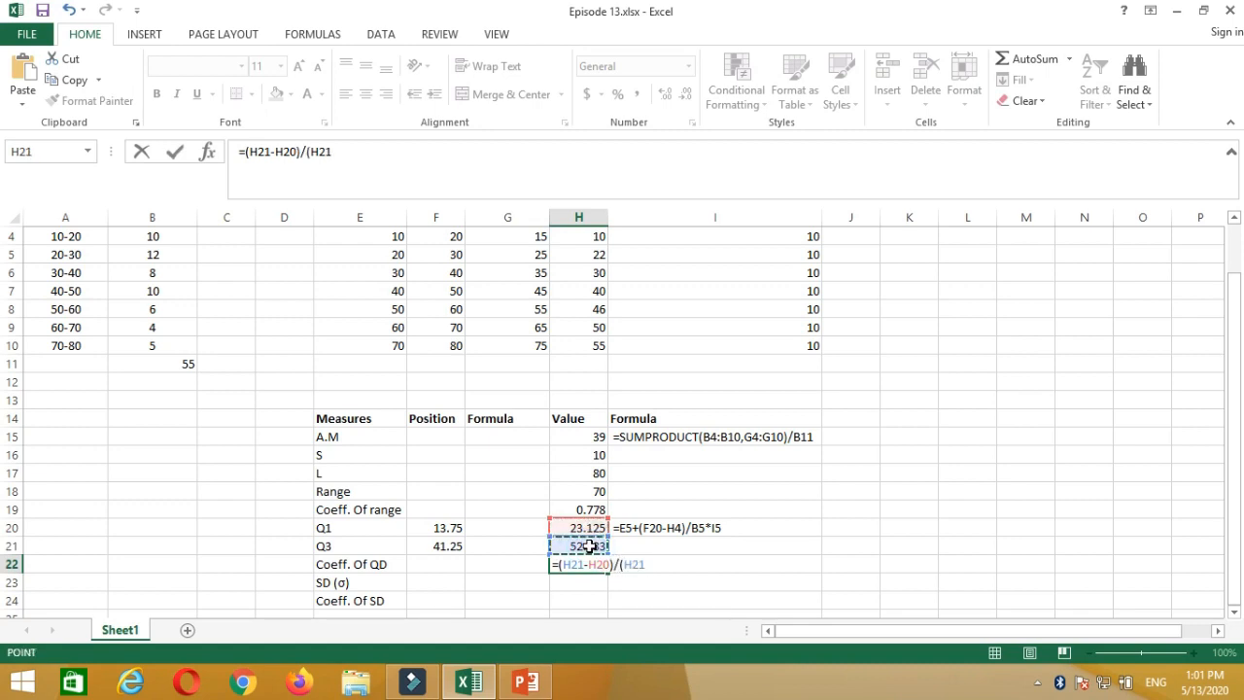
{"action": "type", "text": "+"}
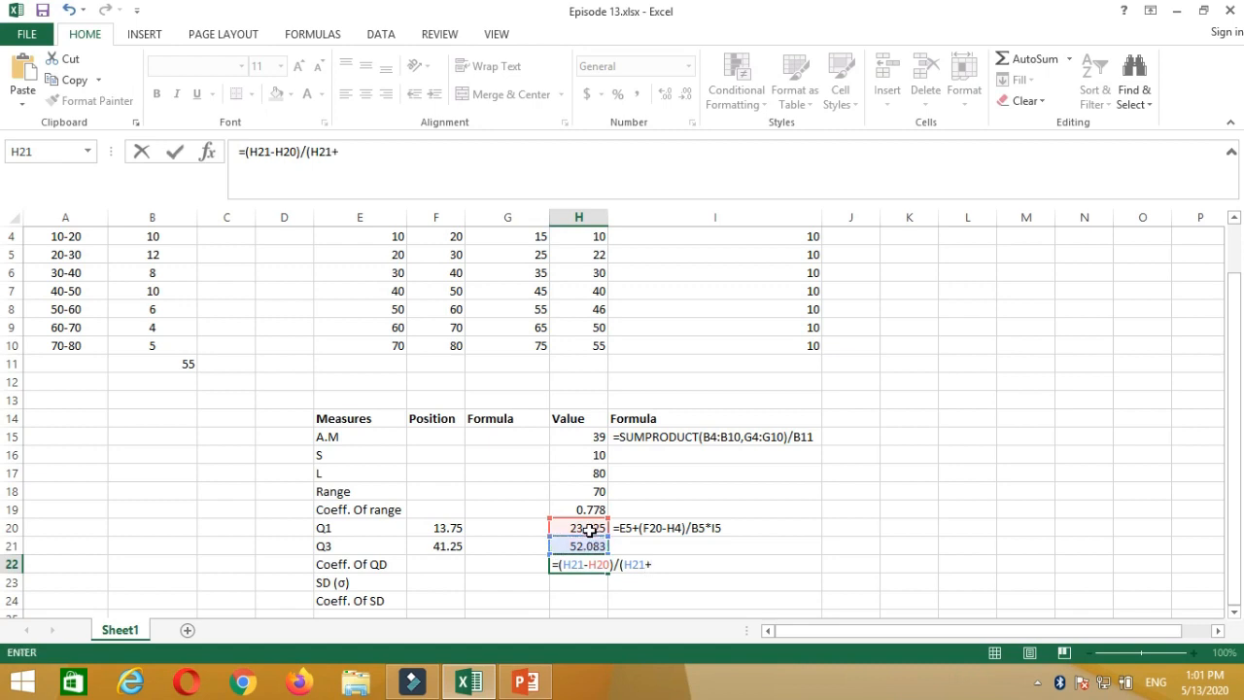
{"action": "left_click", "coordinate": [590, 530]}
{"action": "type", "text": ")"}
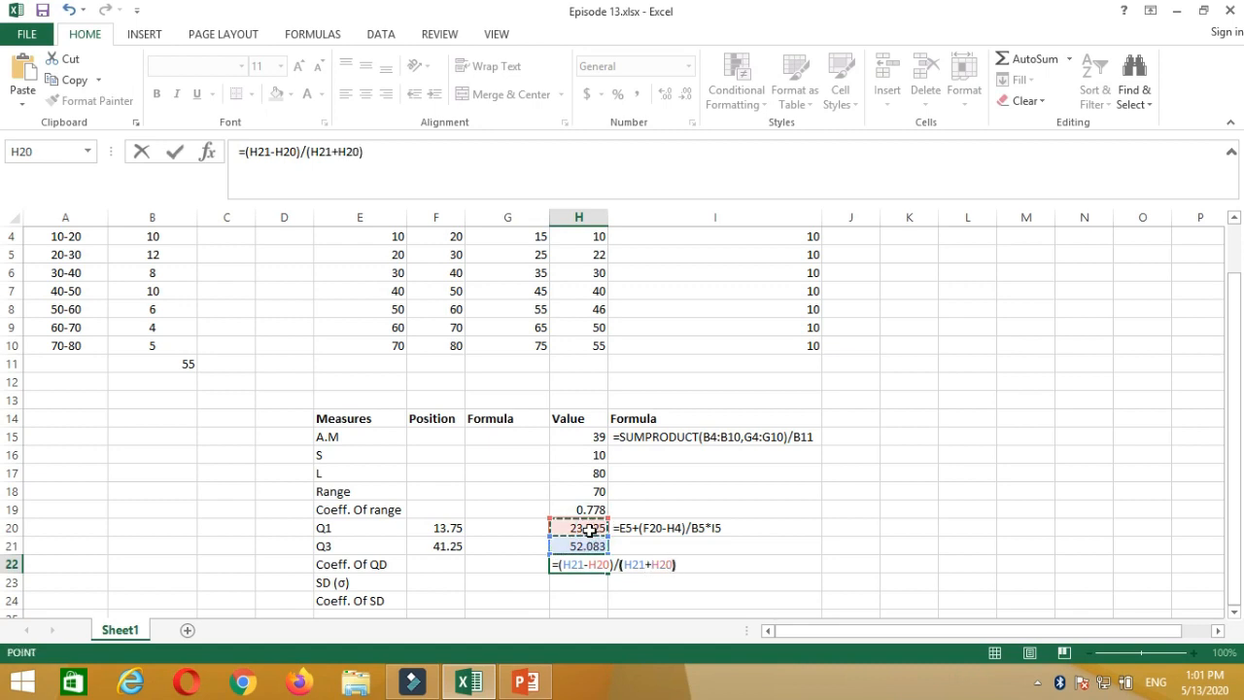
{"action": "key", "text": "Return"}
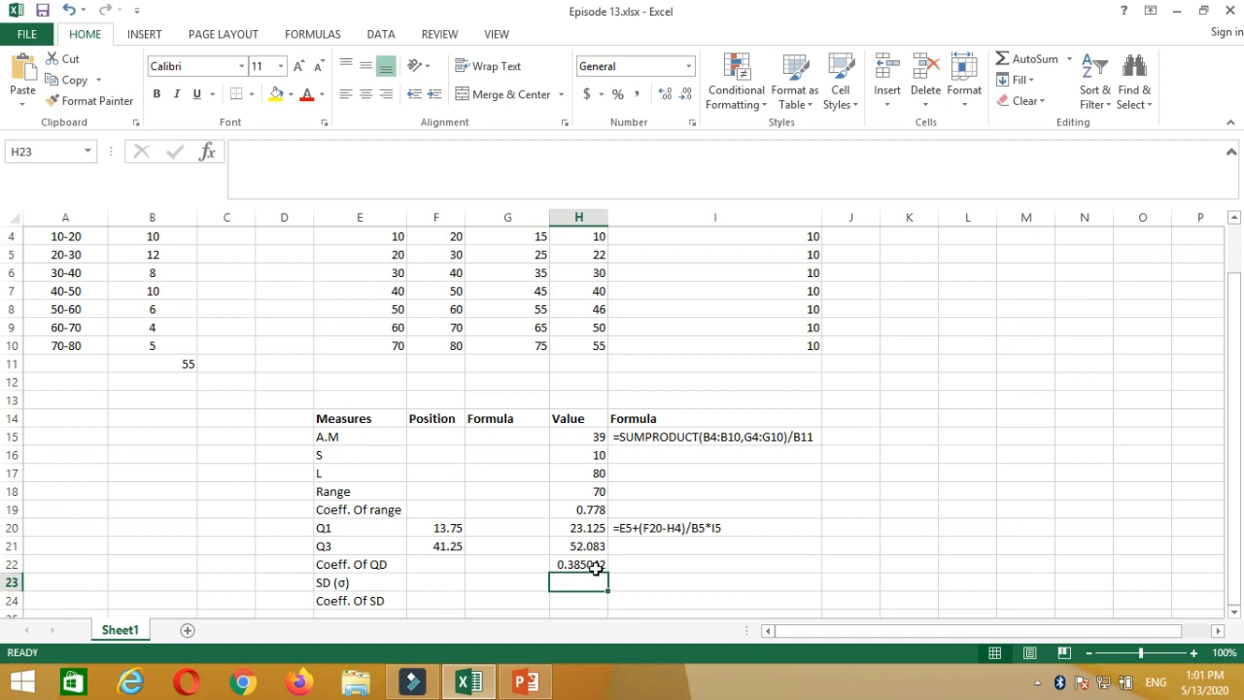
Reduce the coefficient of QD in H22 to three displayed decimal places
{"action": "left_click", "coordinate": [594, 564]}
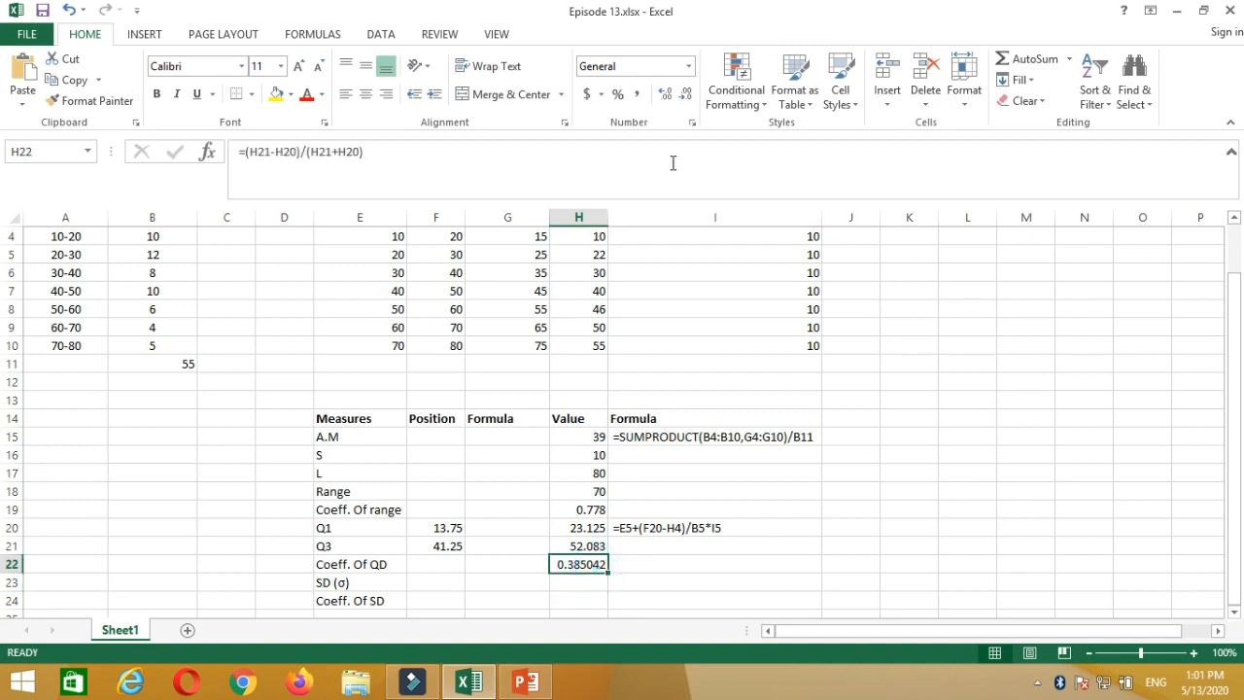
{"action": "left_click", "coordinate": [686, 92]}
{"action": "left_click", "coordinate": [686, 92]}
{"action": "left_click", "coordinate": [686, 92]}
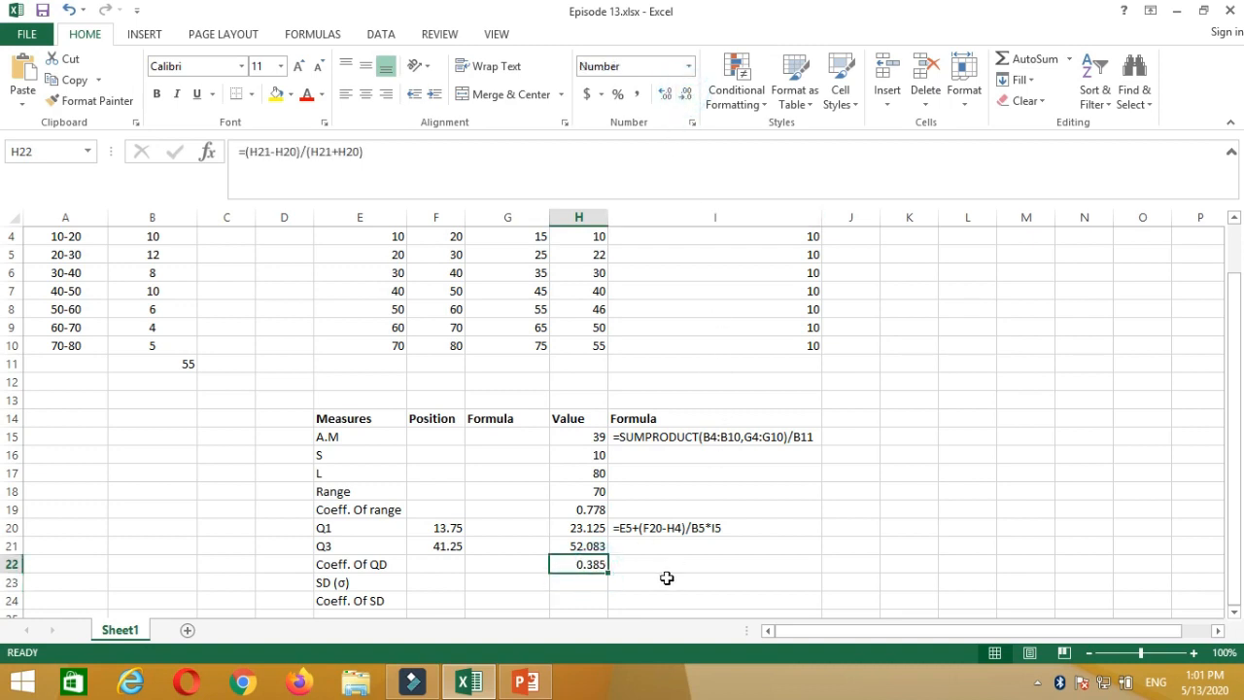
Begin the SD formula in H23 with =SQRT(SUMPRODUCT(, using the frequencies B4:B10 as the first array
{"action": "left_click", "coordinate": [577, 582]}
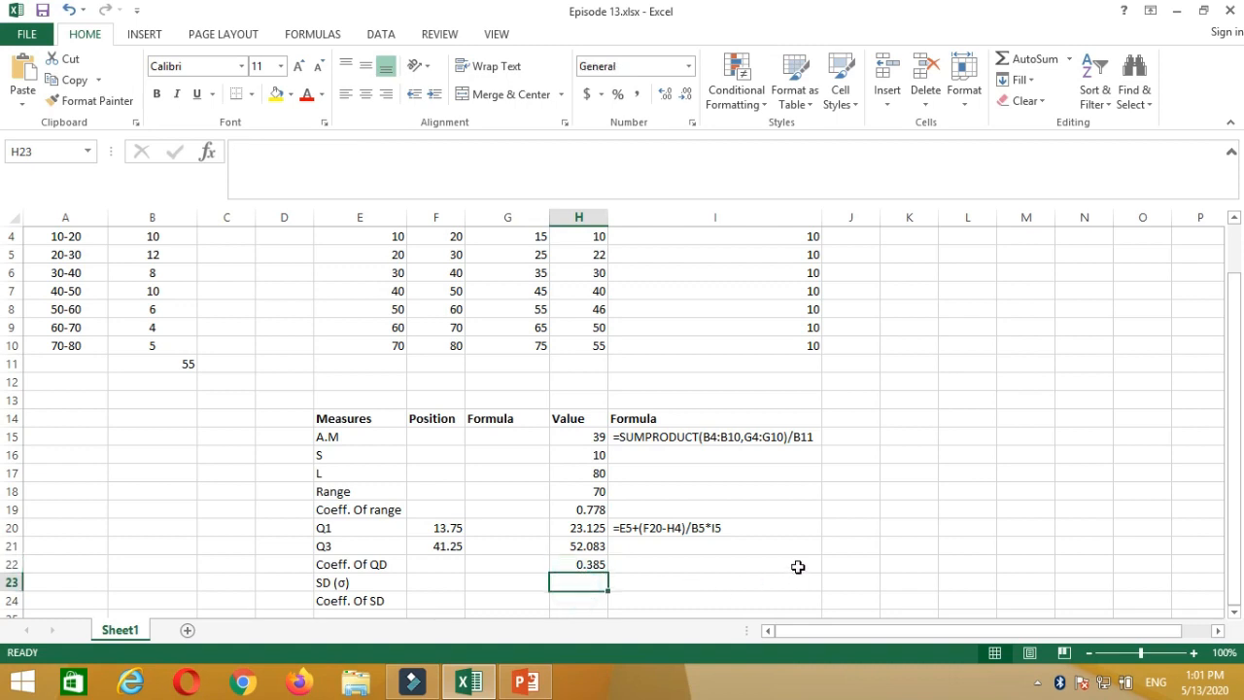
{"action": "type", "text": "="}
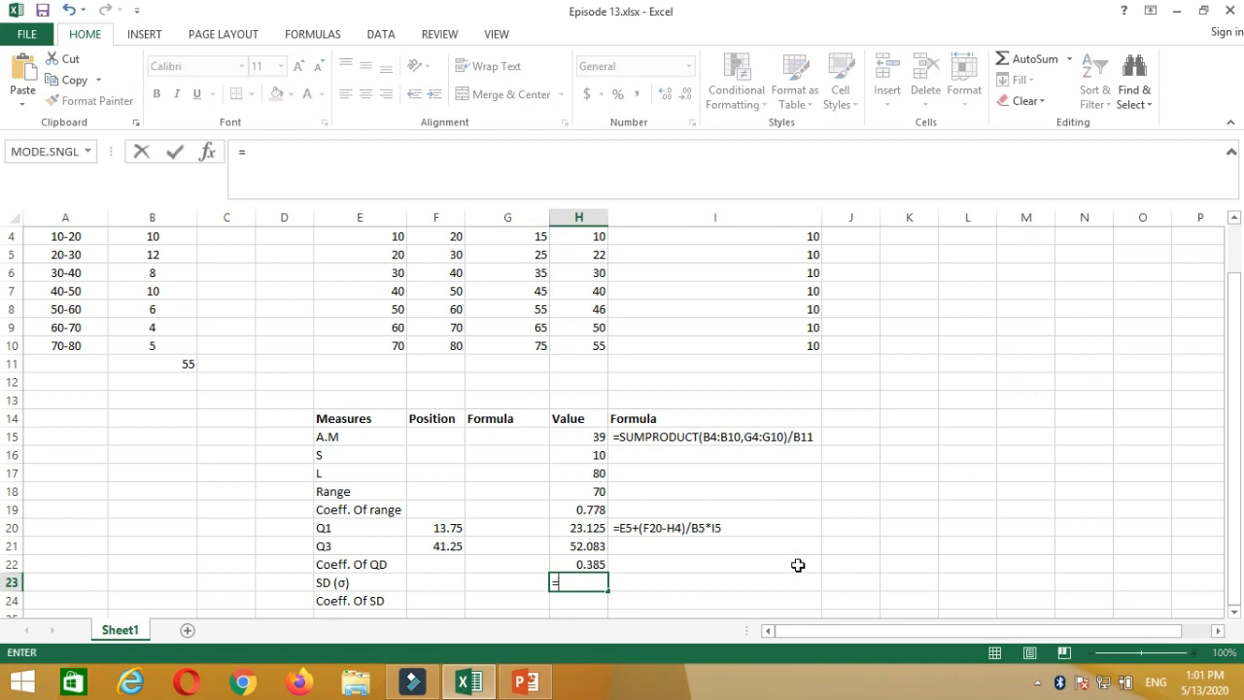
{"action": "type", "text": "sqr"}
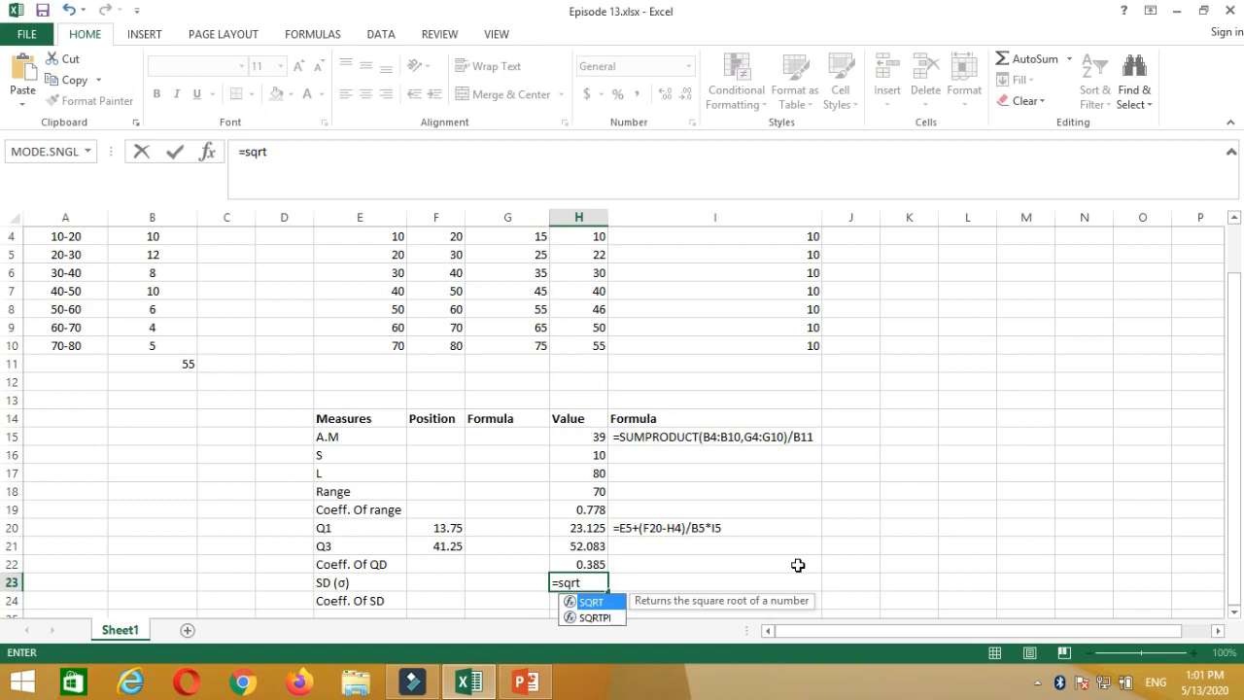
{"action": "type", "text": "t"}
{"action": "key", "text": "Tab"}
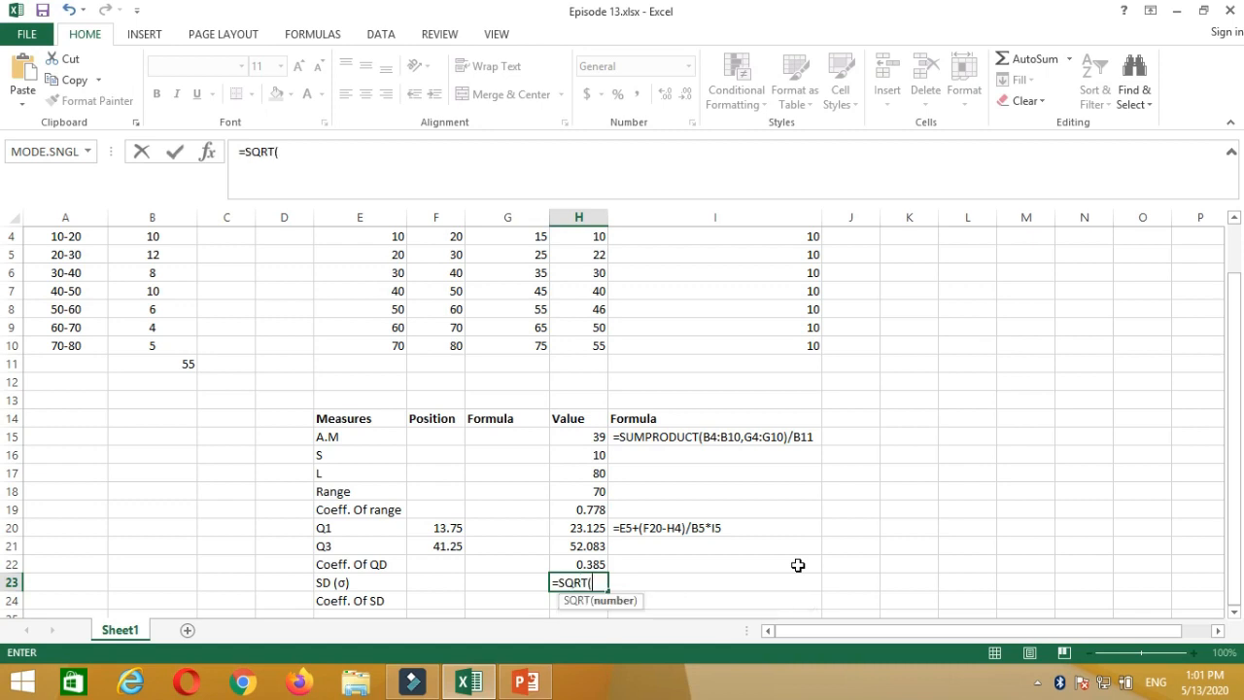
{"action": "type", "text": "su"}
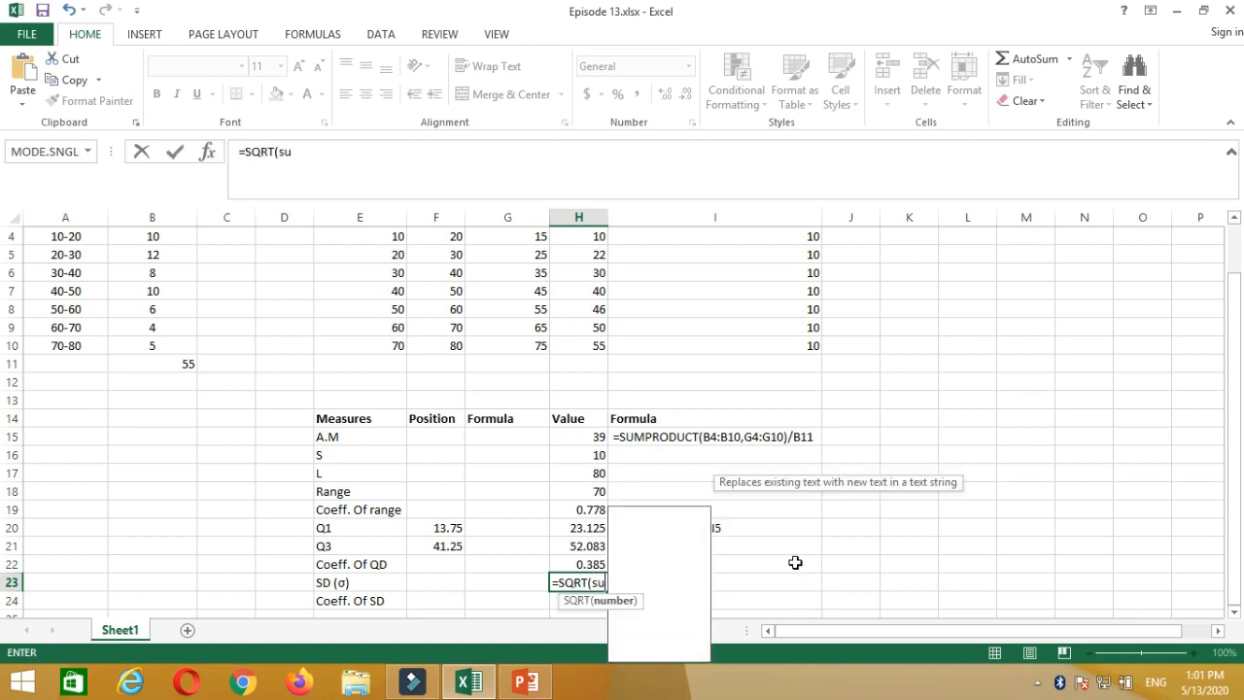
{"action": "type", "text": "mpr"}
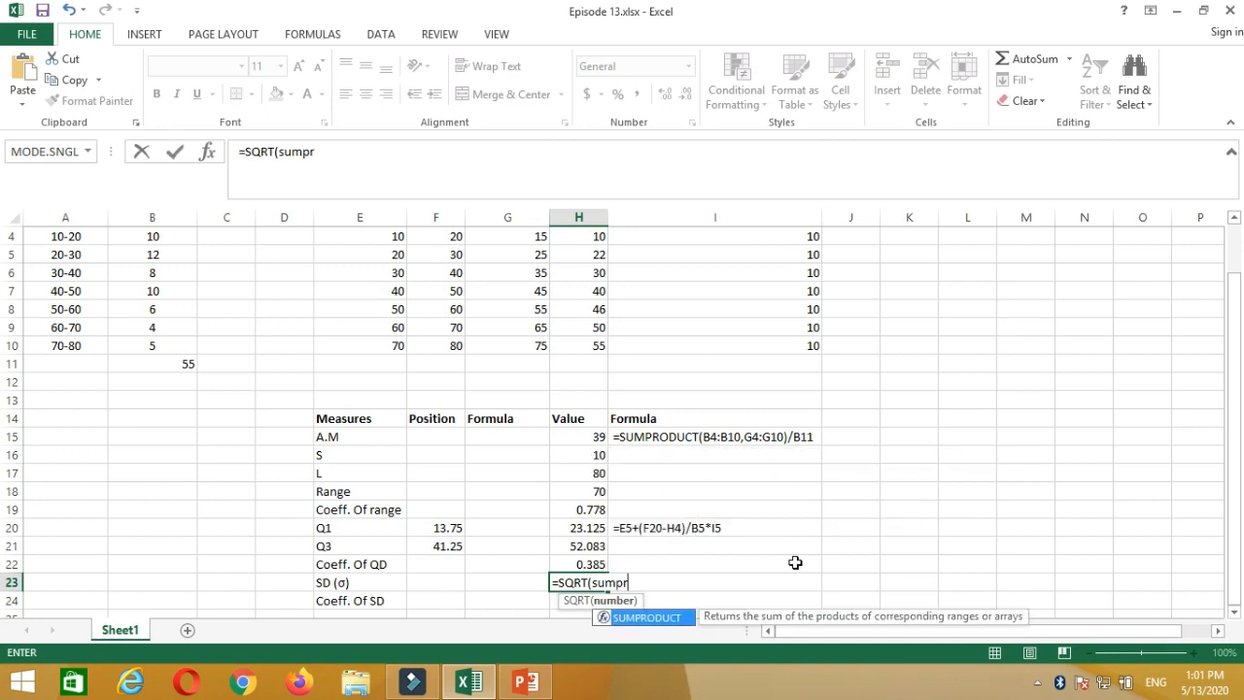
{"action": "key", "text": "Tab"}
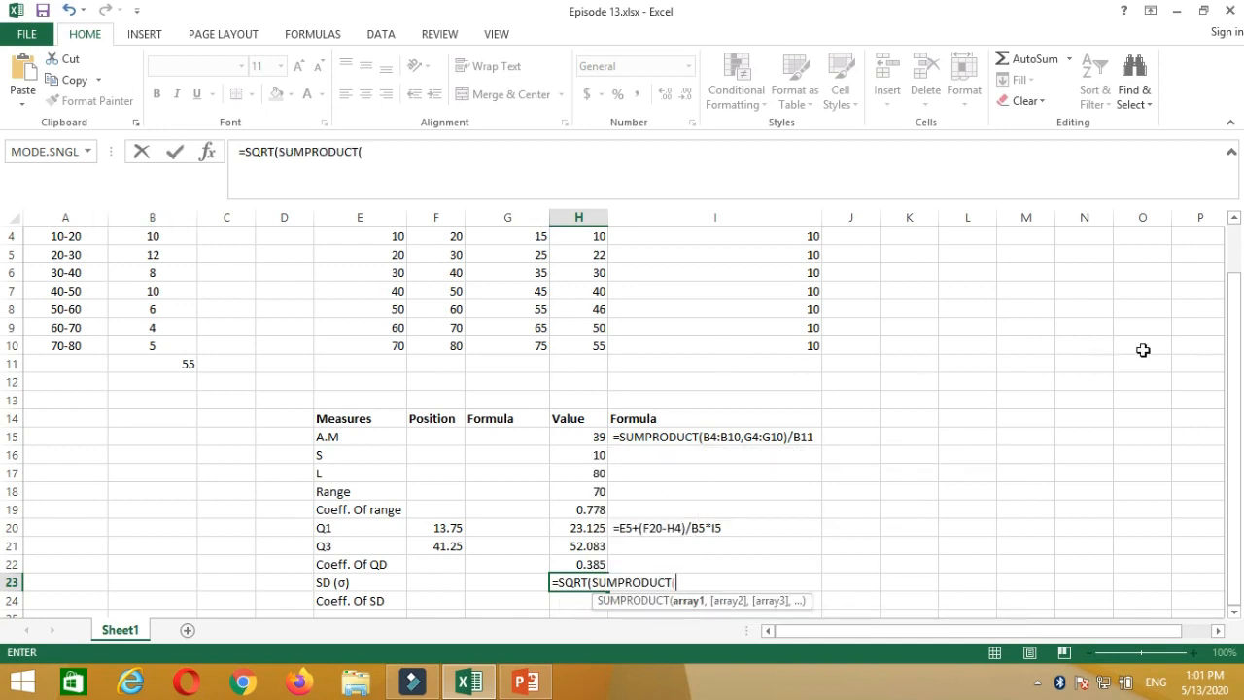
{"action": "mouse_move", "coordinate": [1241, 322]}
{"action": "left_mouse_down"}
{"action": "mouse_move", "coordinate": [1235, 360]}
{"action": "mouse_move", "coordinate": [1231, 339]}
{"action": "left_mouse_up"}
{"action": "left_click", "coordinate": [158, 291]}
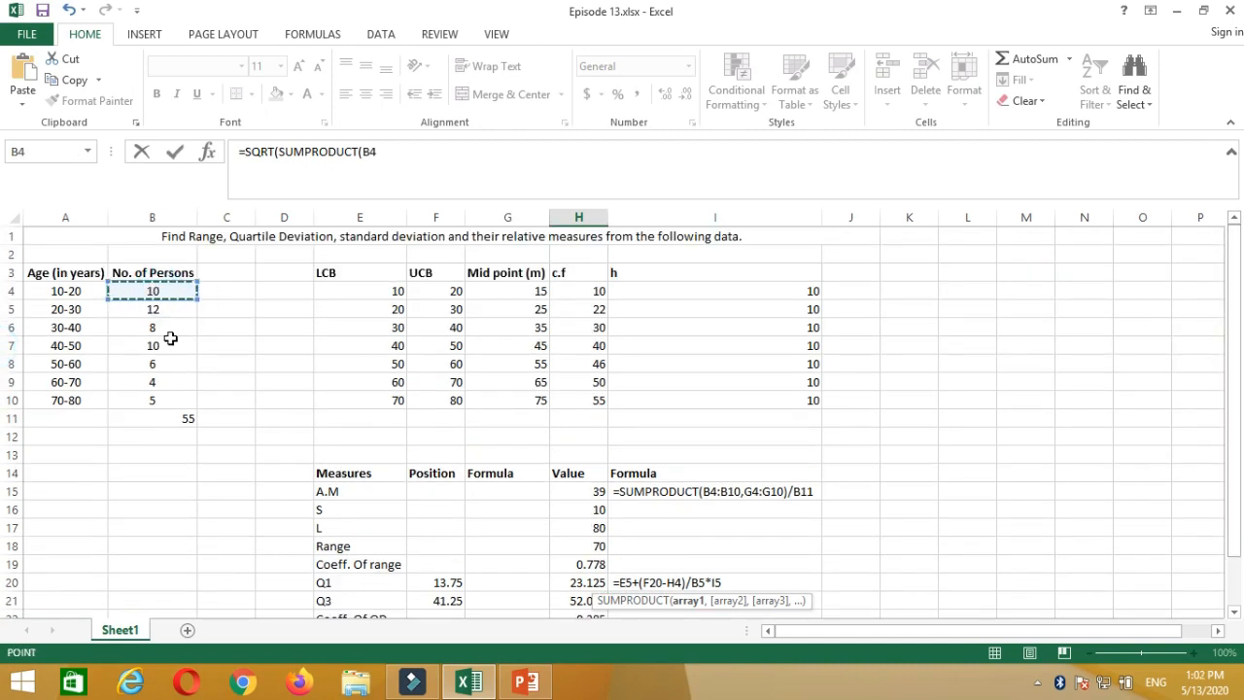
{"action": "left_click", "coordinate": [157, 402], "text": "shift"}
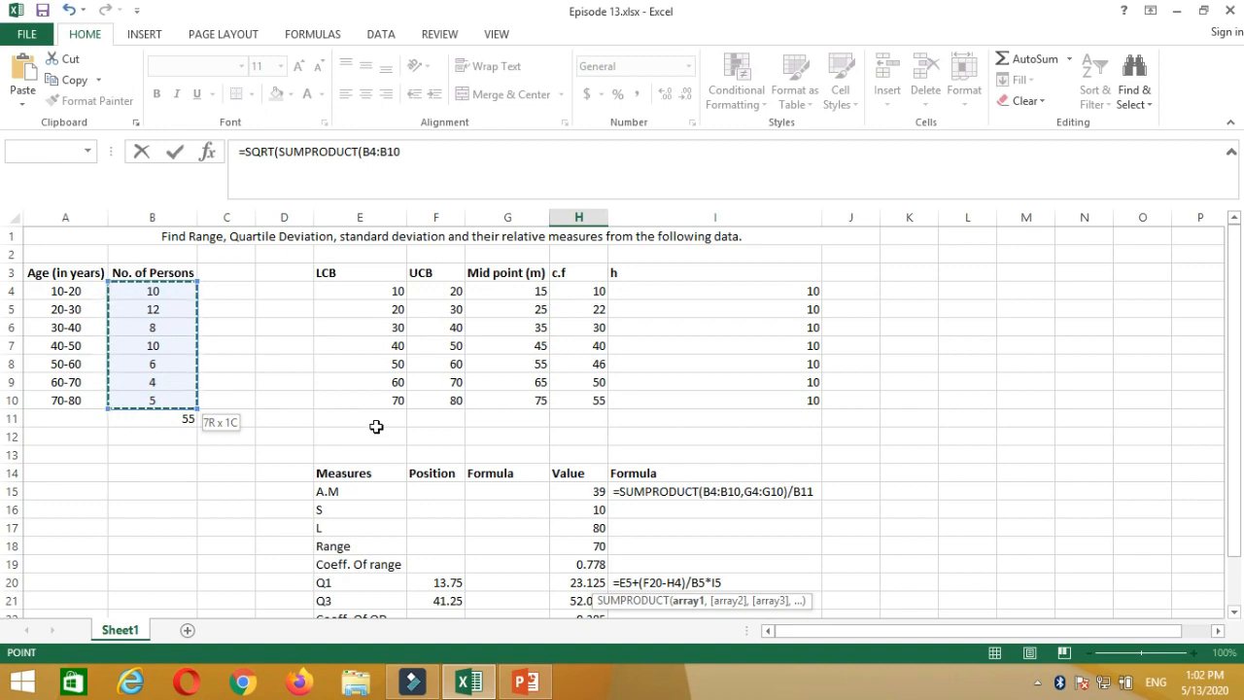
{"action": "type", "text": ","}
Add the squared mid points G4:G10^2 as the second SUMPRODUCT array, then close that function and append a division sign
{"action": "scroll", "coordinate": [376, 426], "scroll_direction": "down", "scroll_amount": 1}
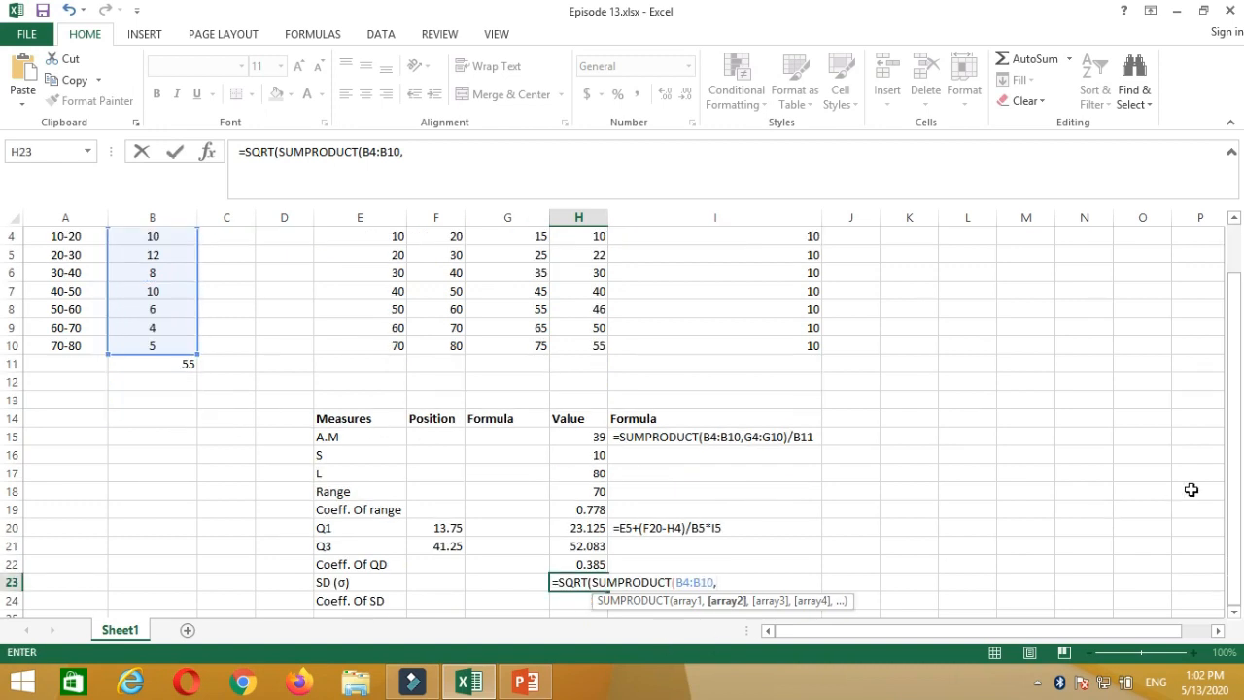
{"action": "left_click_drag", "start_coordinate": [1237, 476], "coordinate": [1236, 443]}
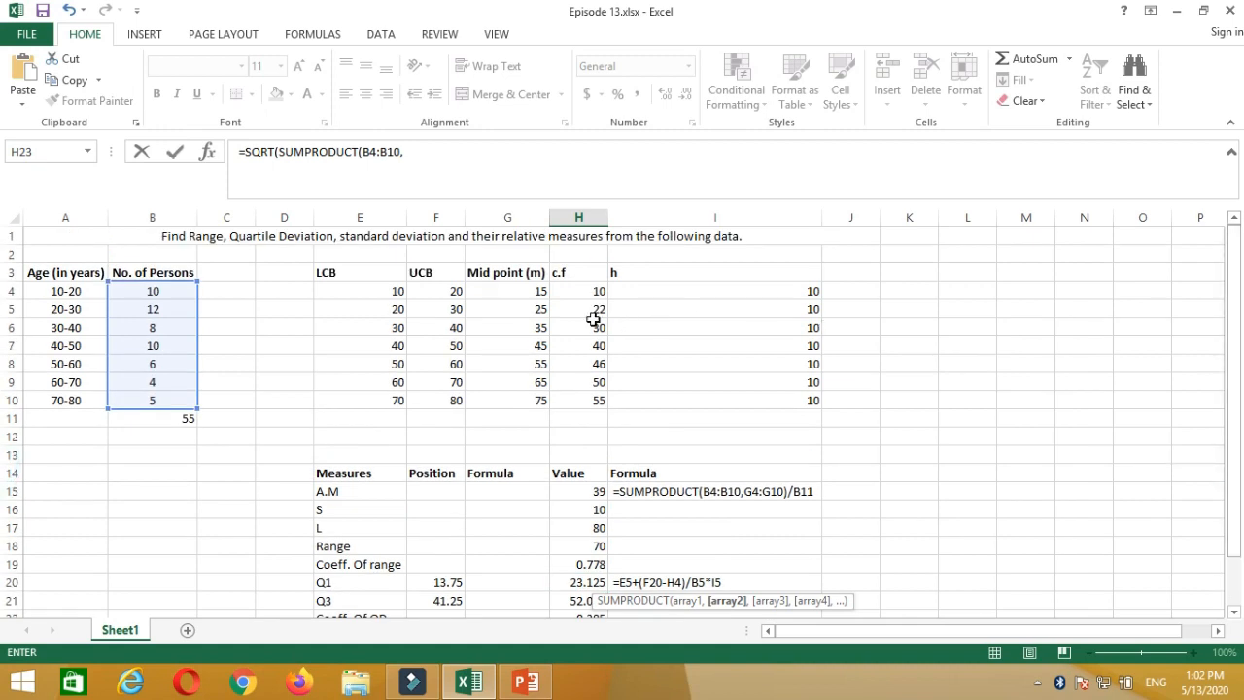
{"action": "left_click", "coordinate": [517, 291]}
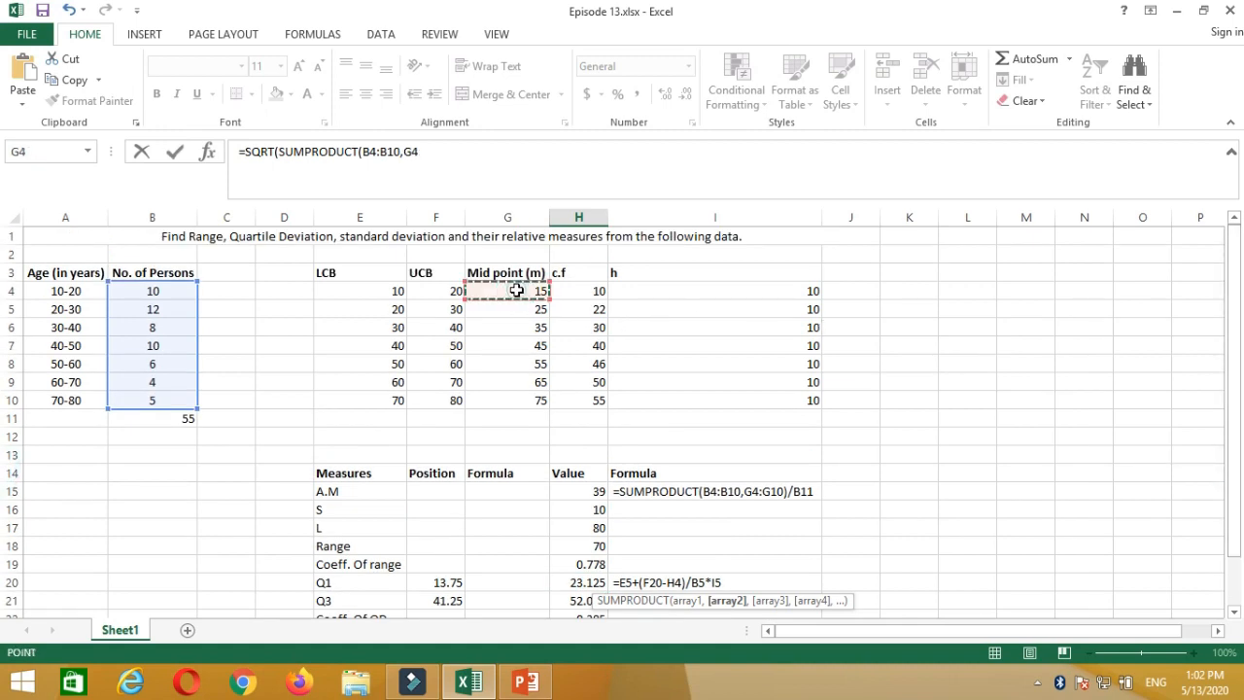
{"action": "left_click_drag", "start_coordinate": [516, 291], "coordinate": [523, 400]}
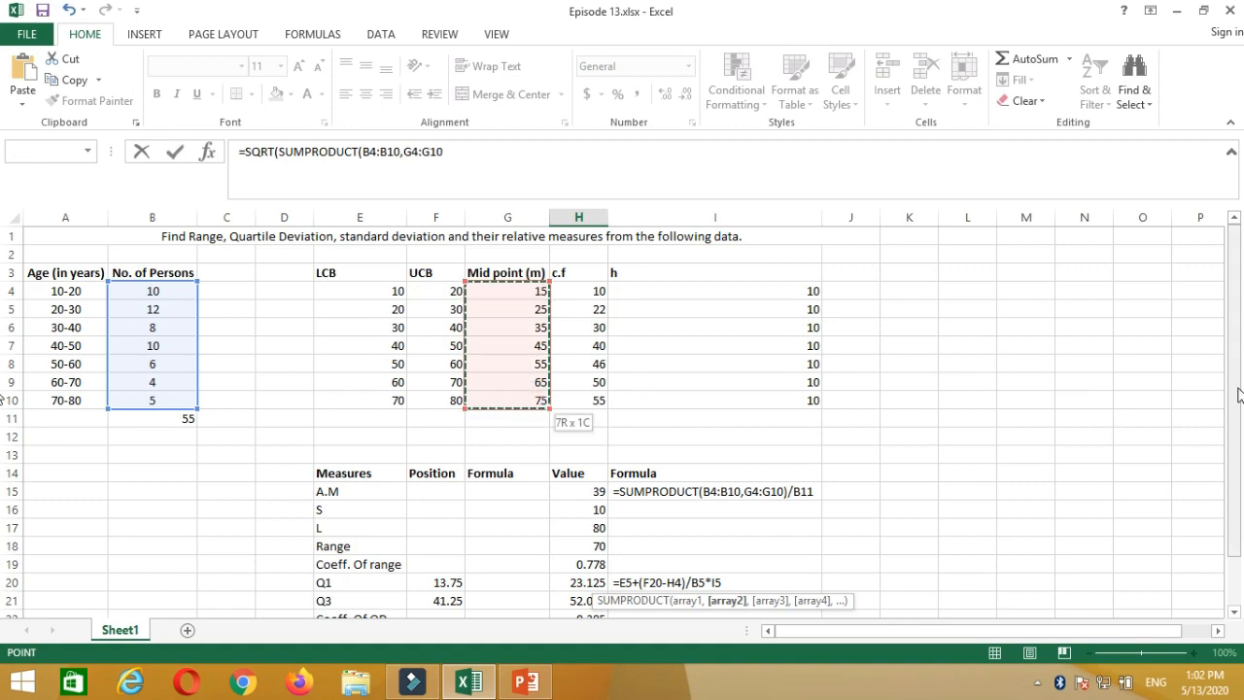
{"action": "left_click_drag", "start_coordinate": [1240, 391], "coordinate": [1239, 404]}
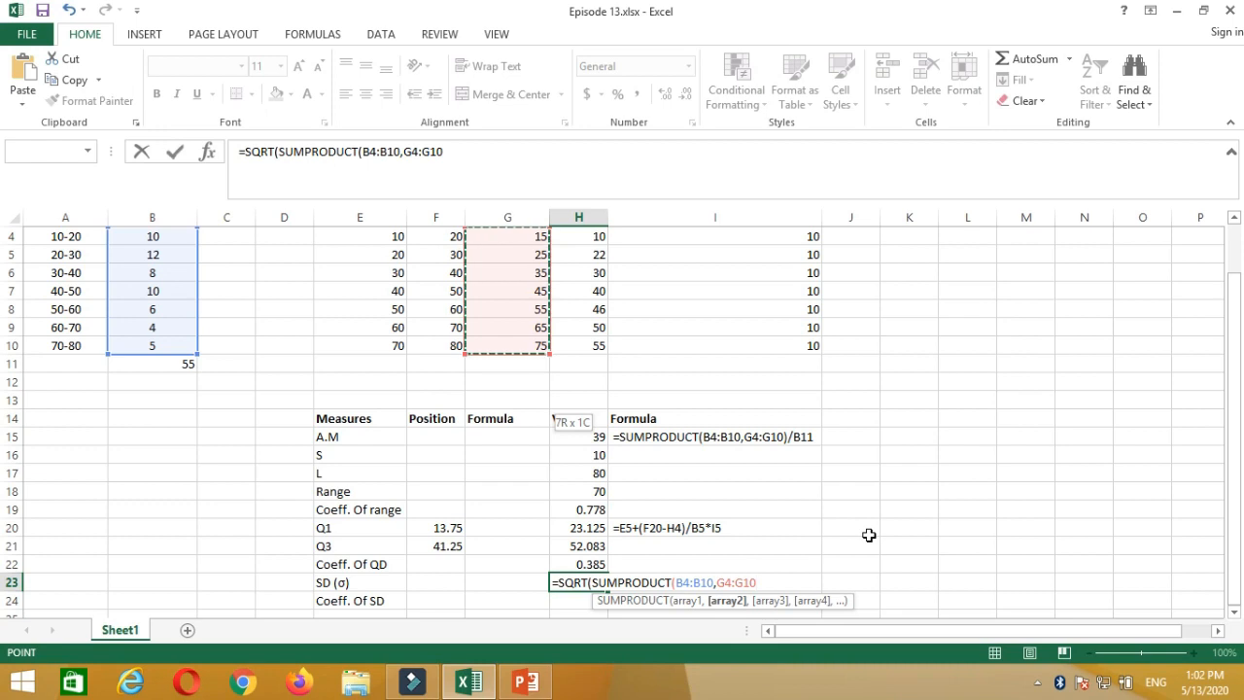
{"action": "type", "text": "^2)/"}
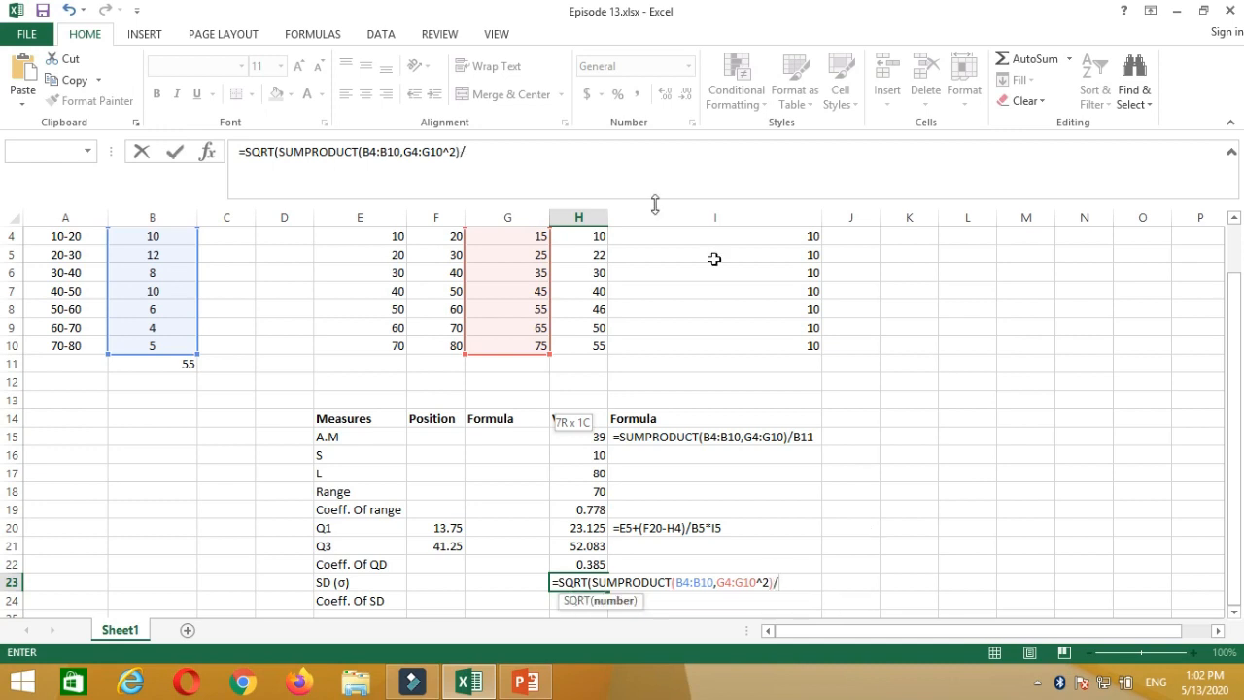
Complete the SD formula in H23 by dividing by the total frequency B11 and subtracting the squared mean, H15^2
{"action": "left_click", "coordinate": [172, 364]}
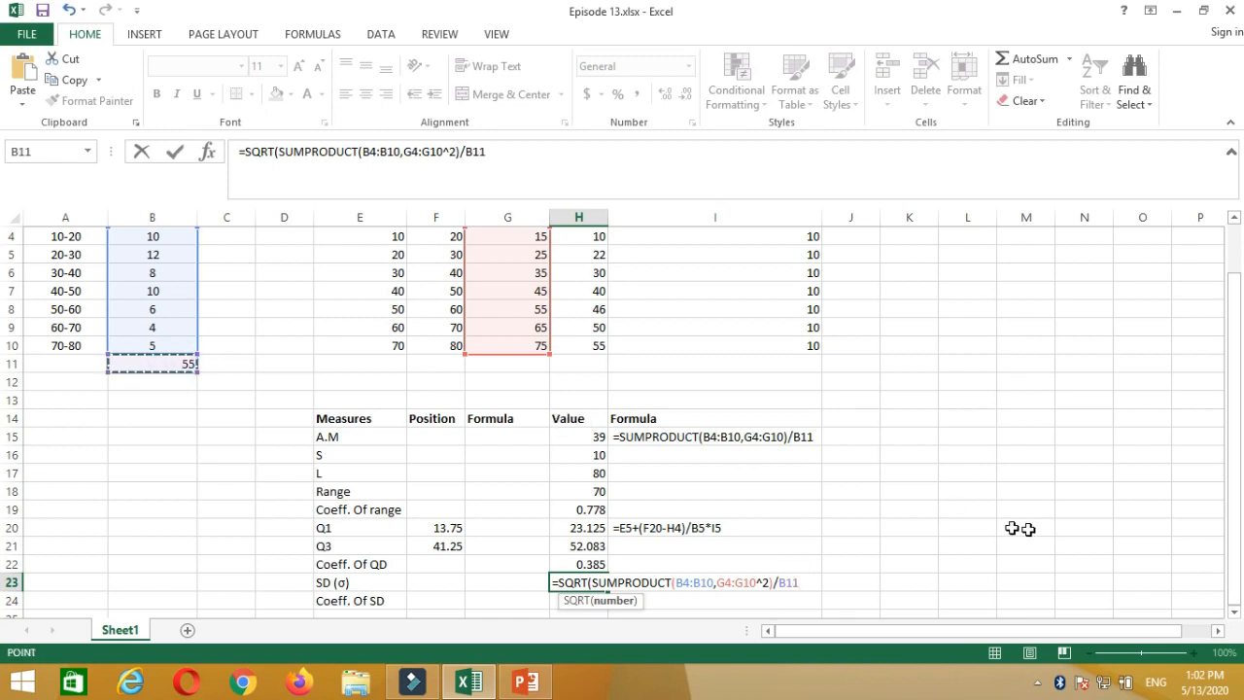
{"action": "type", "text": "-"}
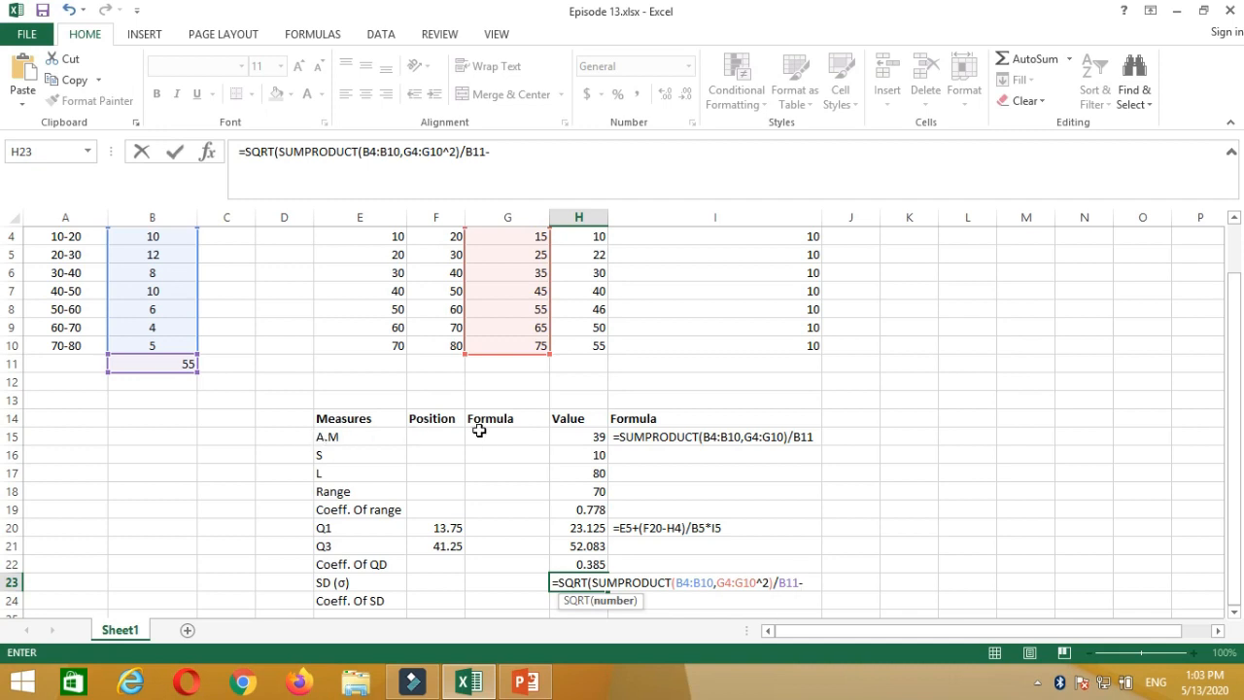
{"action": "left_click", "coordinate": [590, 438]}
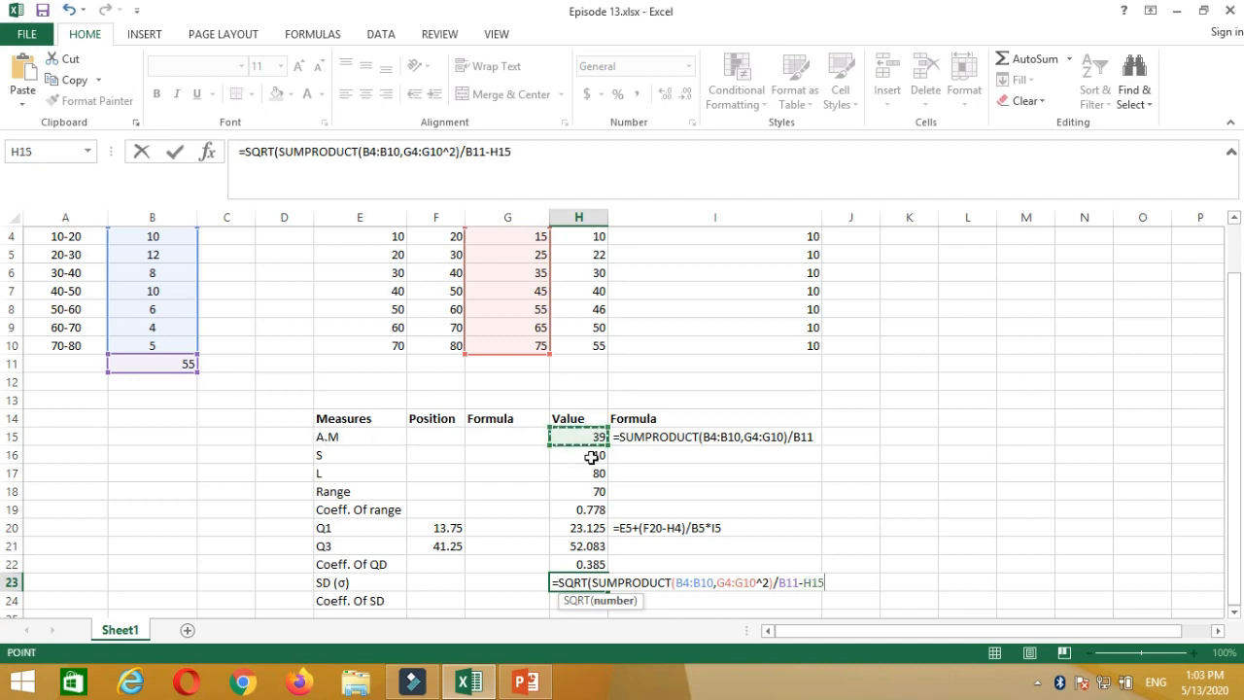
{"action": "type", "text": "^"}
{"action": "type", "text": "2))"}
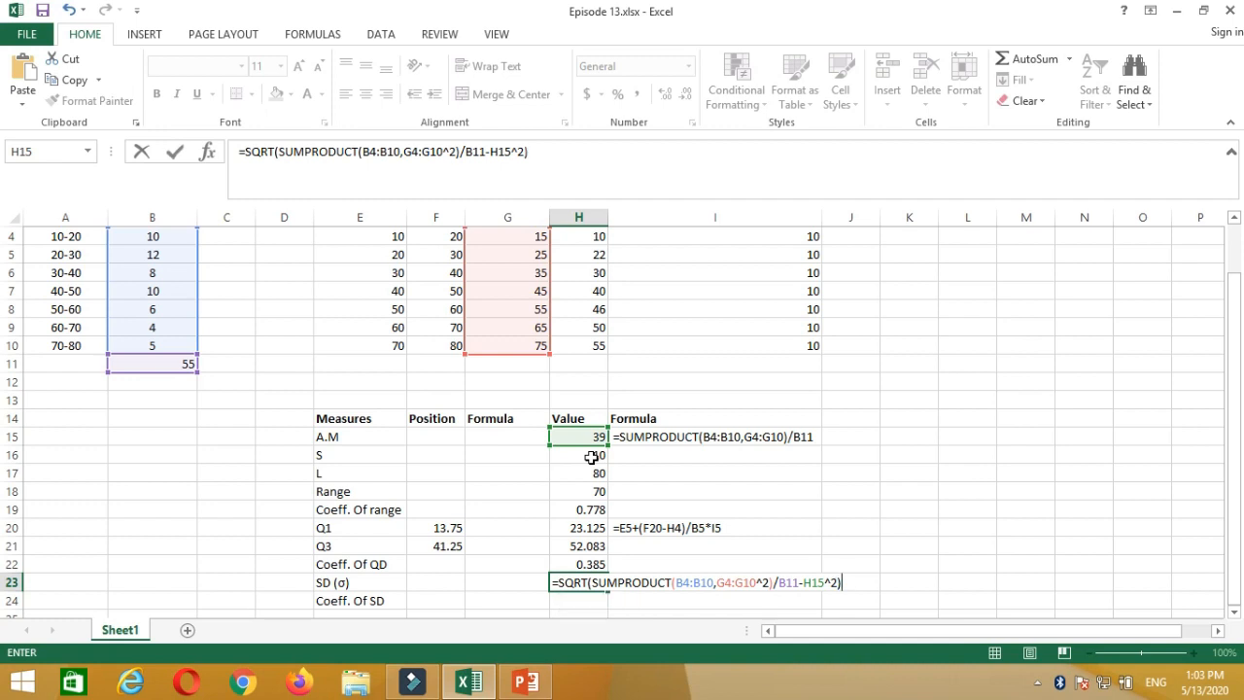
{"action": "key", "text": "Return"}
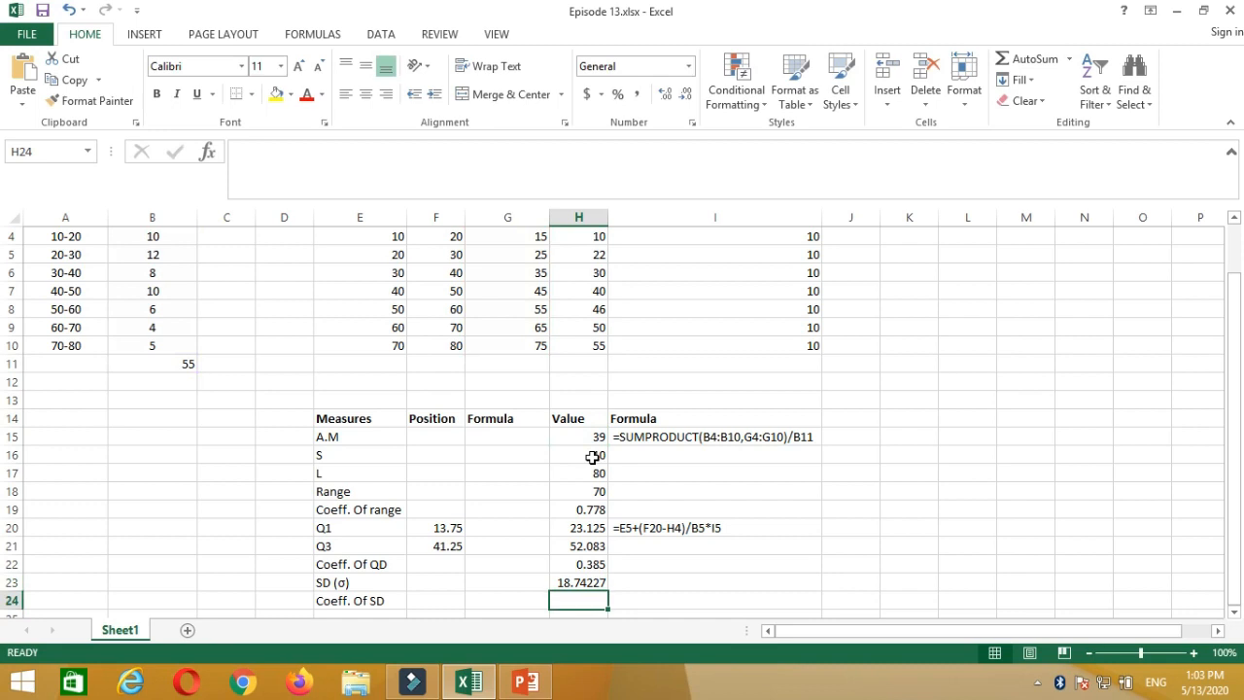
Reduce the standard deviation in H23 to three displayed decimal places
{"action": "left_click", "coordinate": [591, 582]}
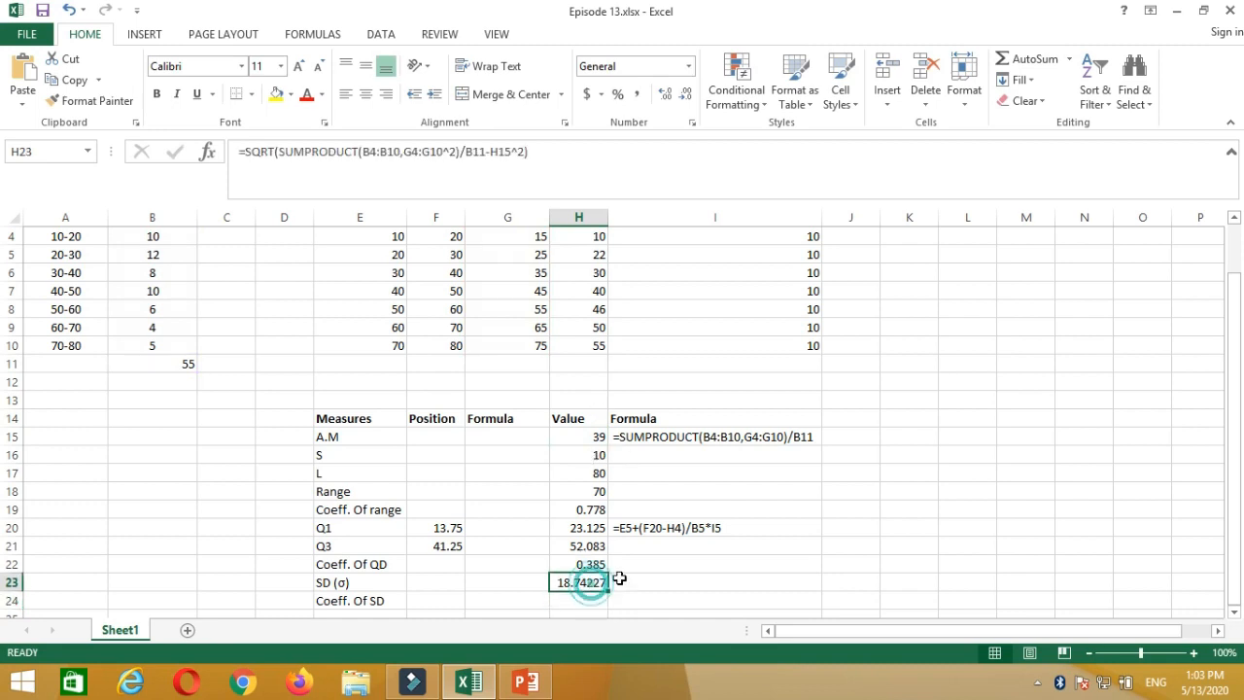
{"action": "left_click", "coordinate": [688, 94]}
{"action": "left_click", "coordinate": [688, 94]}
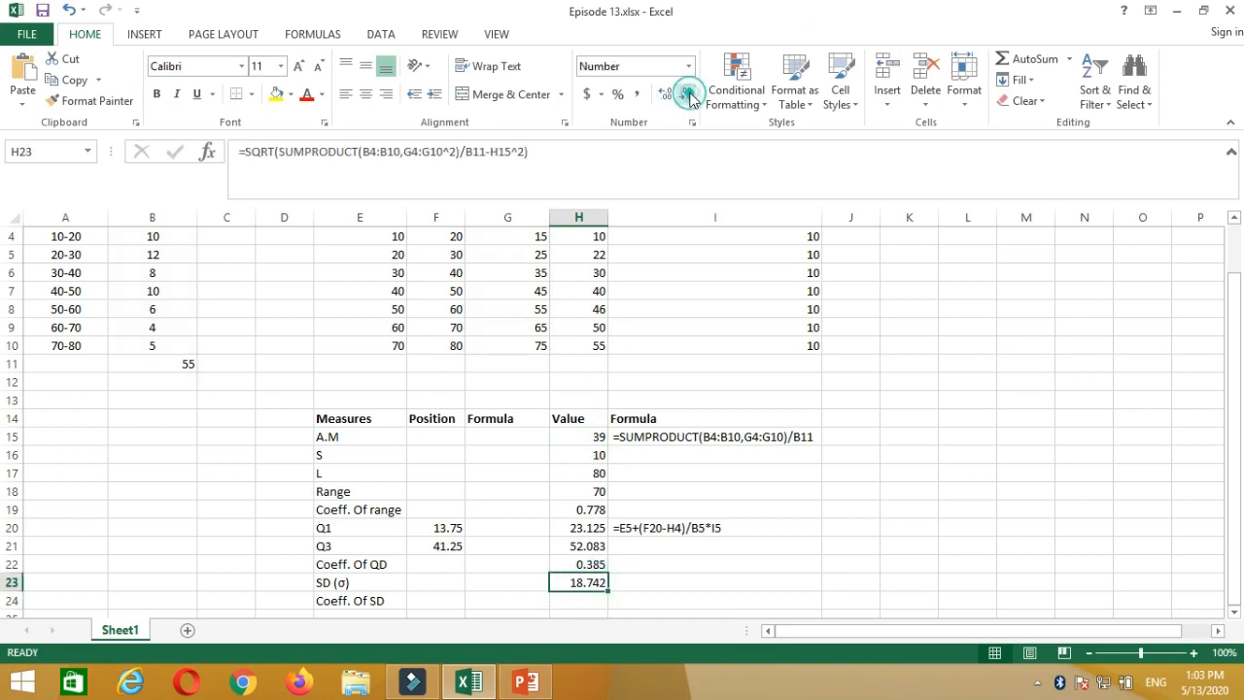
Calculate the coefficient of SD in H24 by dividing the standard deviation by the mean with =H23/H15
{"action": "left_click", "coordinate": [570, 602]}
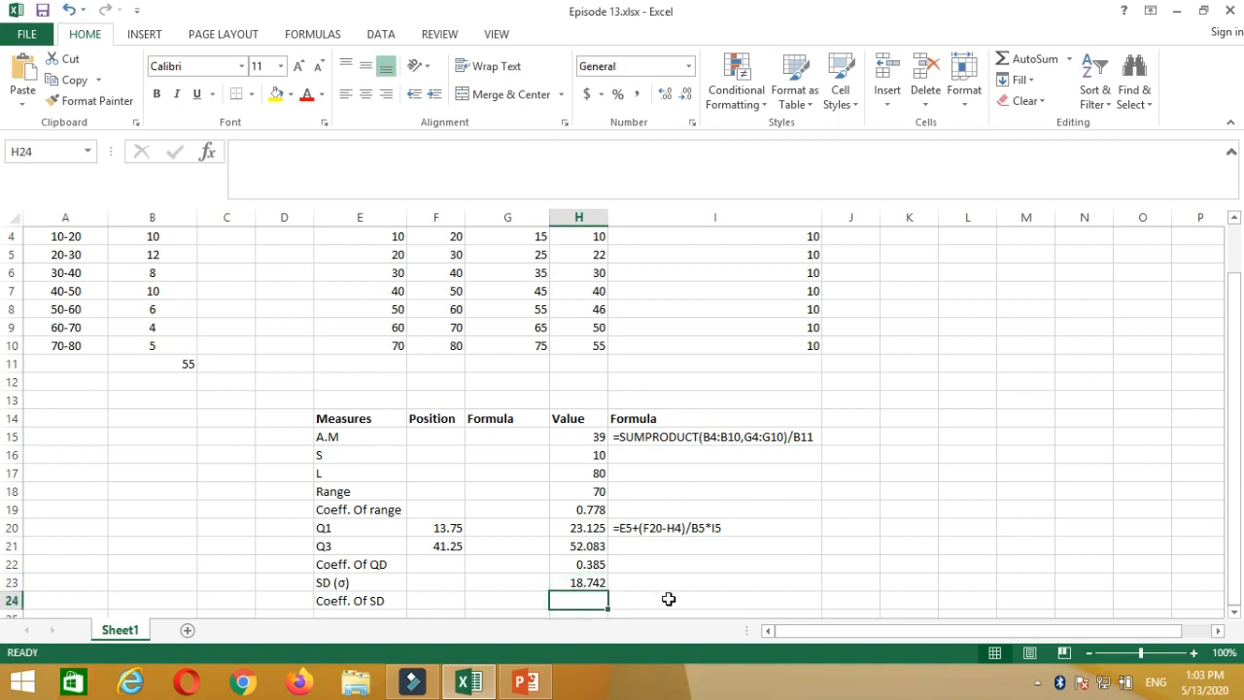
{"action": "type", "text": "="}
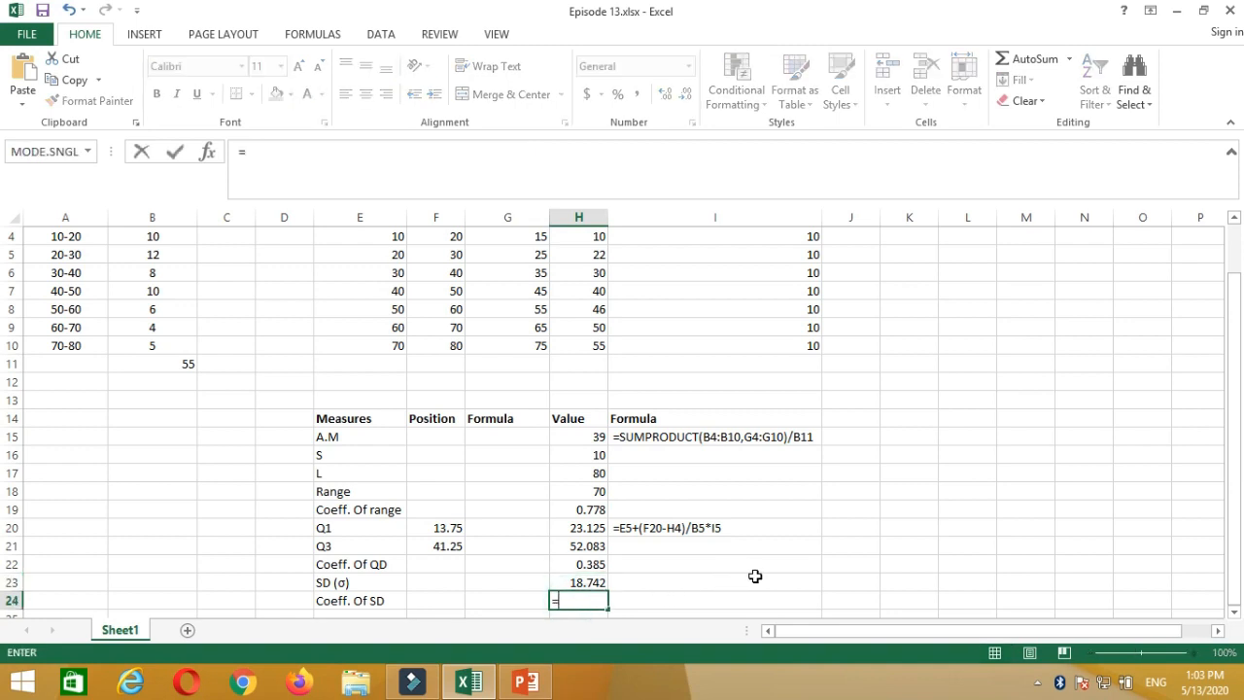
{"action": "left_click", "coordinate": [590, 583]}
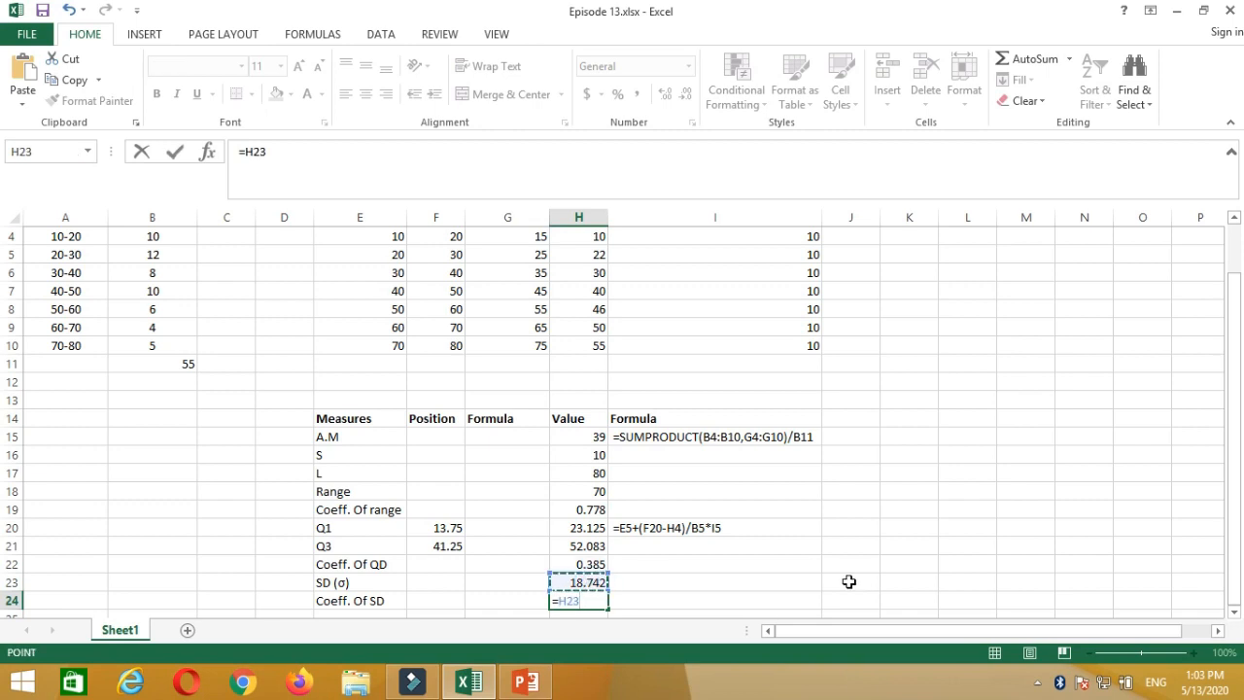
{"action": "type", "text": "/"}
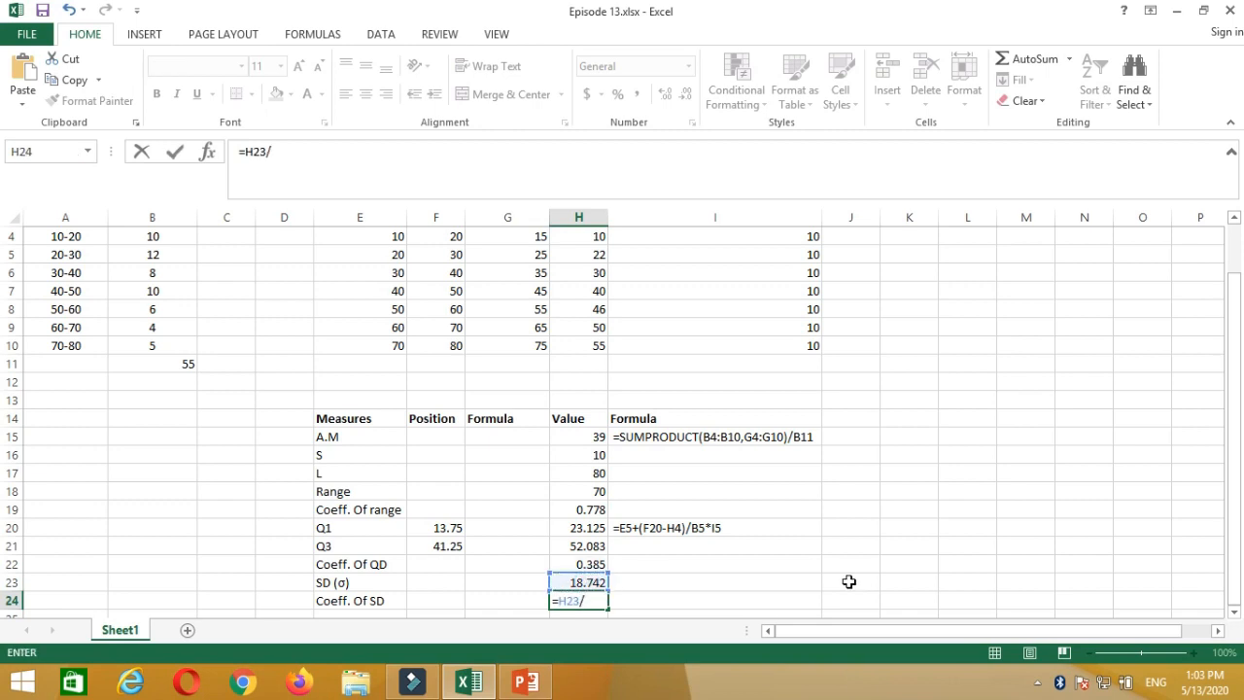
{"action": "left_click", "coordinate": [590, 440]}
{"action": "key", "text": "Return"}
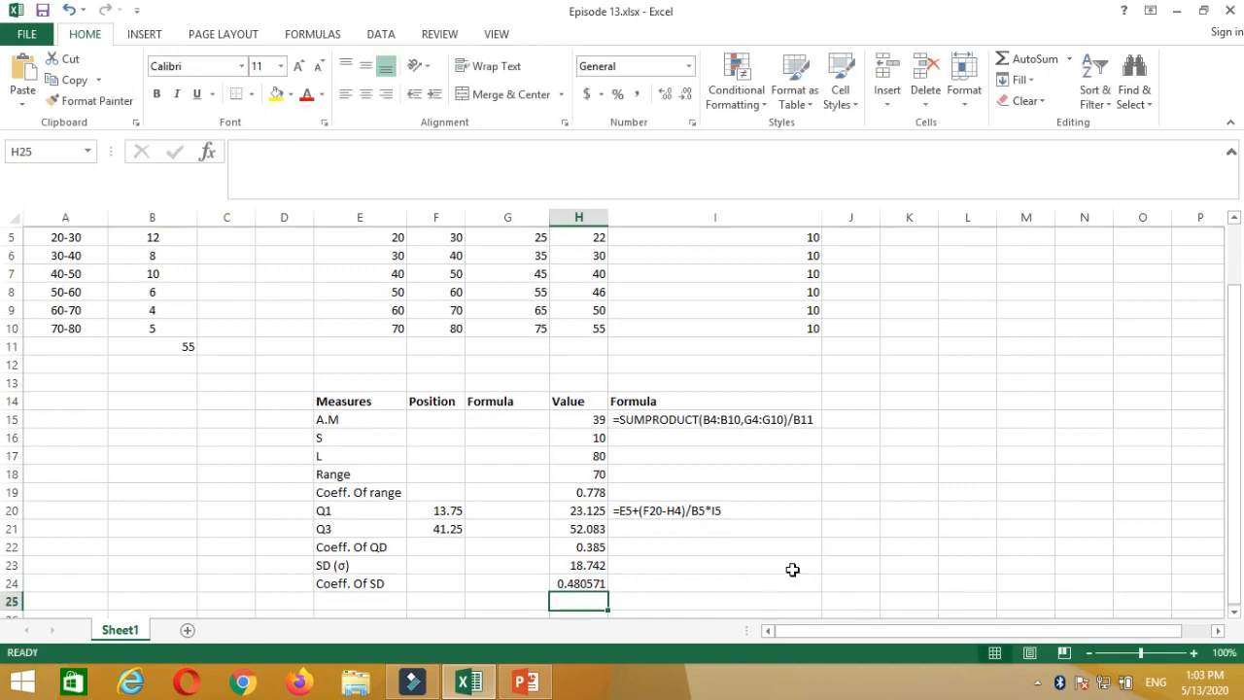
Reduce the coefficient of SD in H24 to three displayed decimal places
{"action": "left_click", "coordinate": [593, 583]}
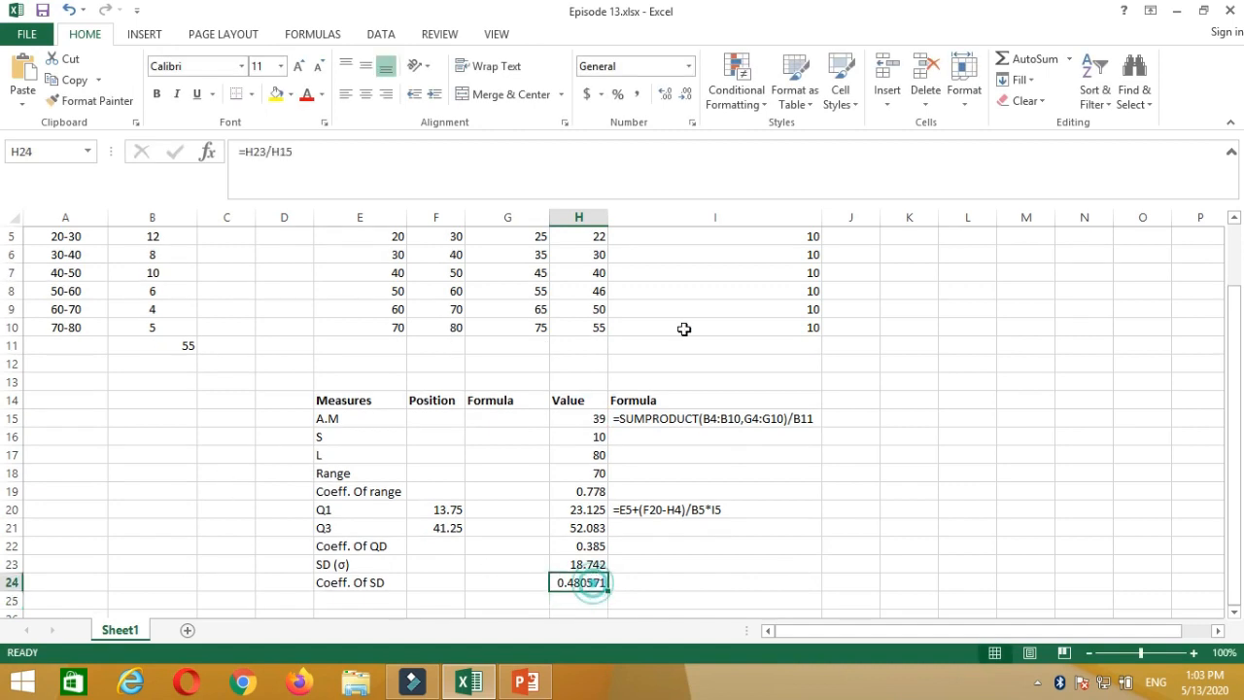
{"action": "left_click", "coordinate": [686, 94]}
{"action": "left_click", "coordinate": [686, 95]}
{"action": "left_click", "coordinate": [686, 94]}
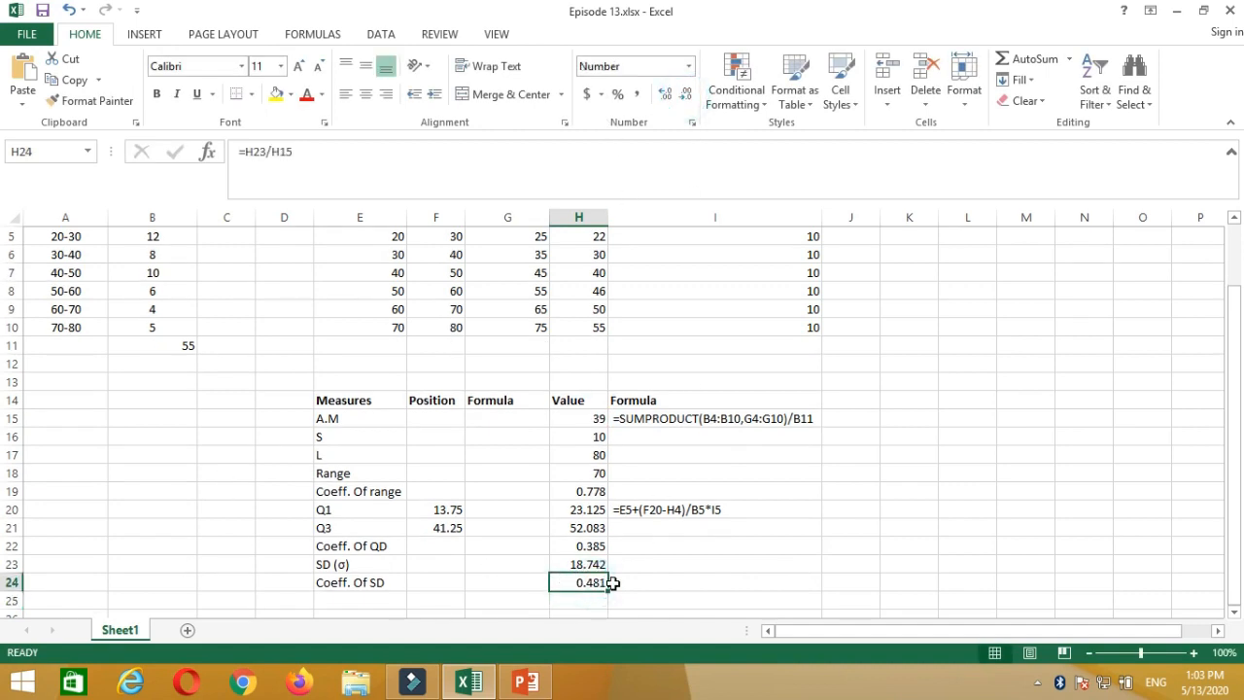